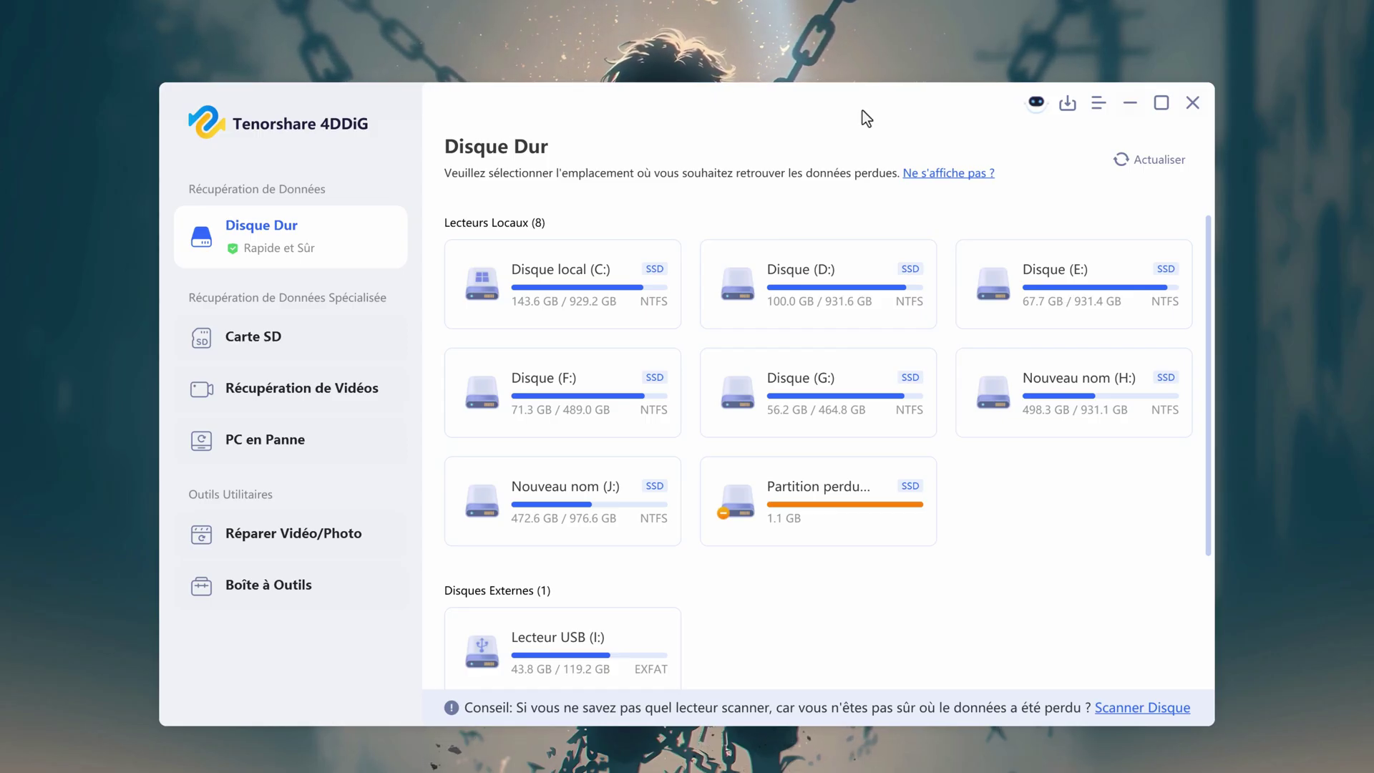
Examine the local drives, lost partition, external disk and common locations available for data recovery
scroll(526, 523, "down", 2)
scroll(547, 552, "up", 2)
mouse_move(609, 523)
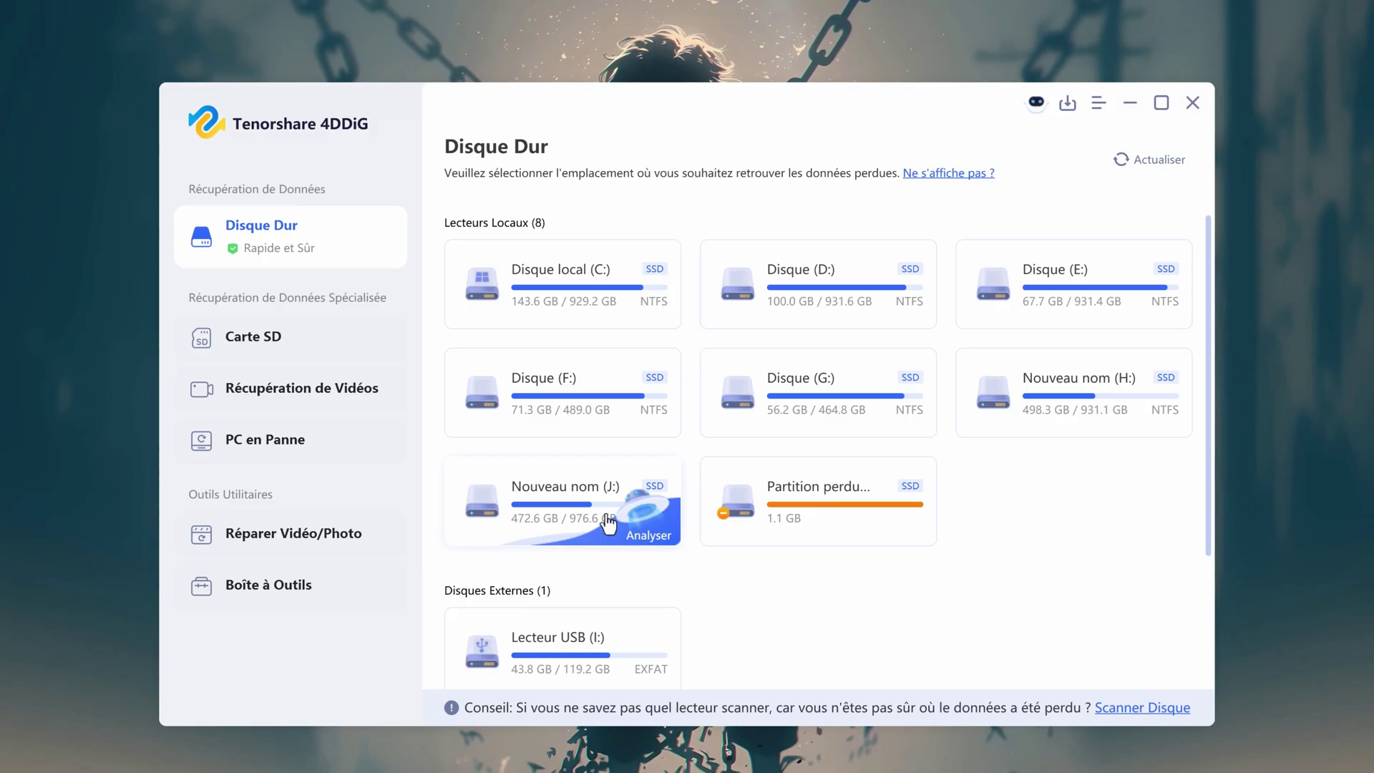
mouse_move(741, 527)
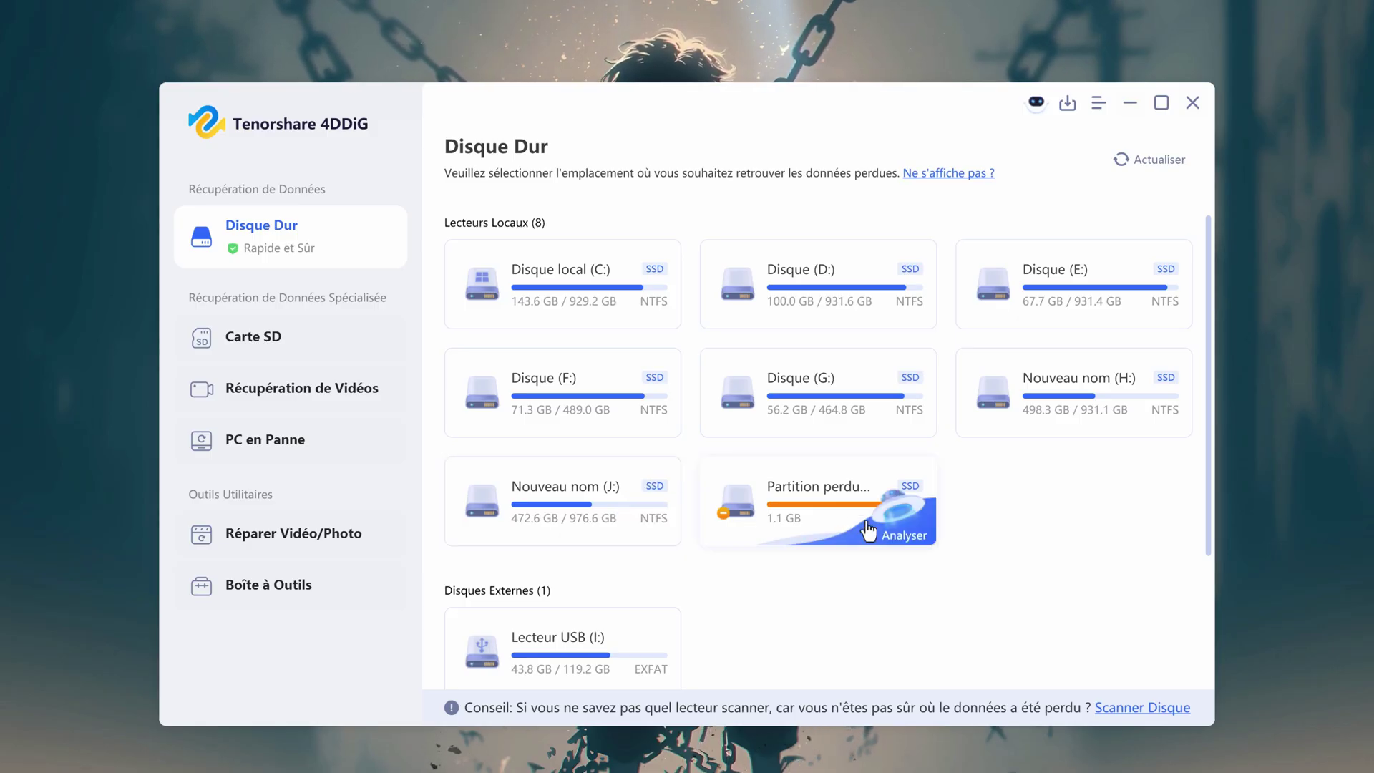
mouse_move(821, 290)
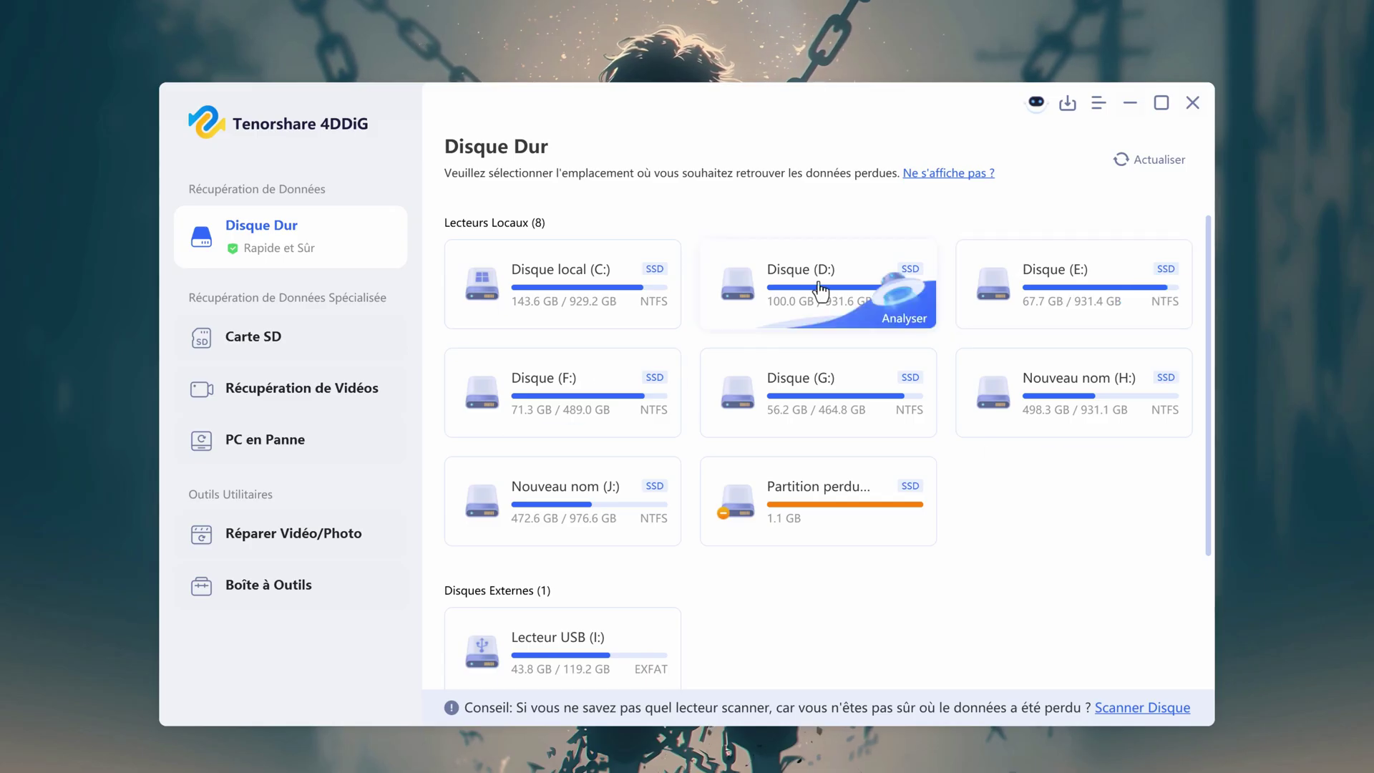
scroll(831, 518, "down", 3)
mouse_move(537, 623)
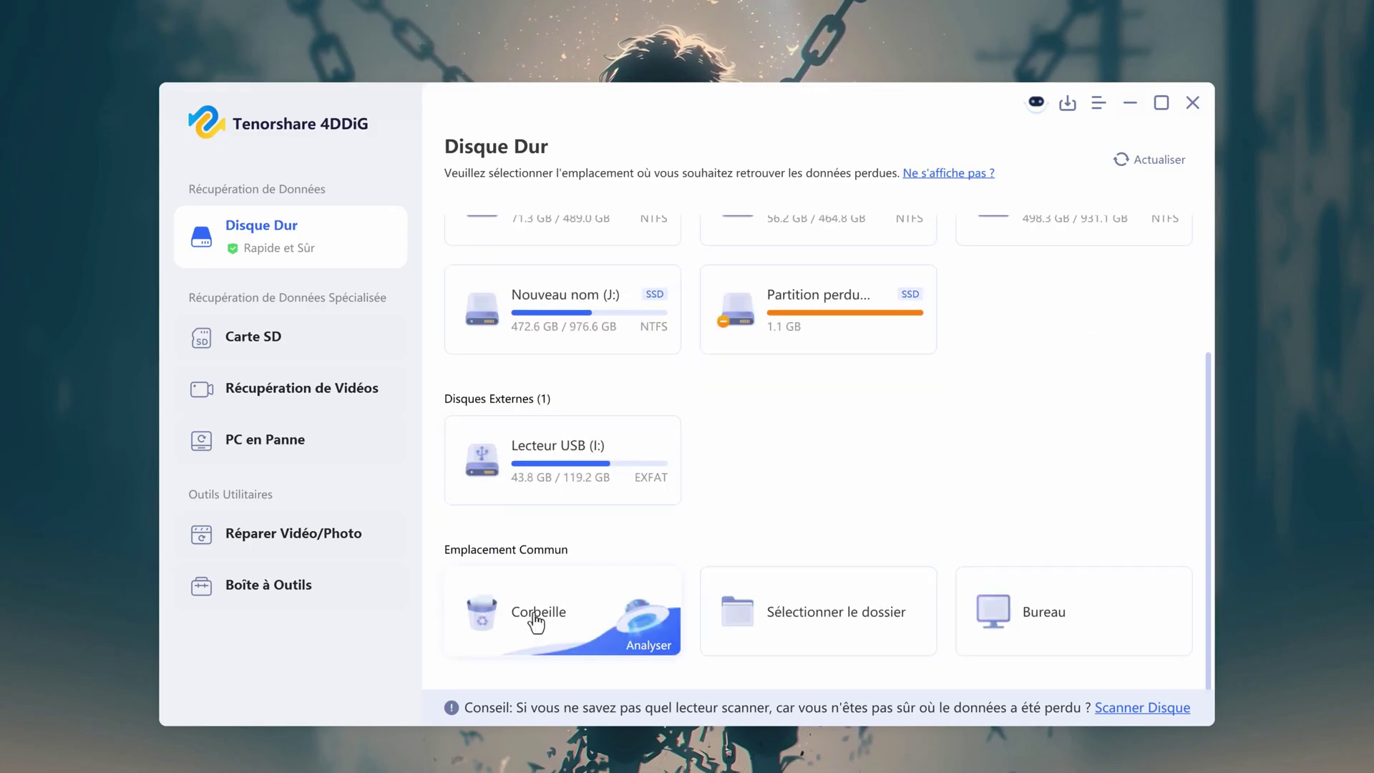
mouse_move(1104, 633)
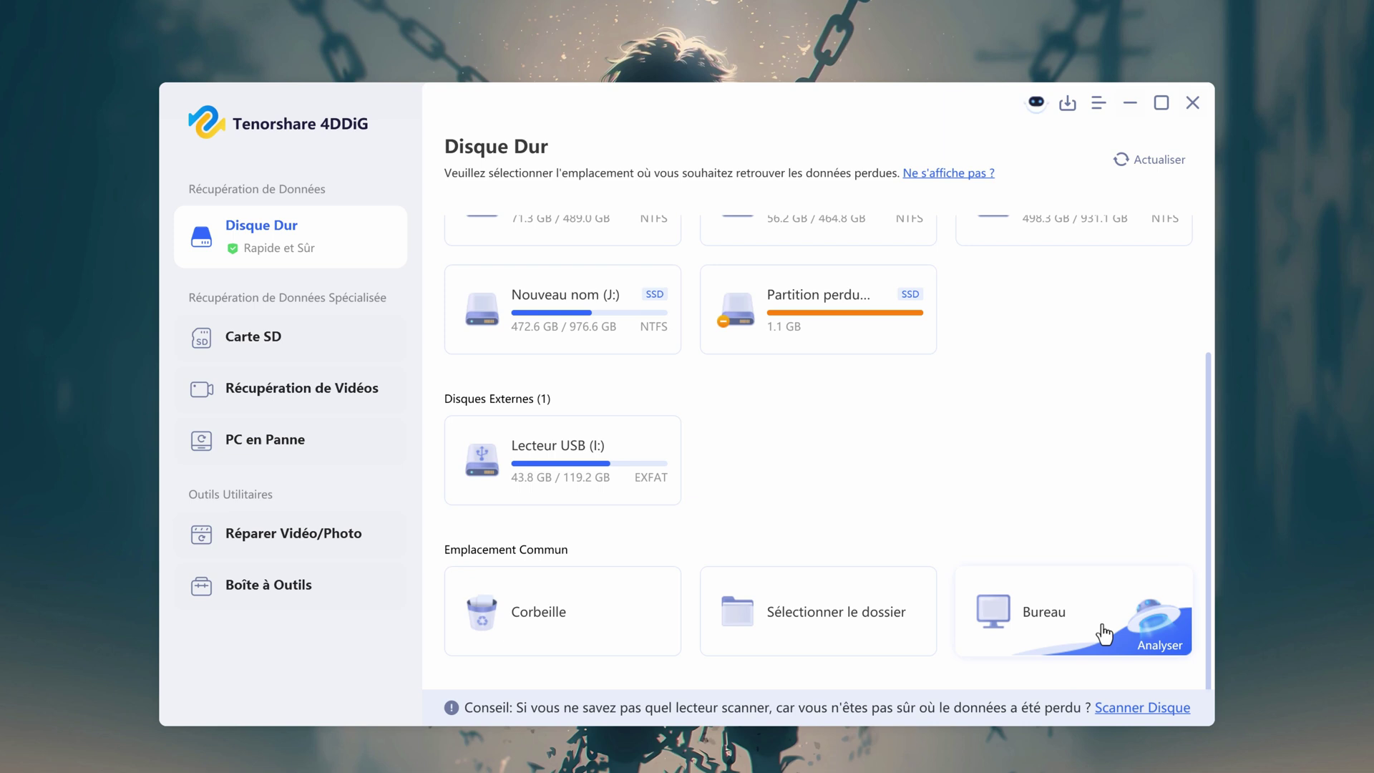
Look through the SD card, video recovery, crashed PC and video/photo repair sections, and return to the Disque Dur section
left_click(273, 341)
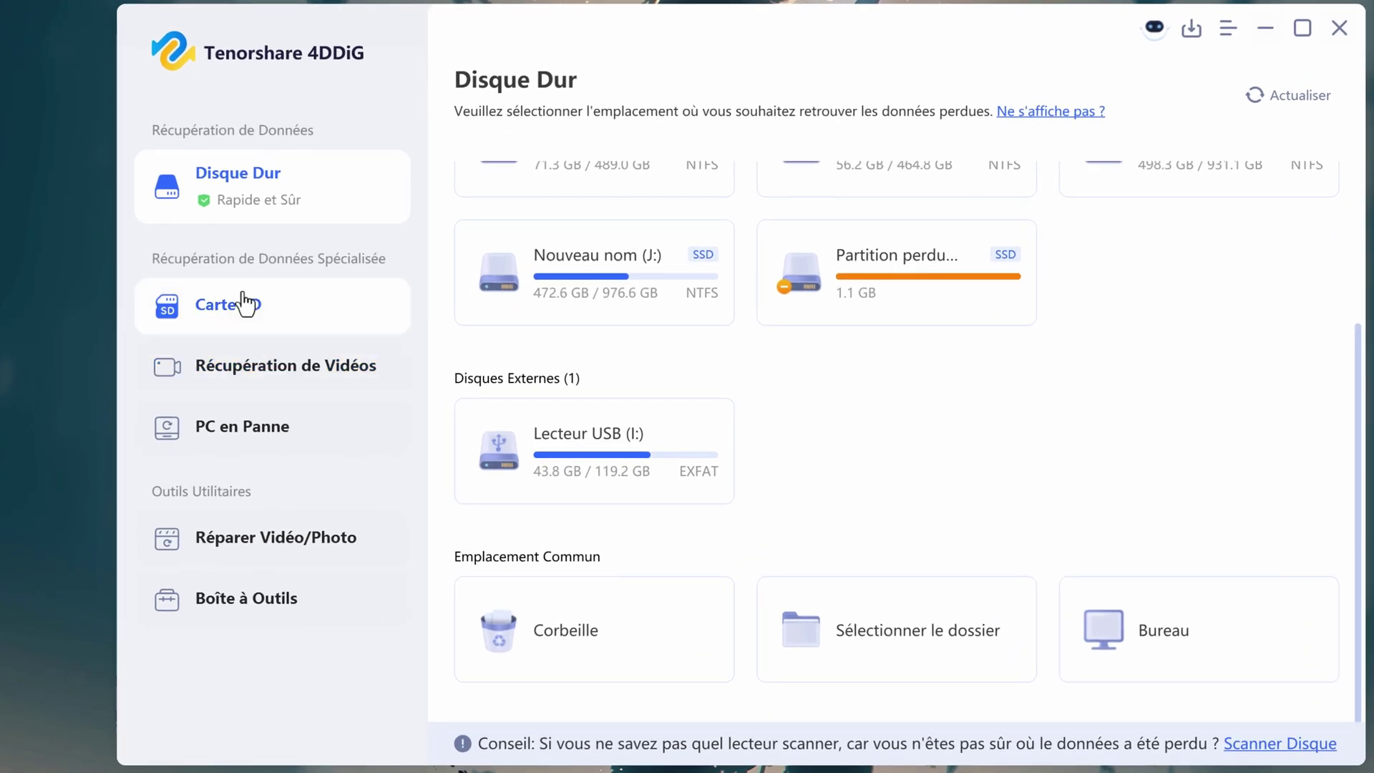
left_click(249, 376)
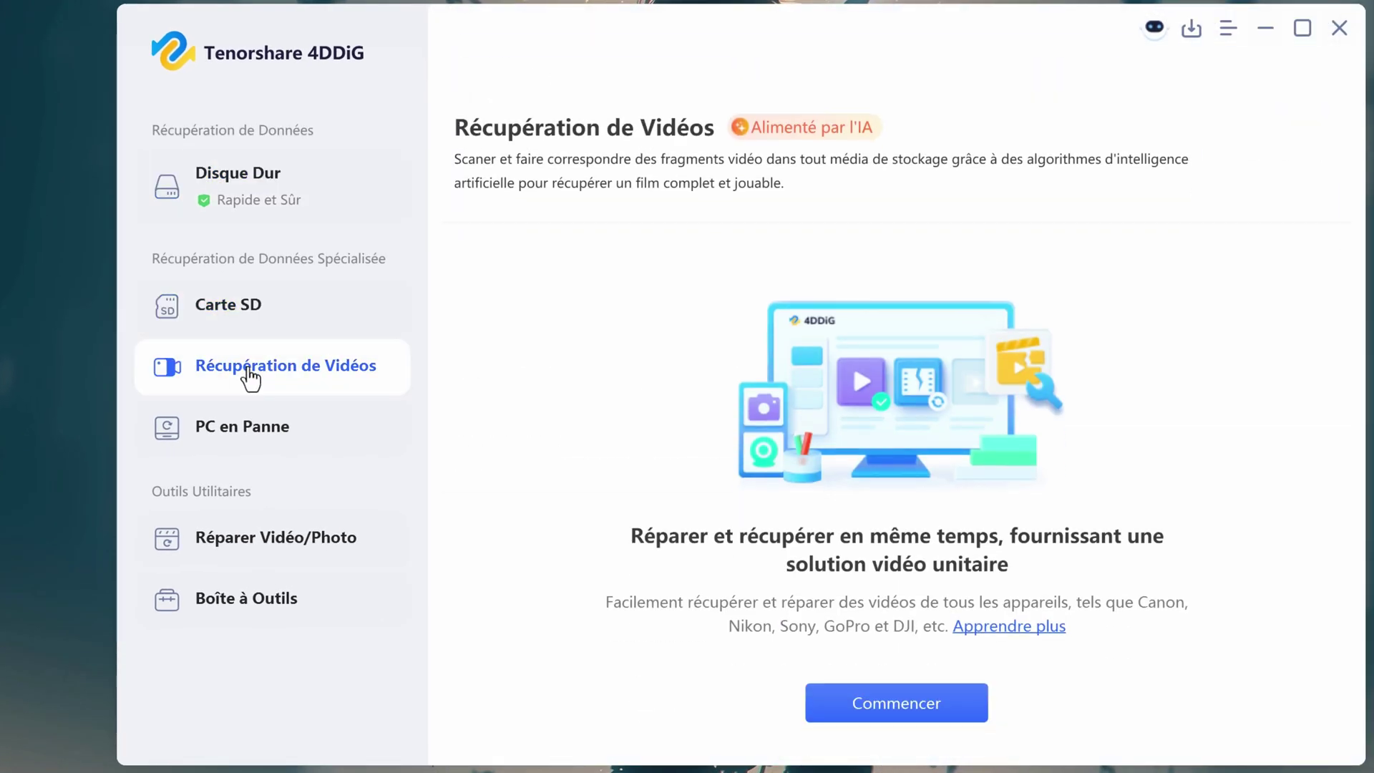
left_click(251, 431)
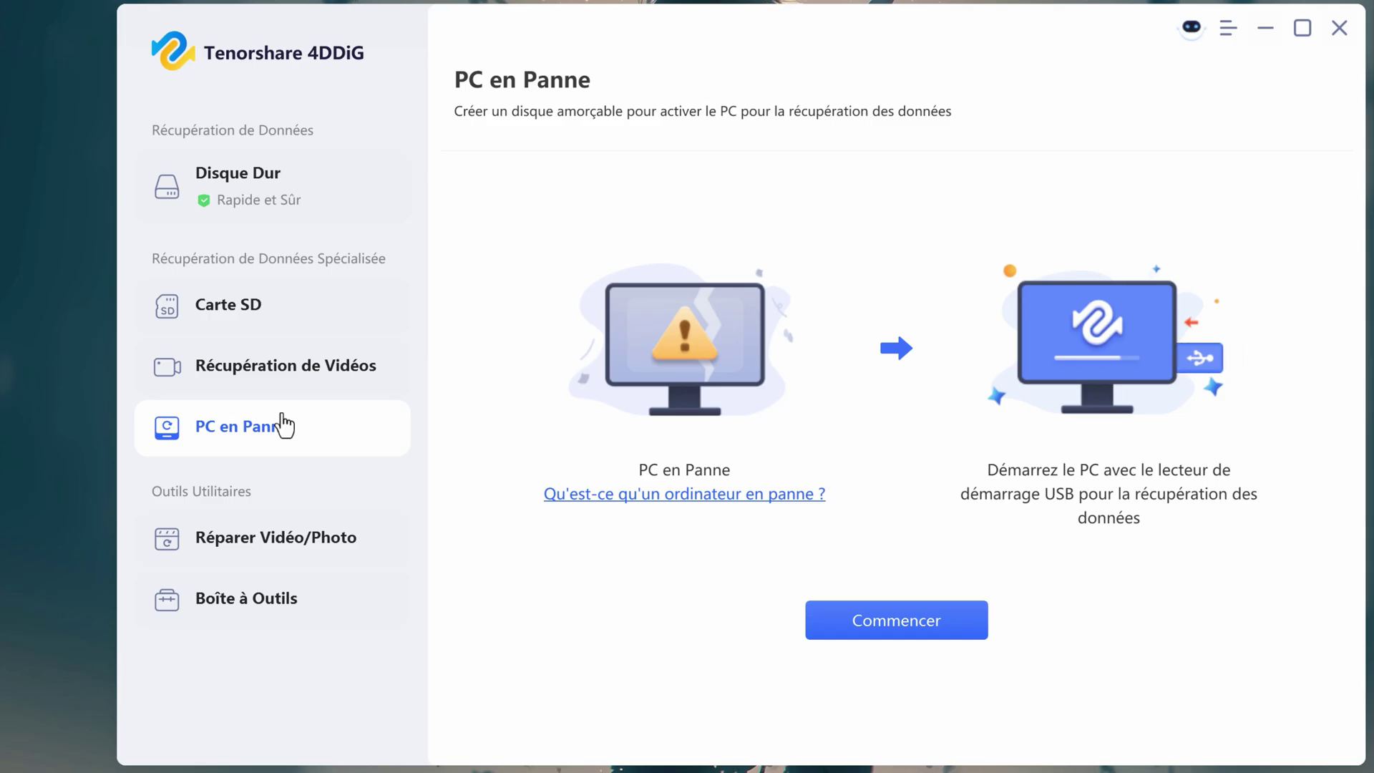
left_click(246, 550)
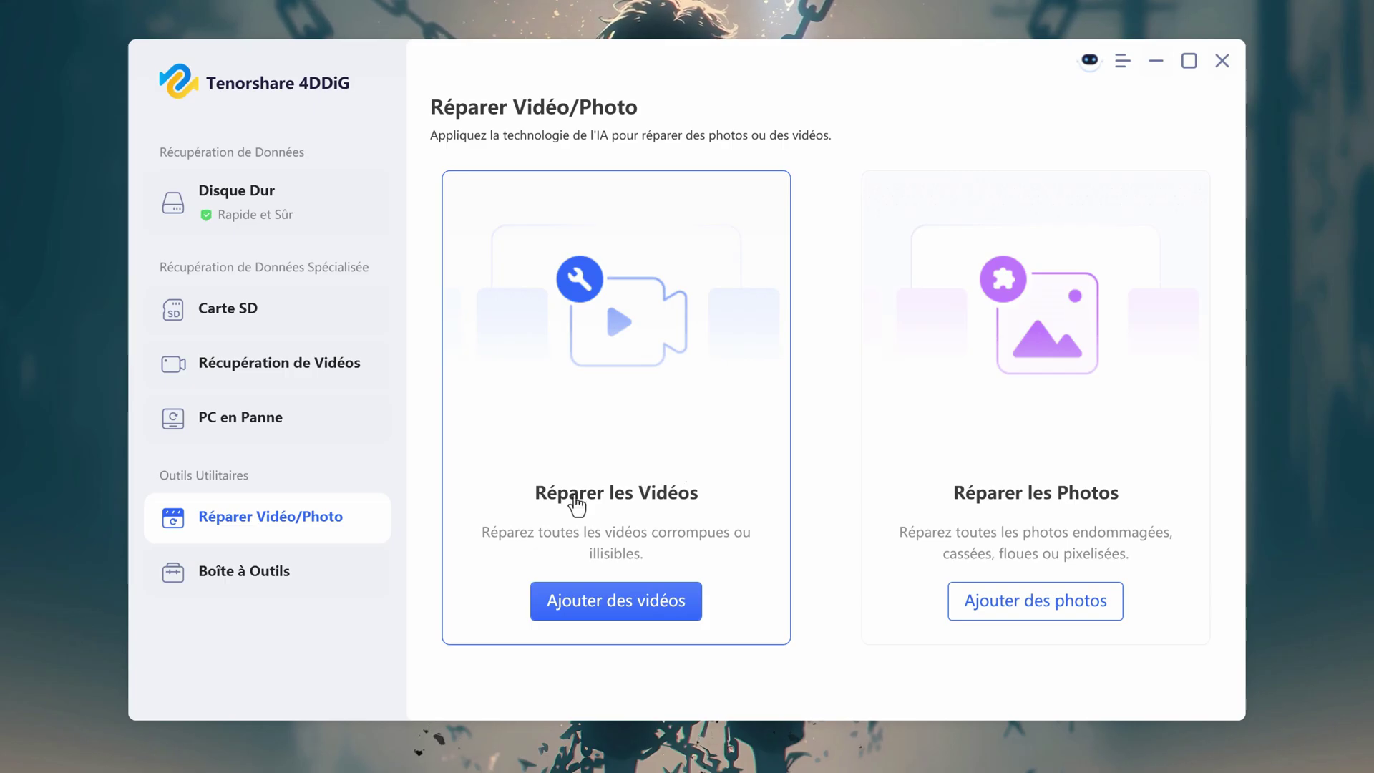
left_click(225, 214)
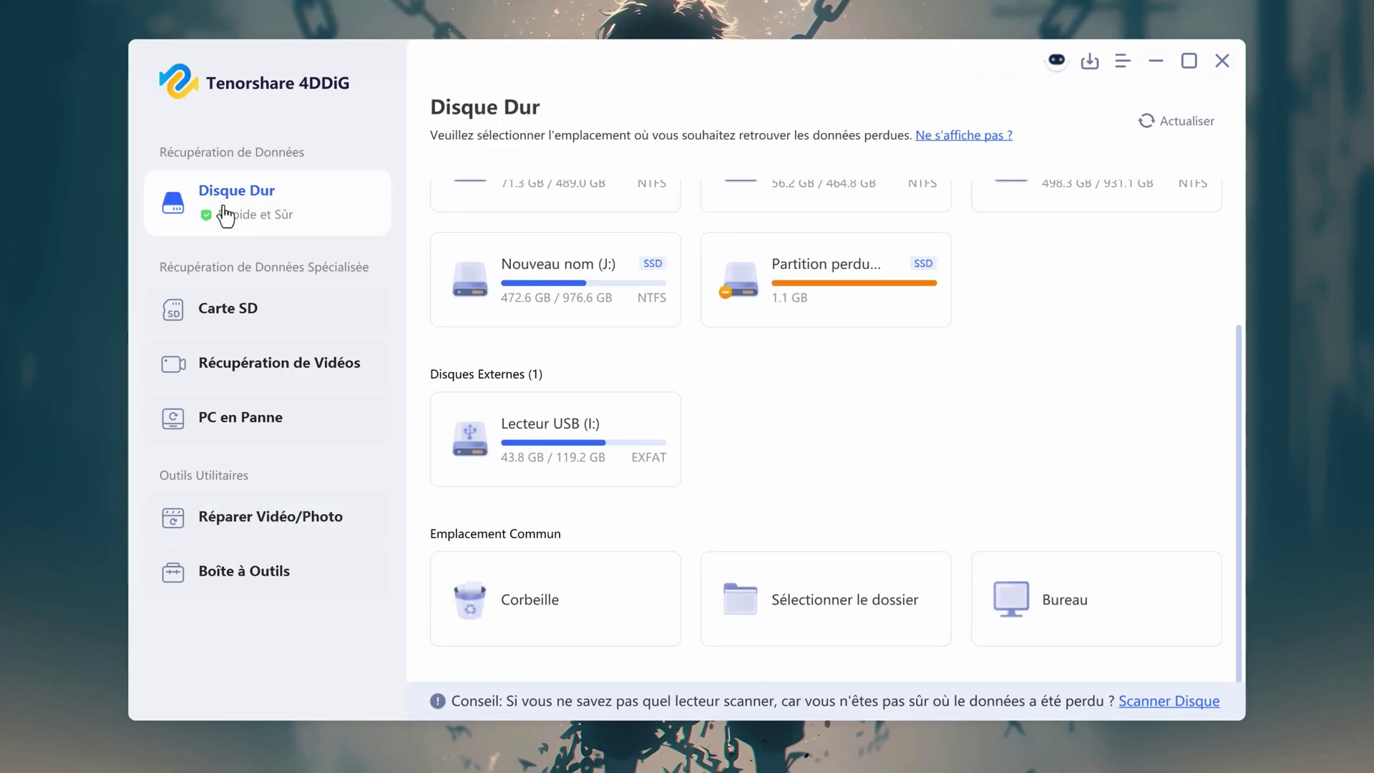
Rescan local disk C: instead of importing the earlier results, adding system files so that all file types are analysed
scroll(712, 435, "up", 3)
mouse_move(635, 295)
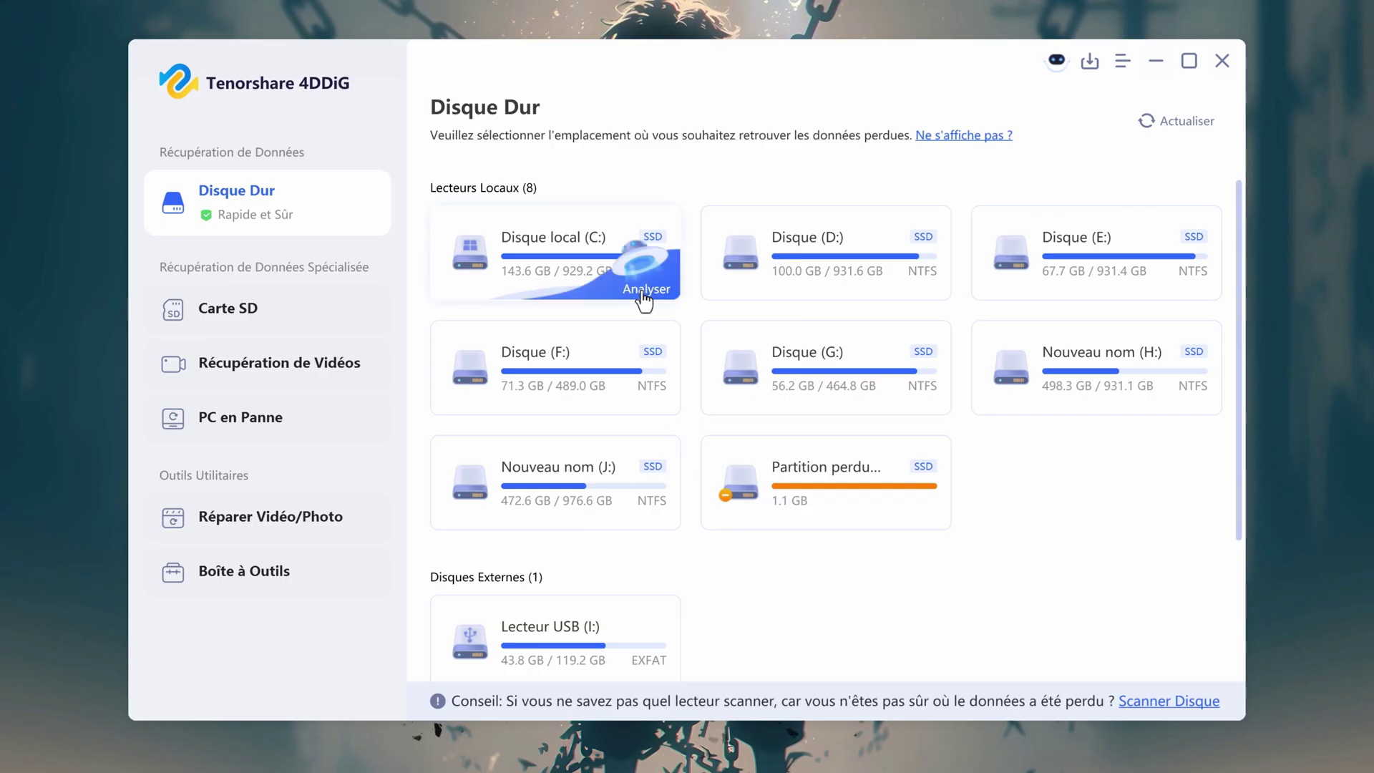
left_click(644, 295)
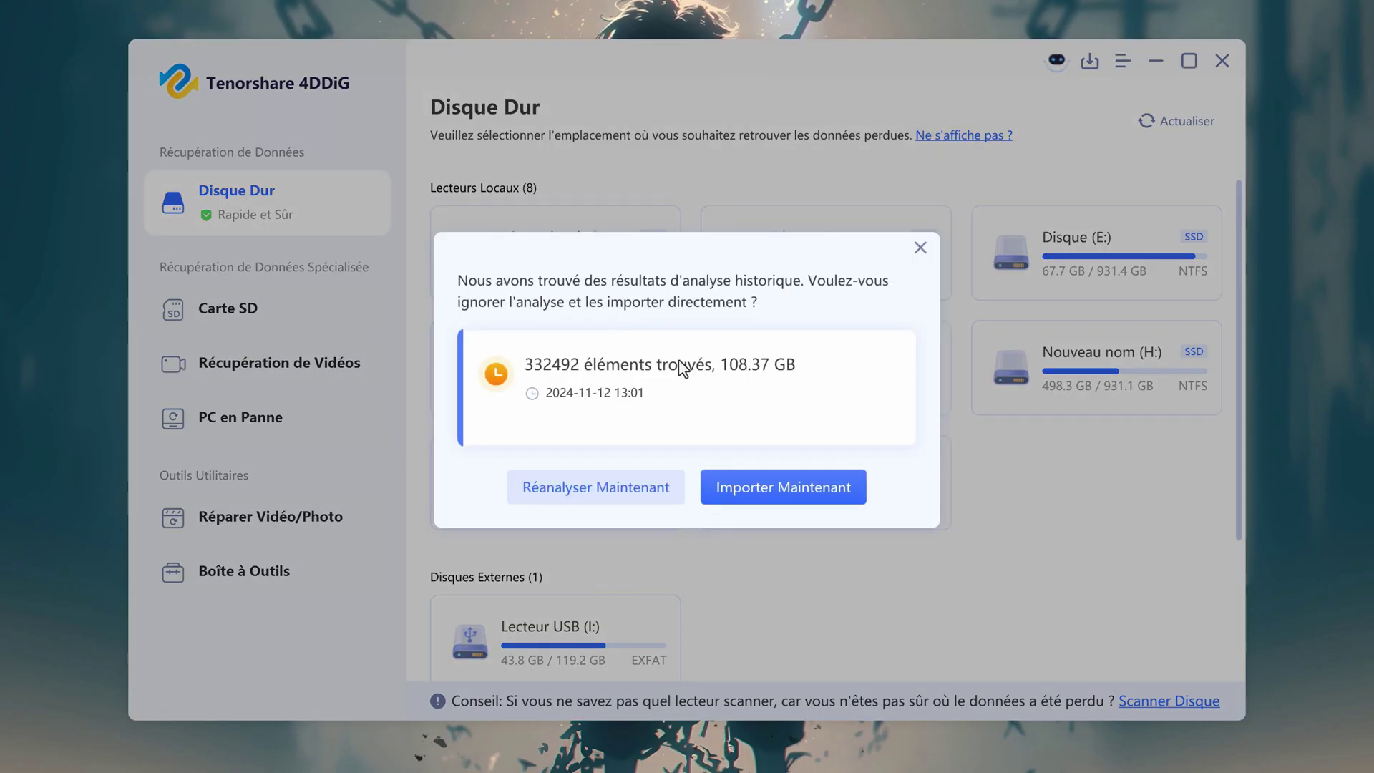
left_click(594, 489)
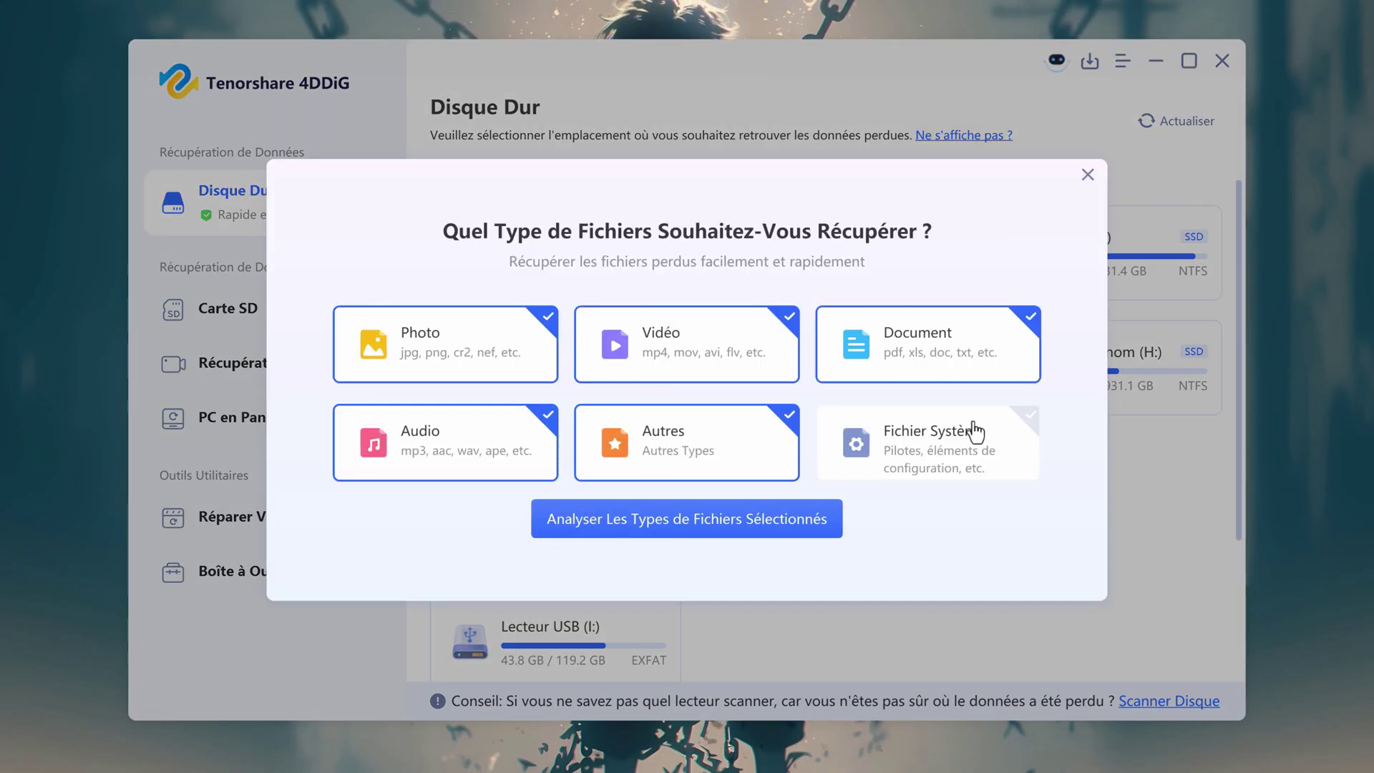
left_click(891, 457)
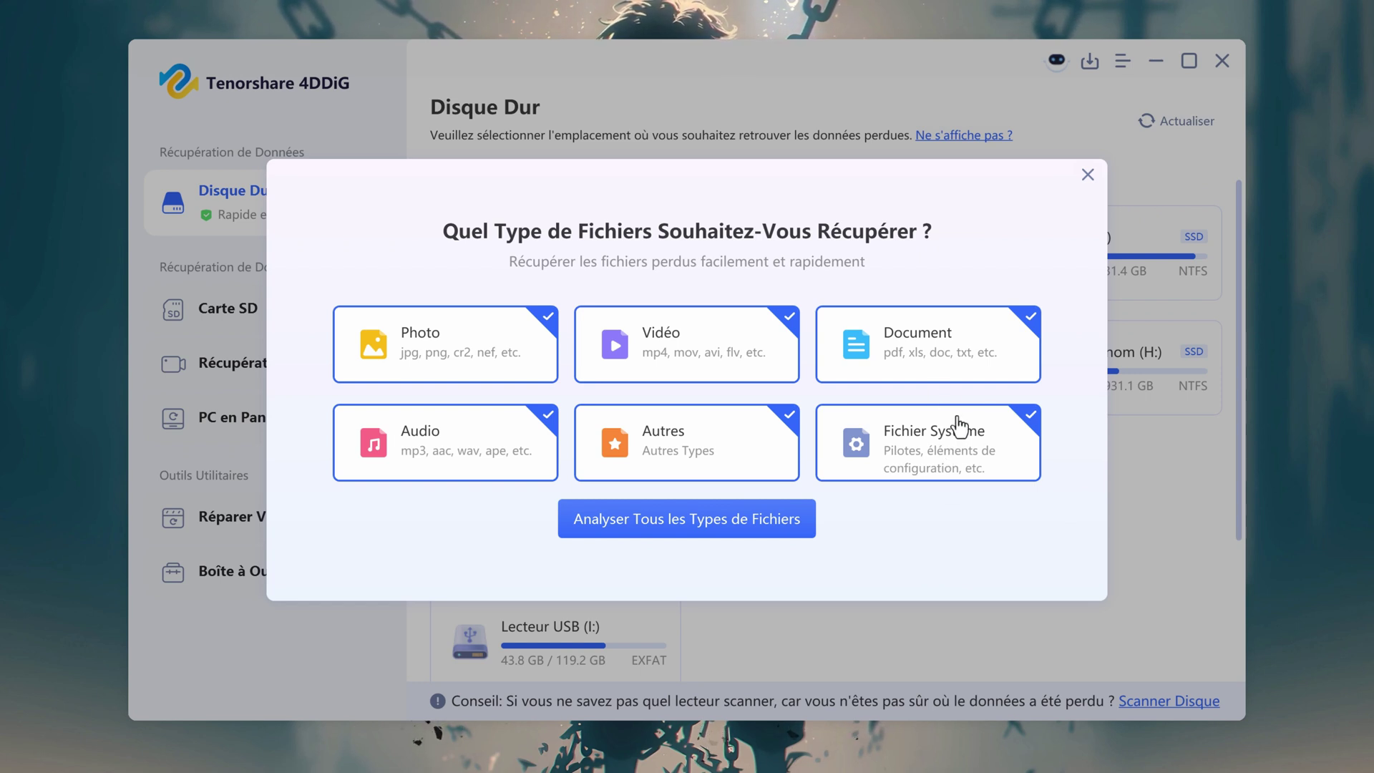
left_click(615, 526)
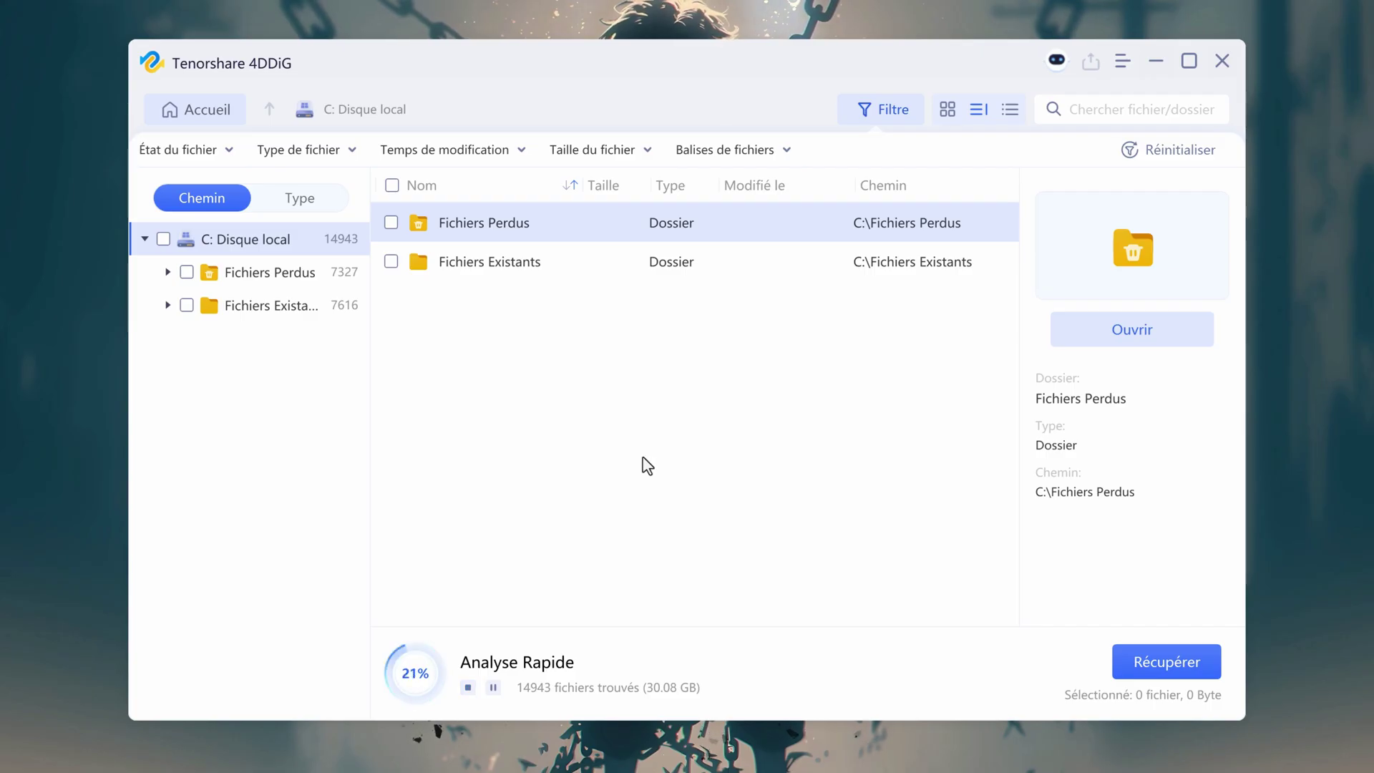
Stop the running quick scan of disk C: and dismiss the notice to reach the found files
left_click(469, 688)
left_click(712, 438)
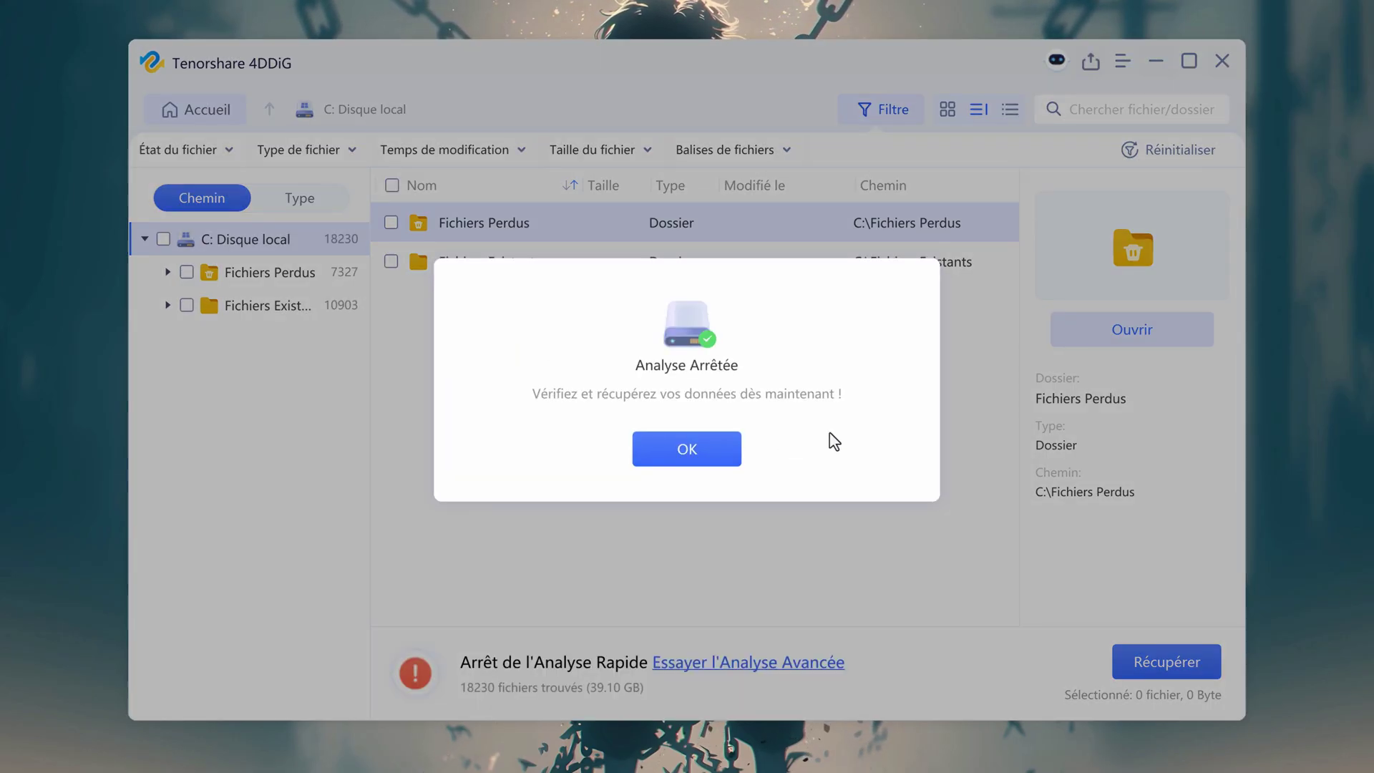
left_click(720, 459)
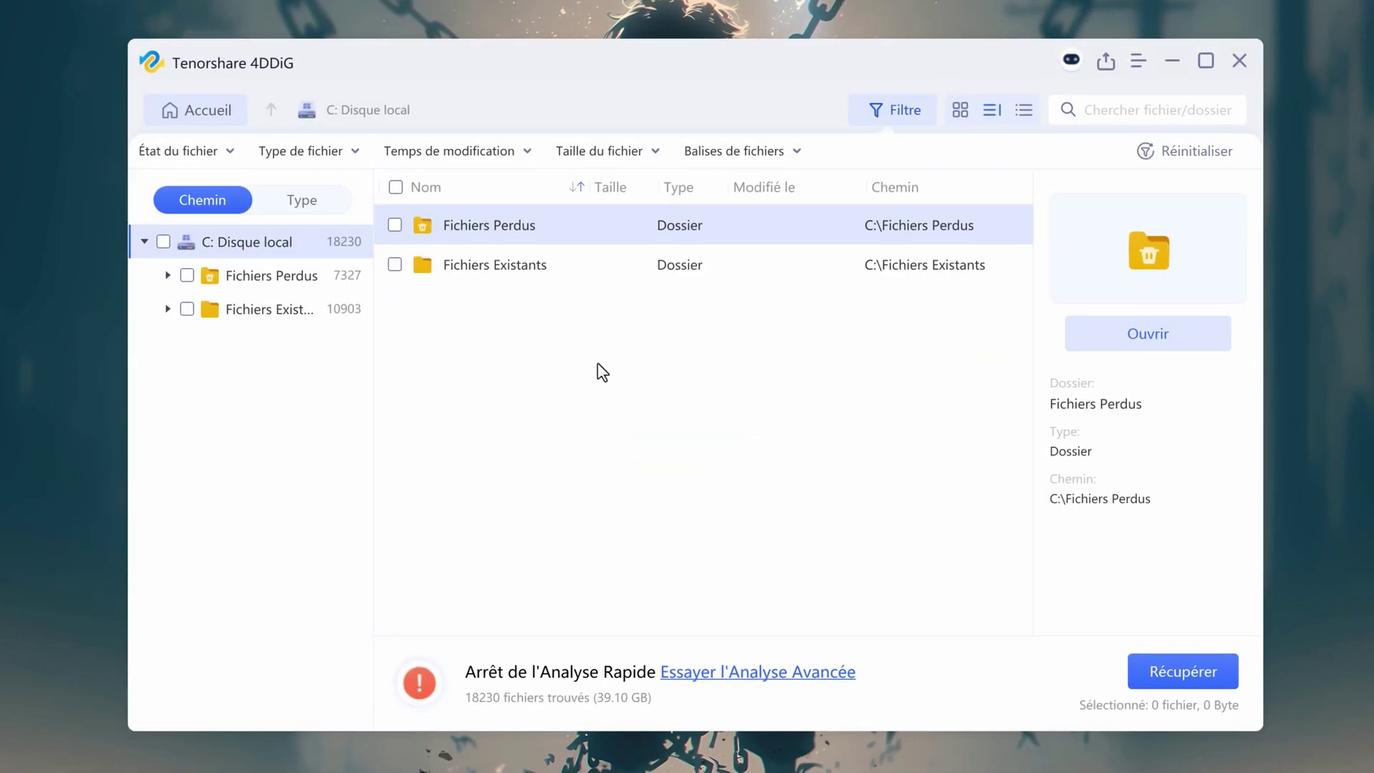
Group the found files by type and expand the Photo category to look through its file formats
left_click(338, 236)
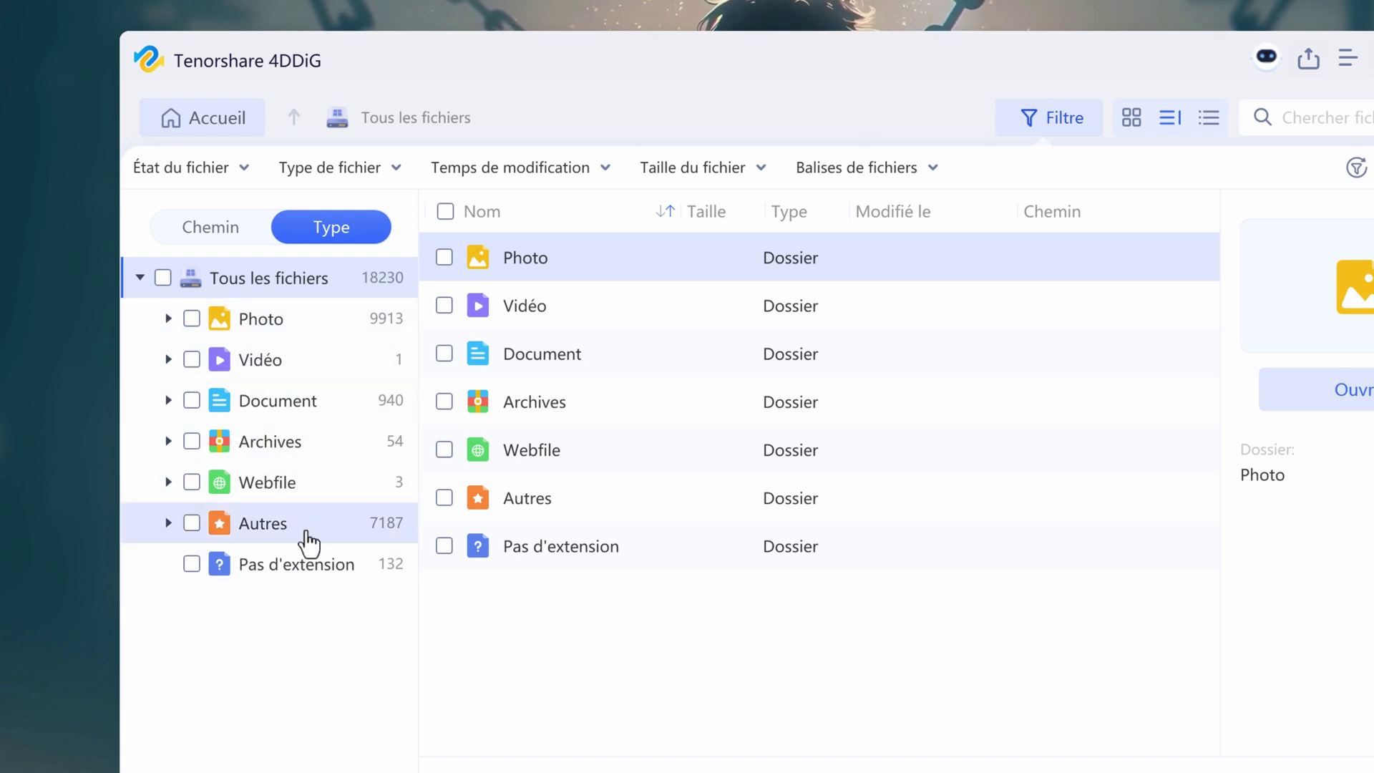
left_click(168, 318)
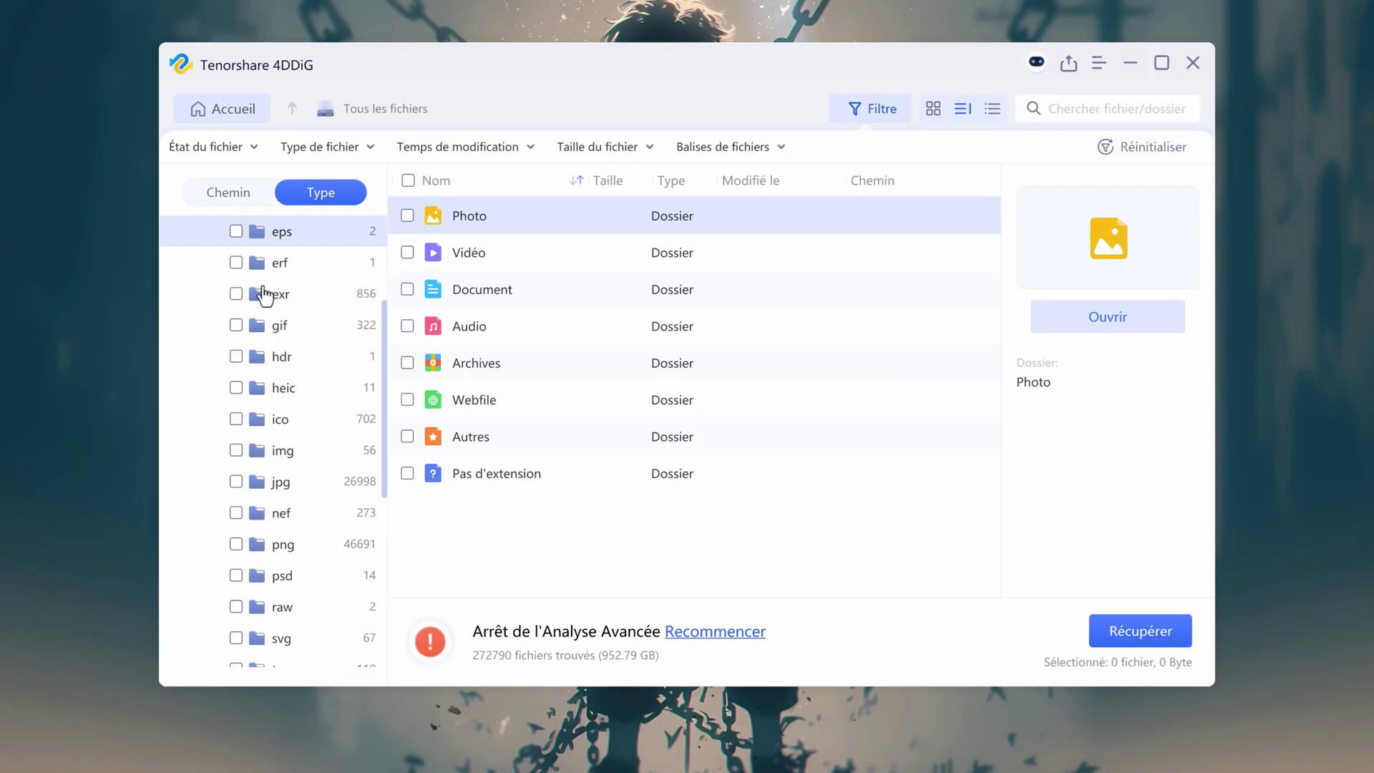
scroll(276, 291, "down", 5)
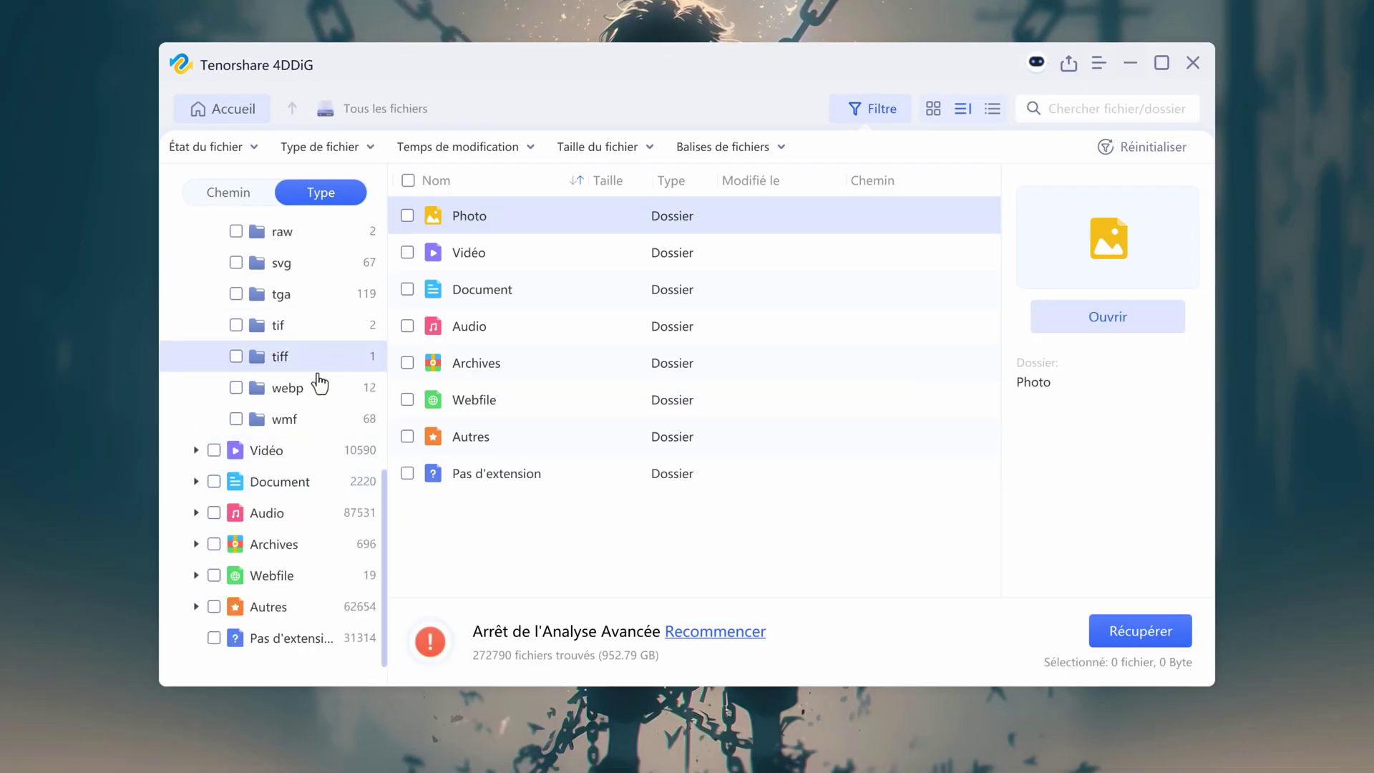
scroll(269, 353, "up", 5)
scroll(311, 398, "up", 2)
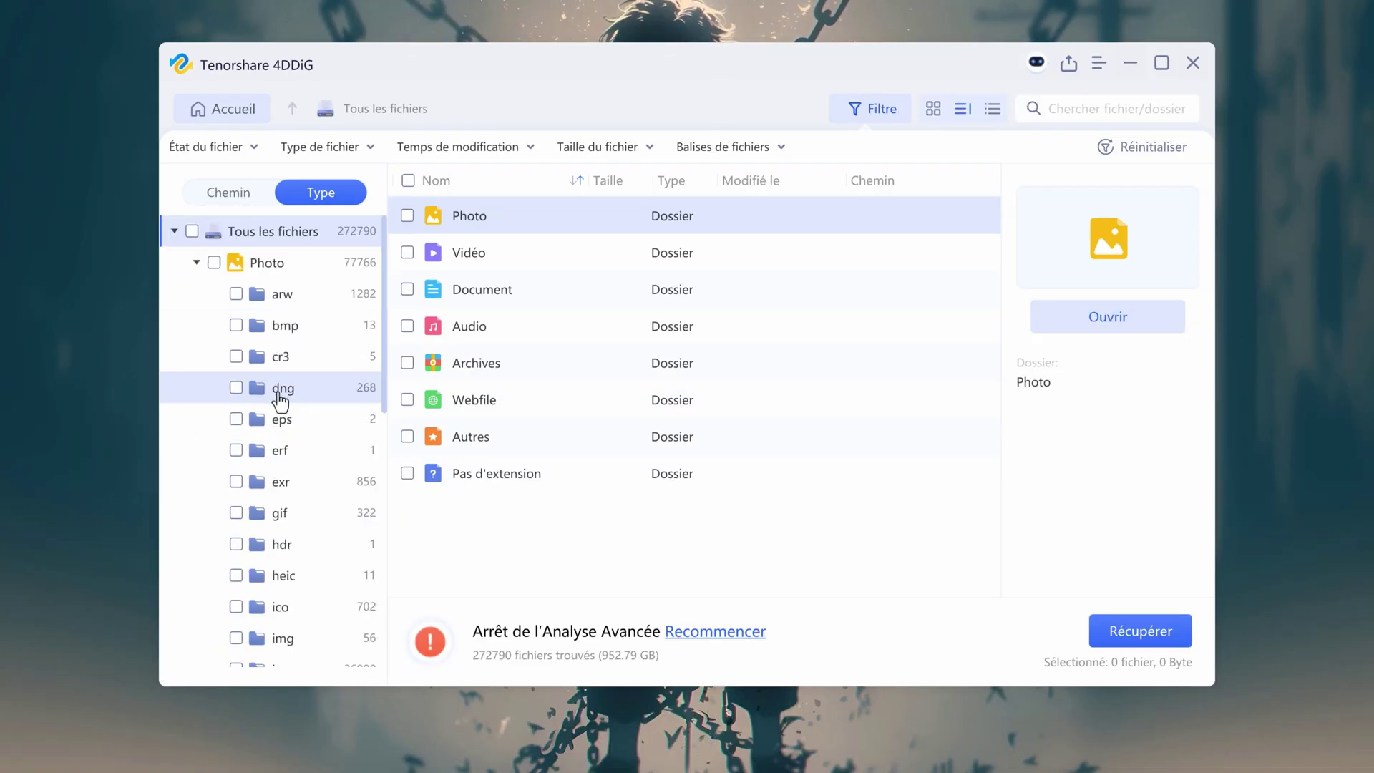
scroll(294, 423, "down", 4)
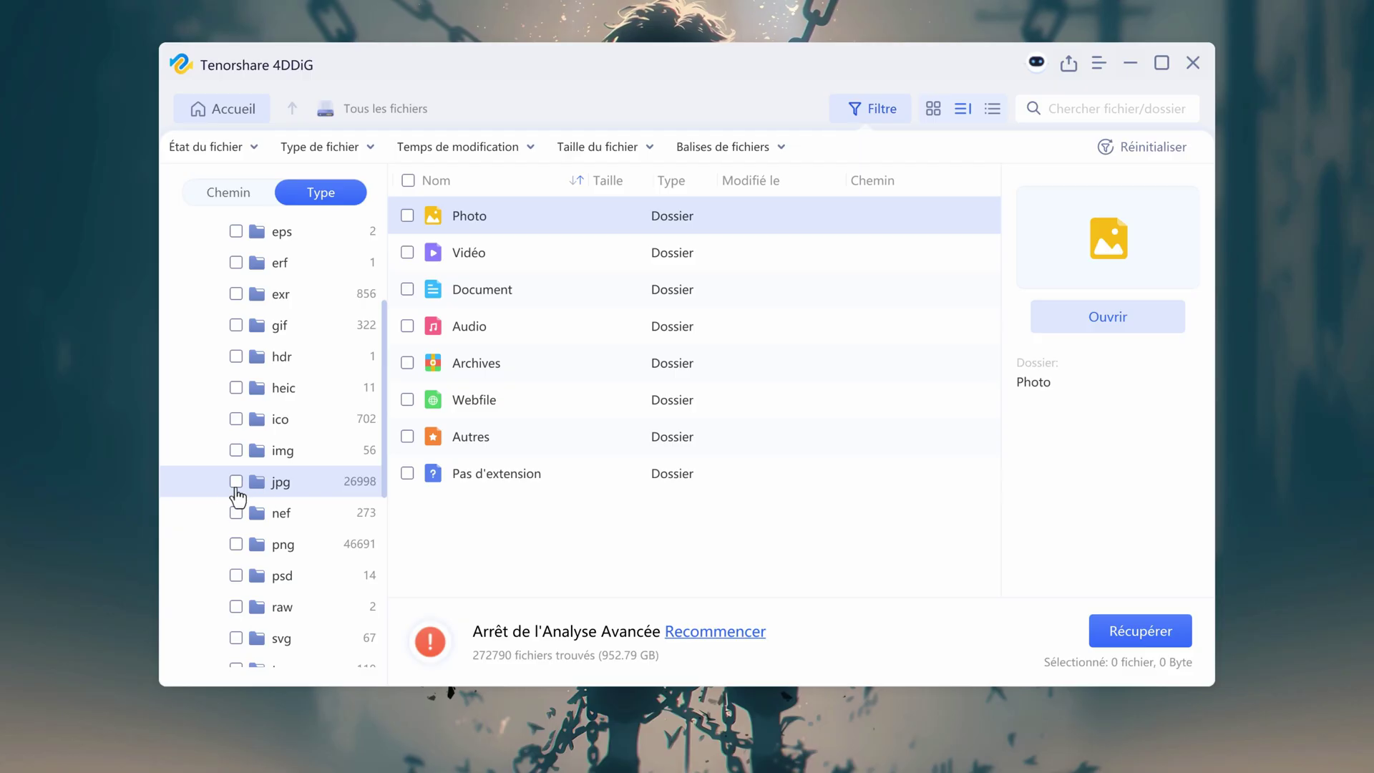
List the found jpg photos and sort them by size, largest first
left_click(281, 482)
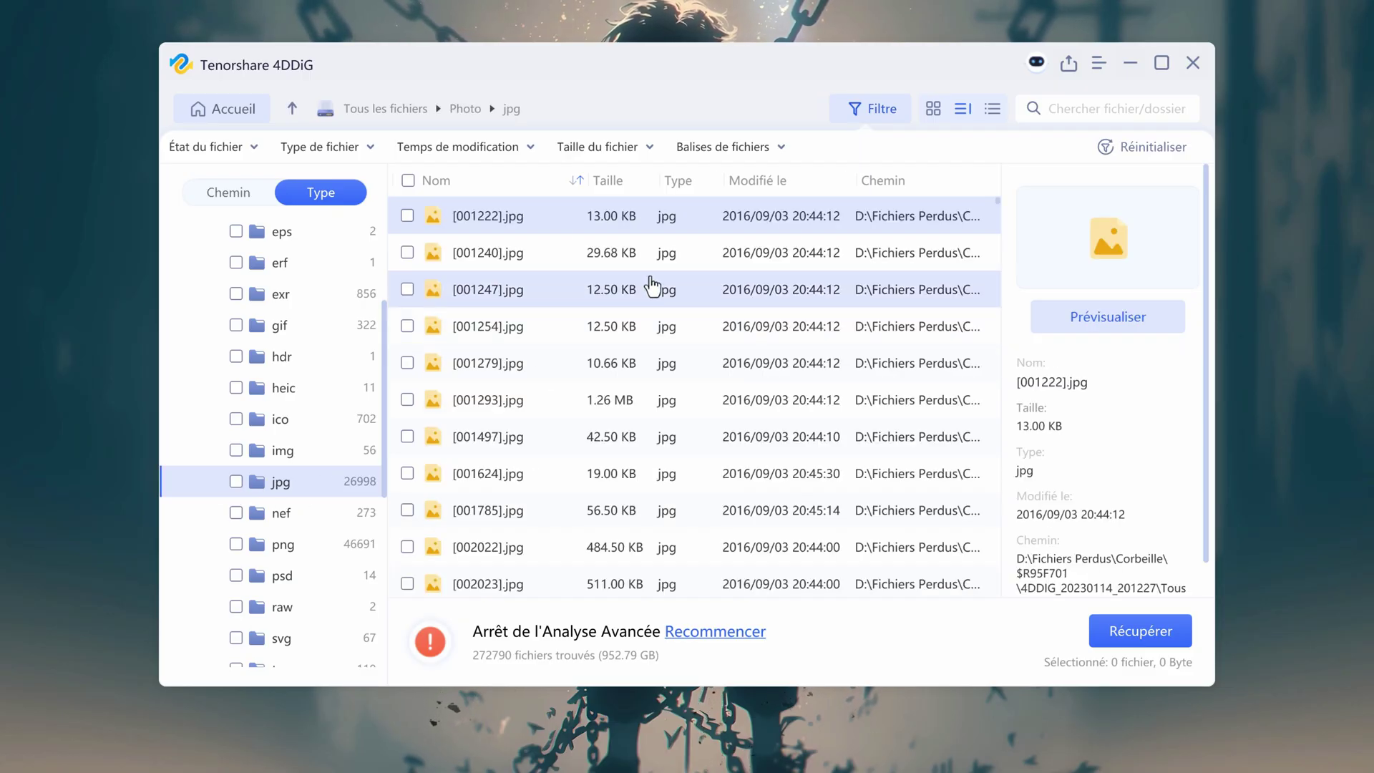
left_click(610, 182)
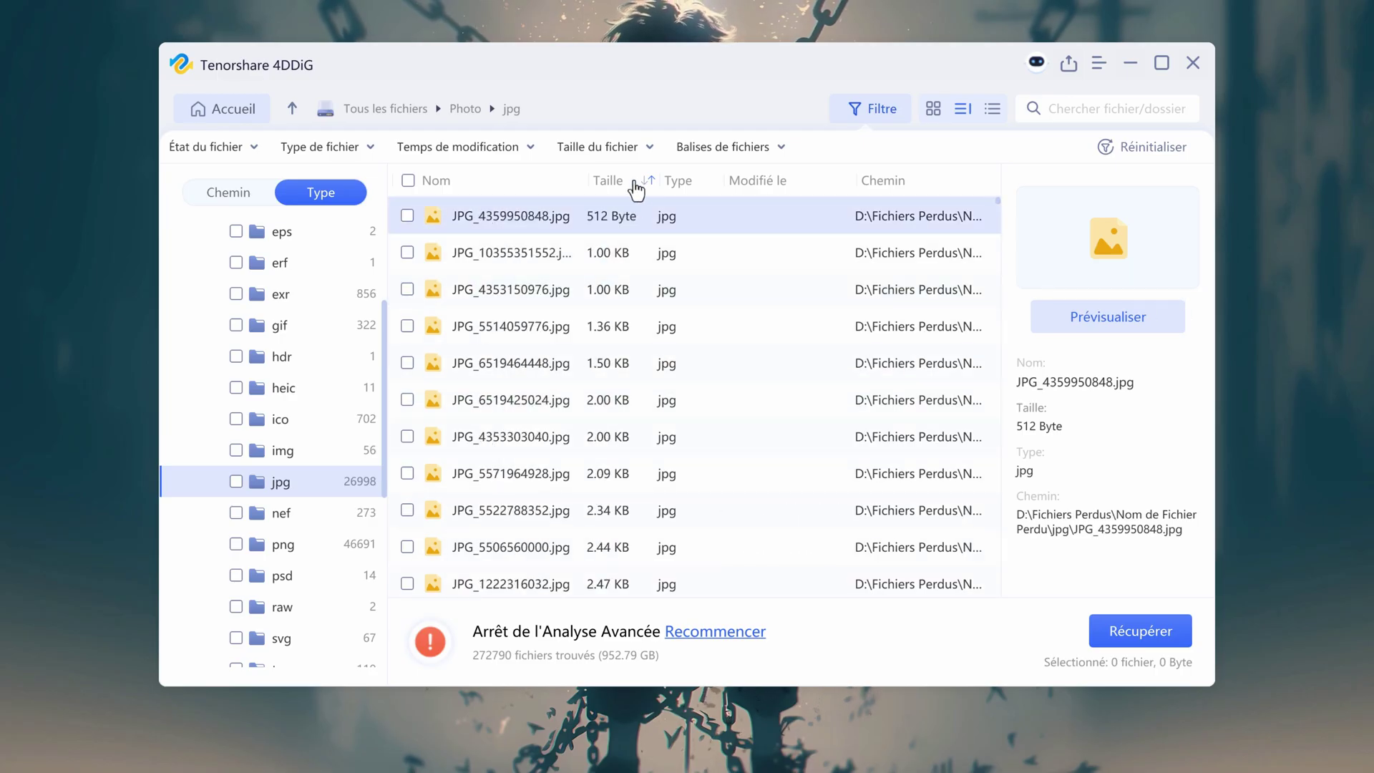
left_click(636, 187)
Check several jpg photos, preview 041A4517.JPG at full size, and mark that file for recovery
left_click(515, 289)
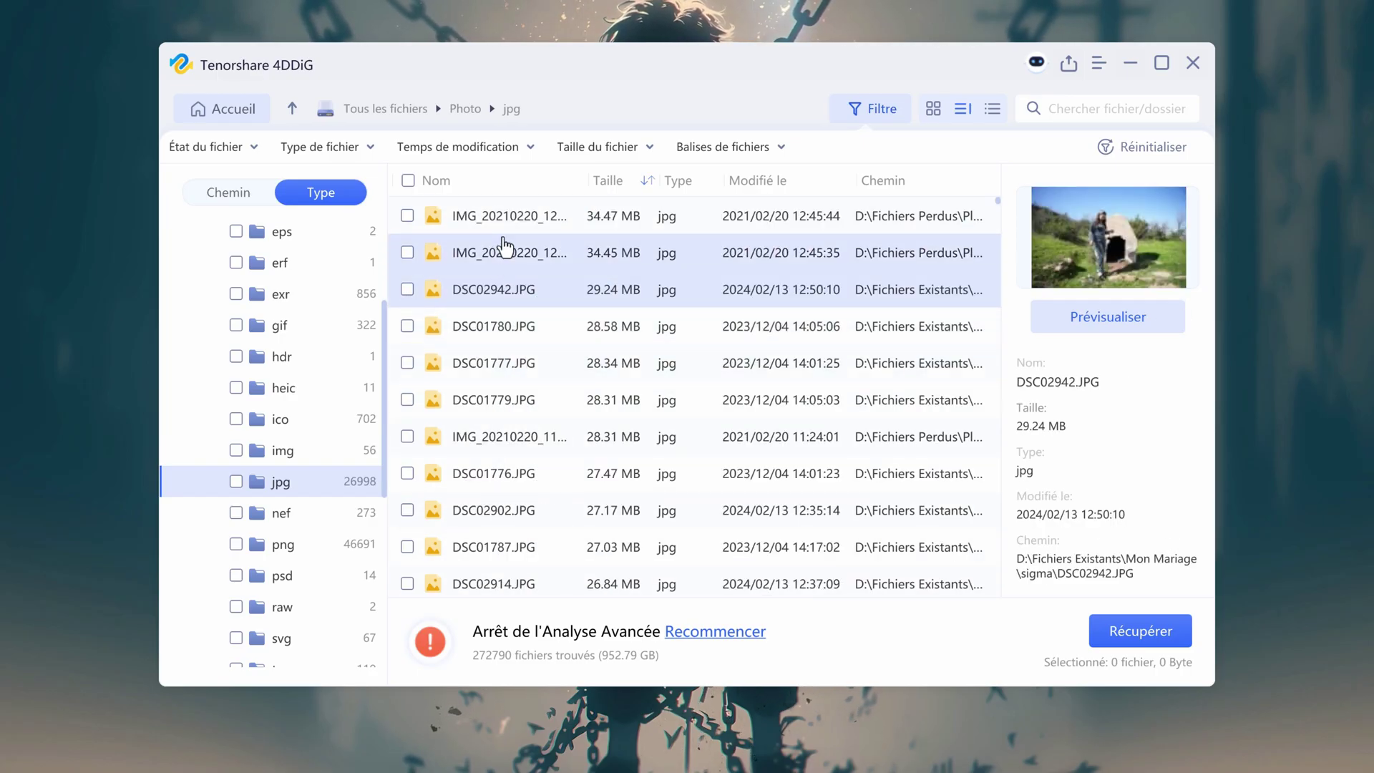
left_click(500, 250)
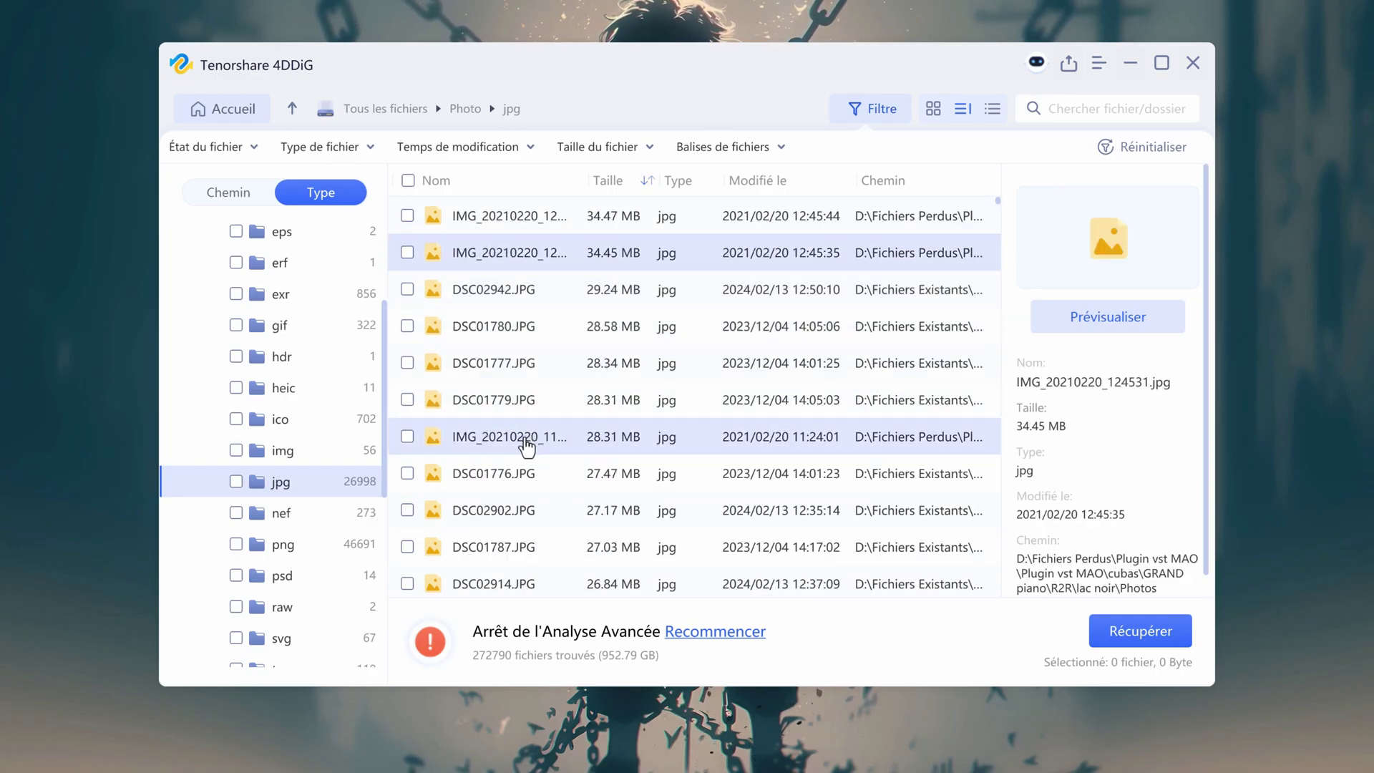
left_click(584, 276)
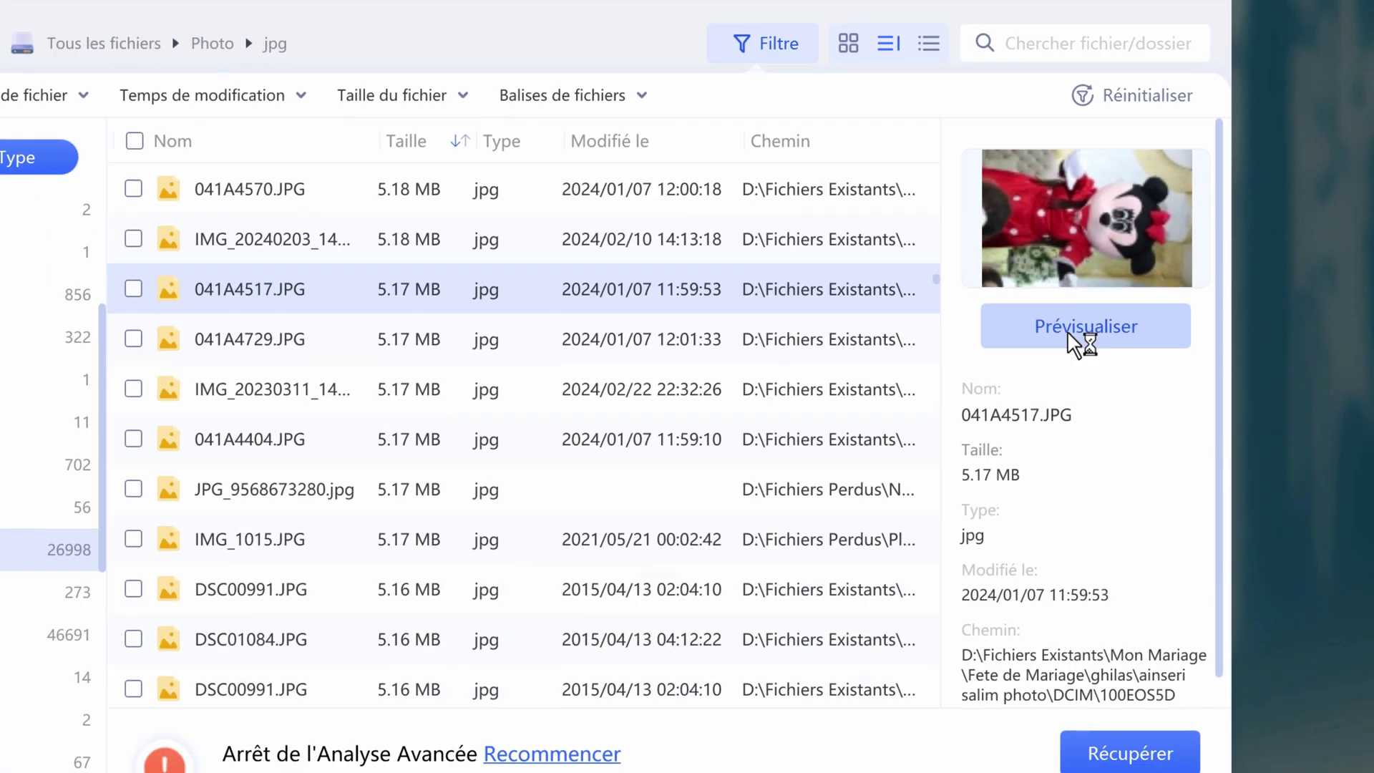
left_click(923, 375)
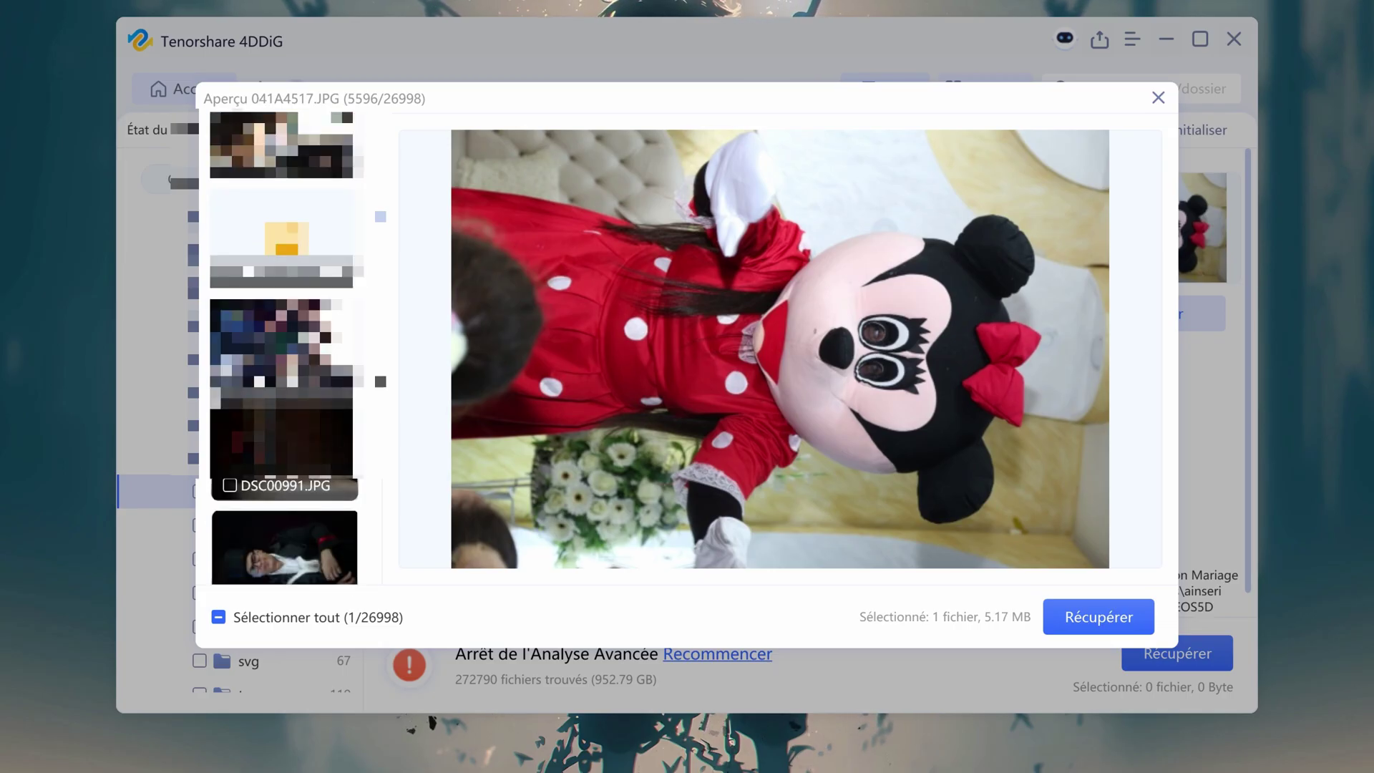
key("Escape")
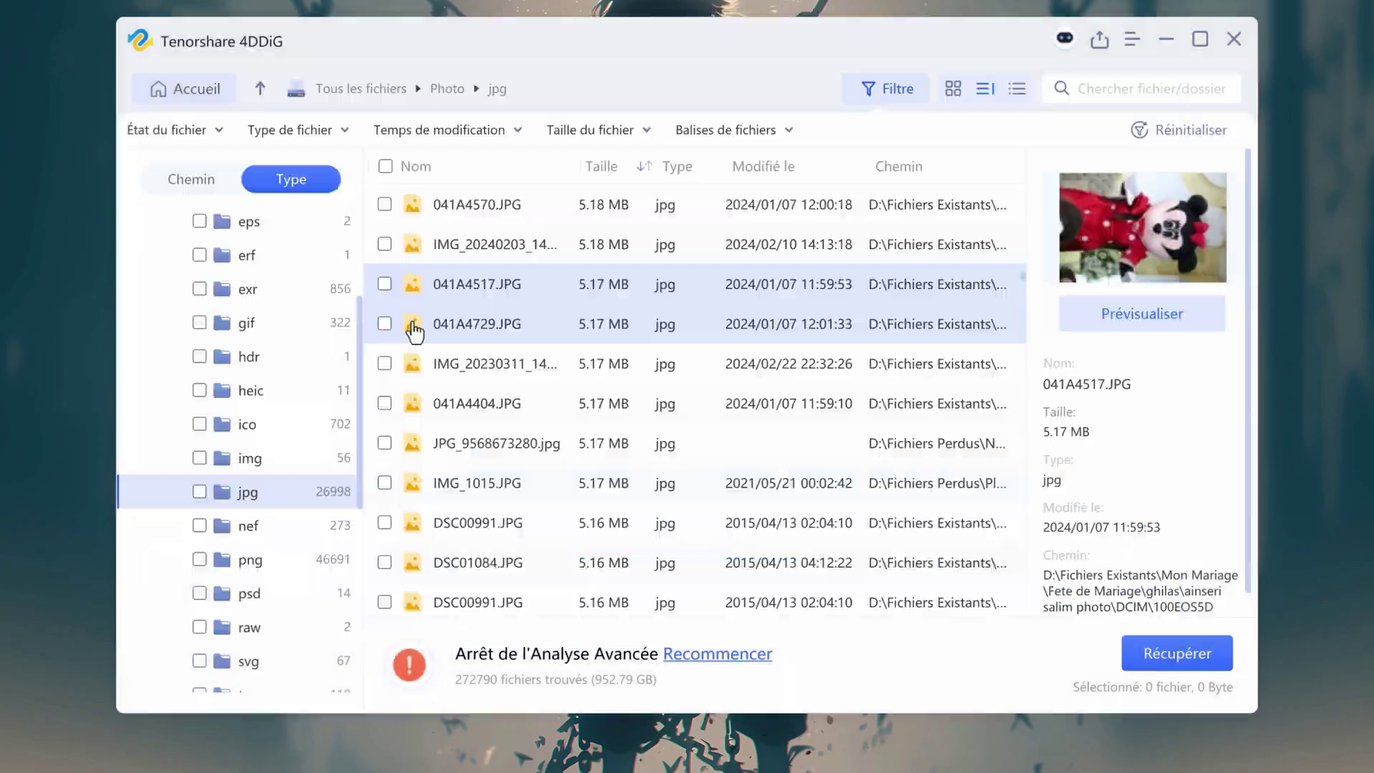
left_click(386, 285)
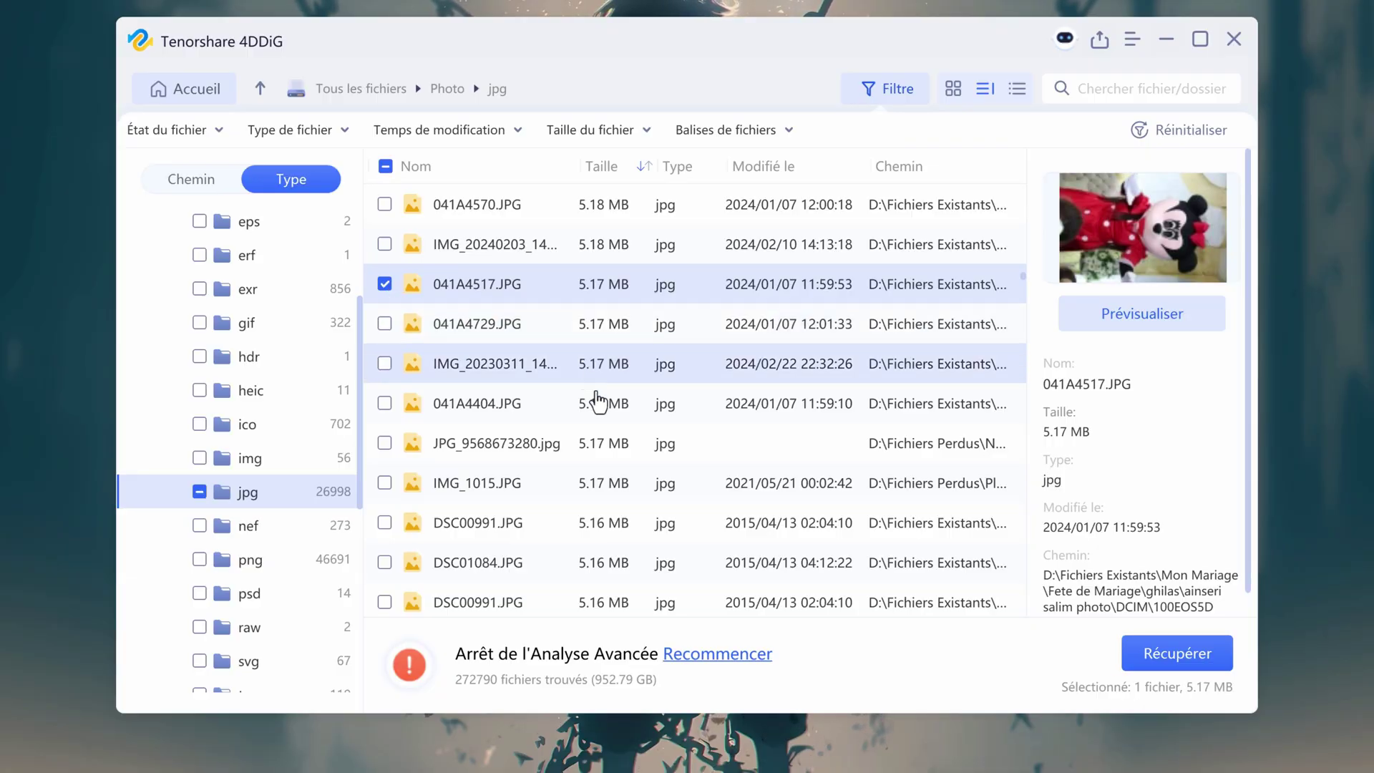
List the found png photos and sort them by size, largest first
scroll(465, 405, "down", 5)
scroll(295, 297, "down", 4)
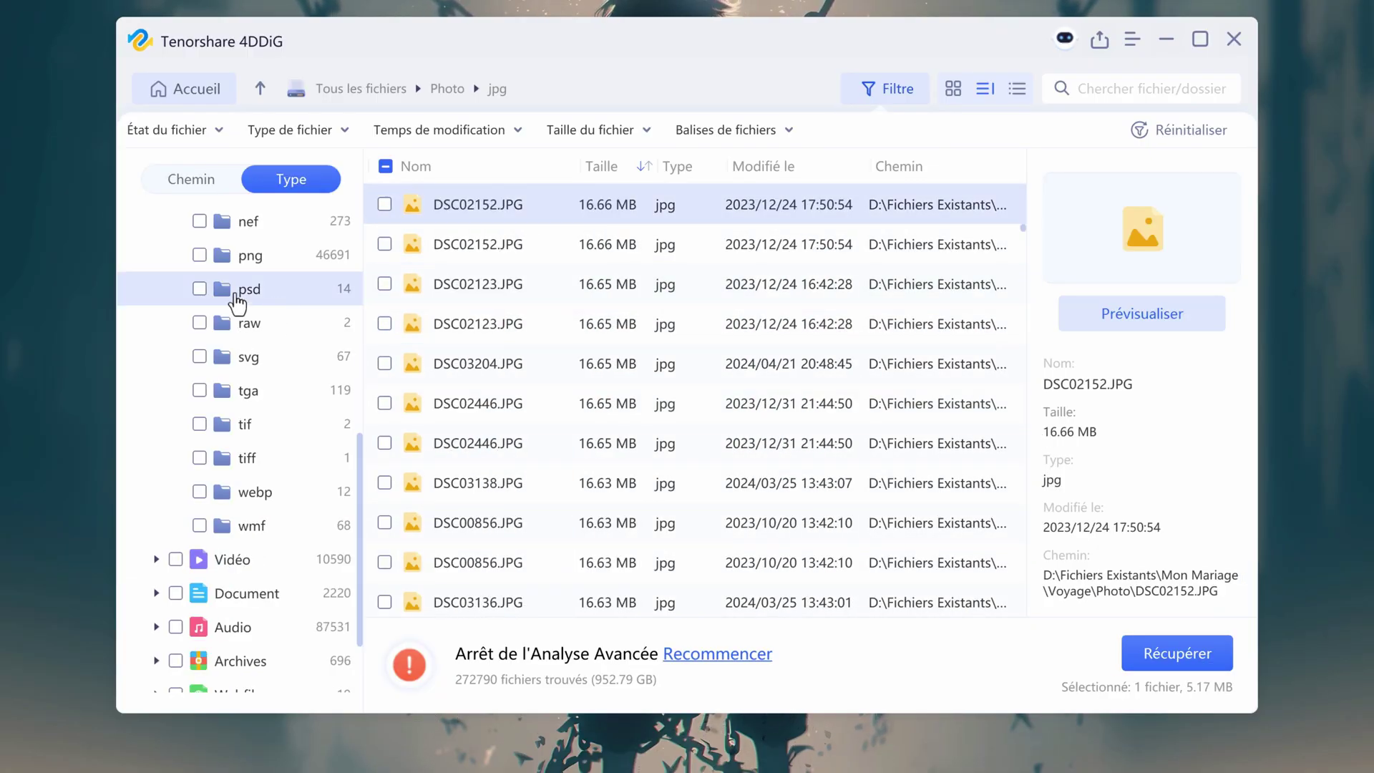
left_click(265, 259)
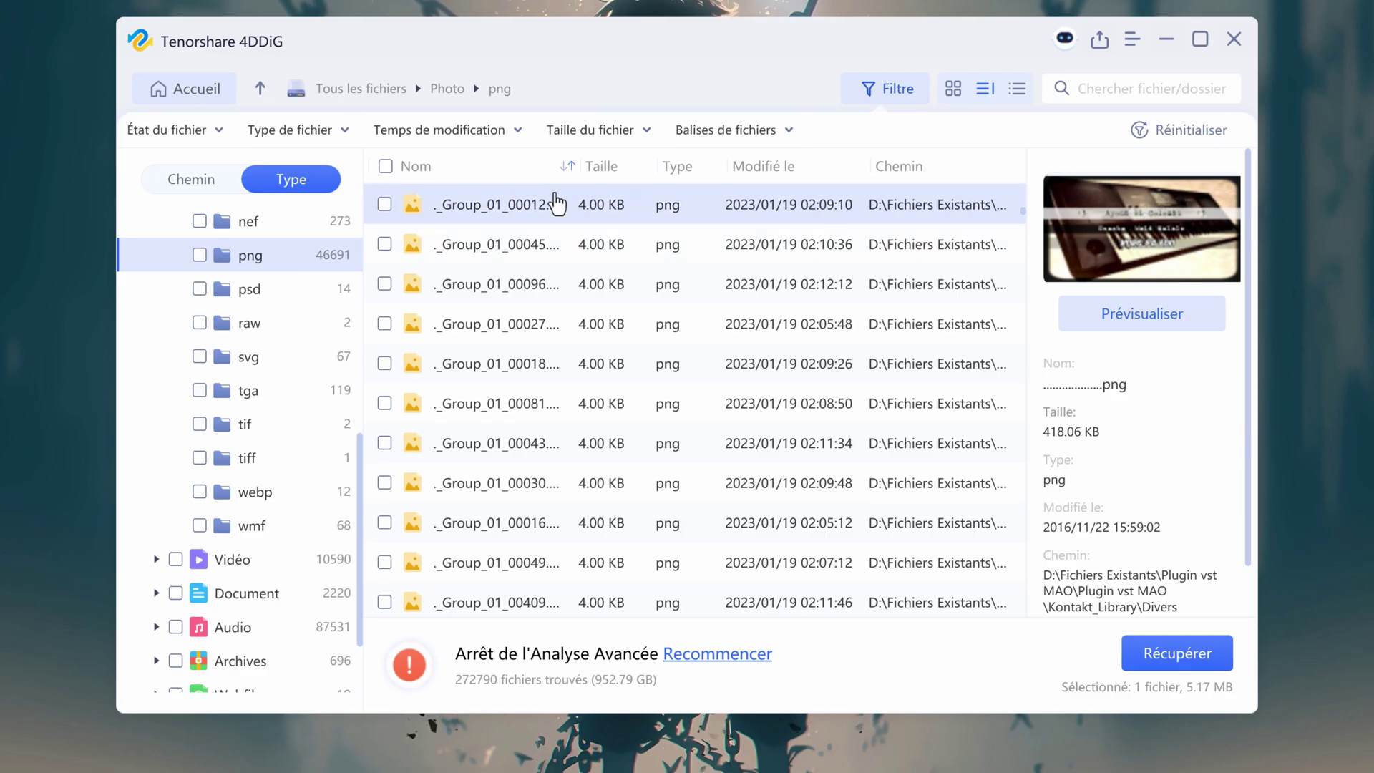
left_click(603, 172)
left_click(593, 178)
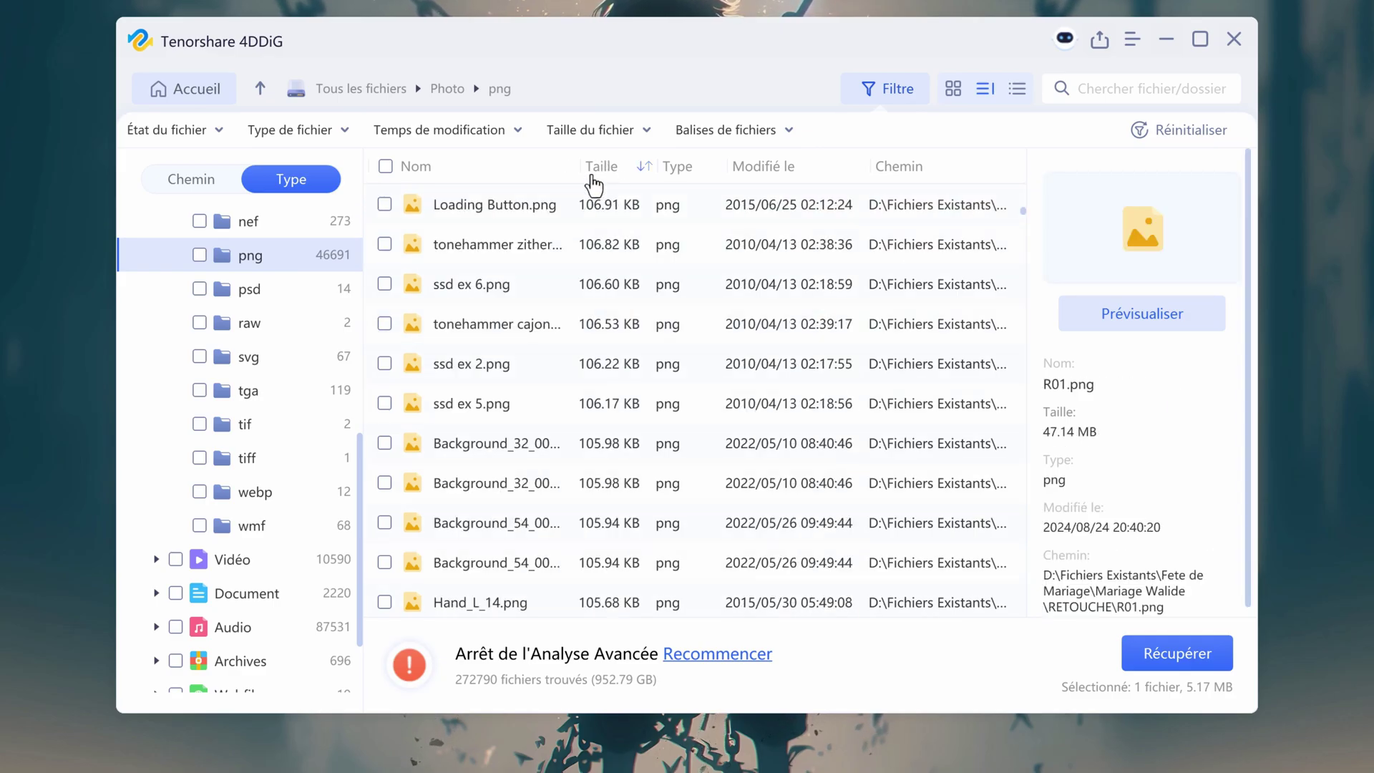
Mark several of the largest png photos for recovery, including voiture.png
left_click(395, 379)
left_click(385, 364)
left_click(384, 484)
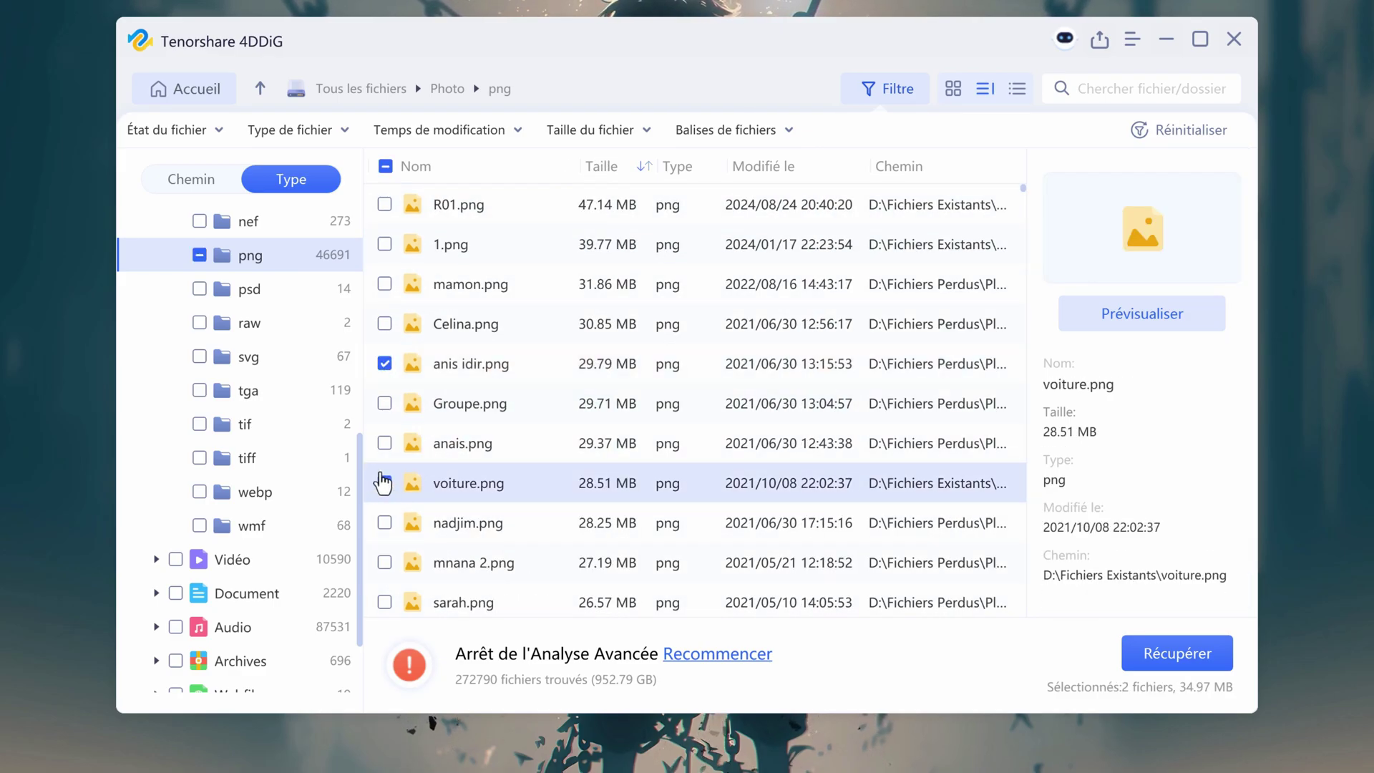
left_click(390, 453)
scroll(384, 522, "down", 3)
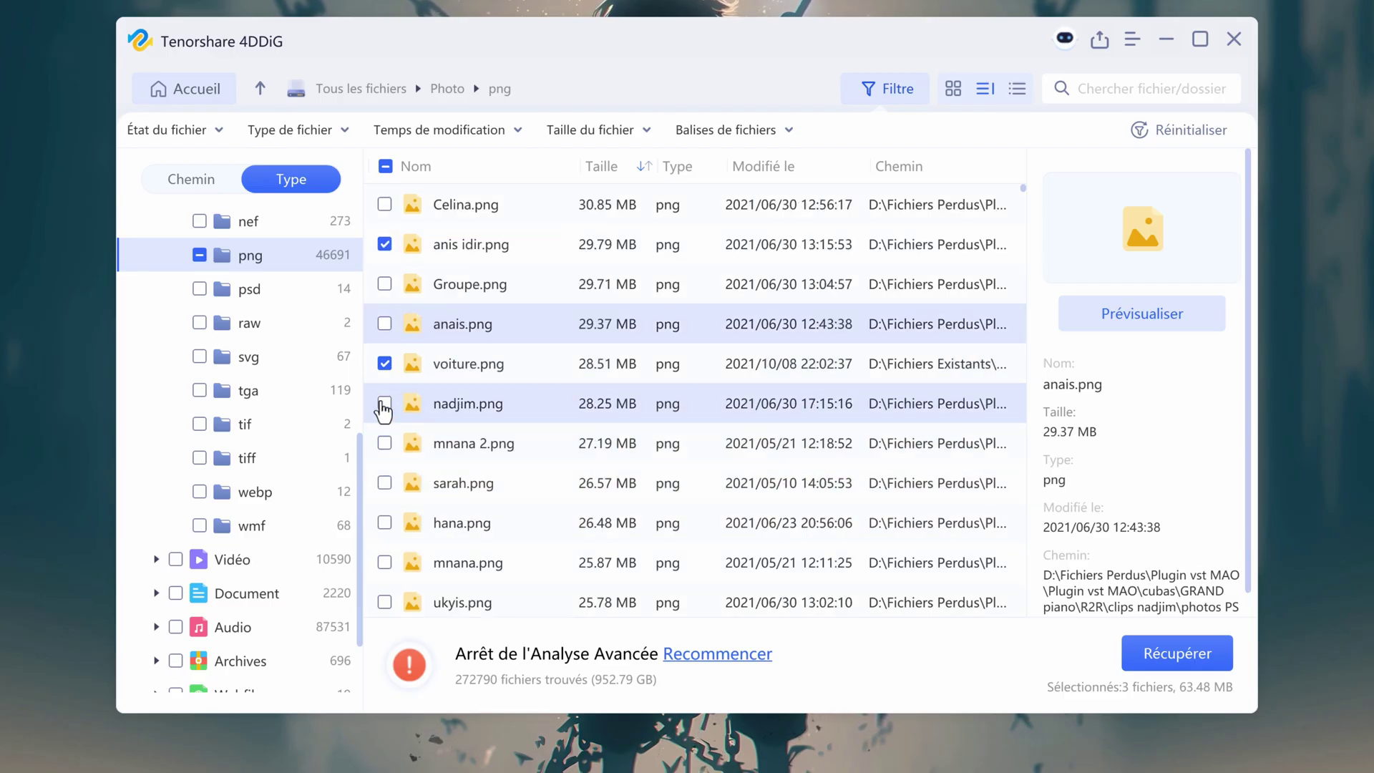
left_click(384, 403)
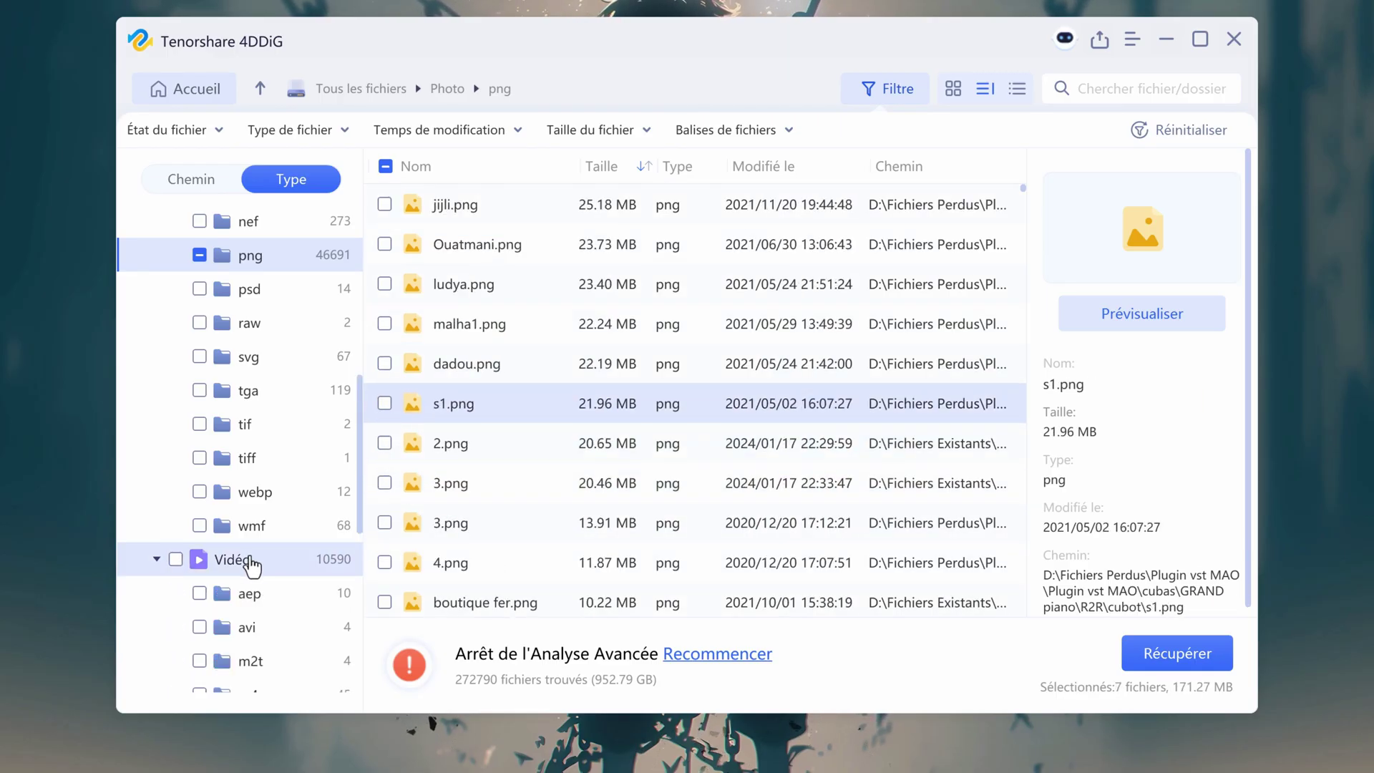
List the found mp4 videos in the Vidéo category and sort them by size, largest first
scroll(252, 566, "down", 3)
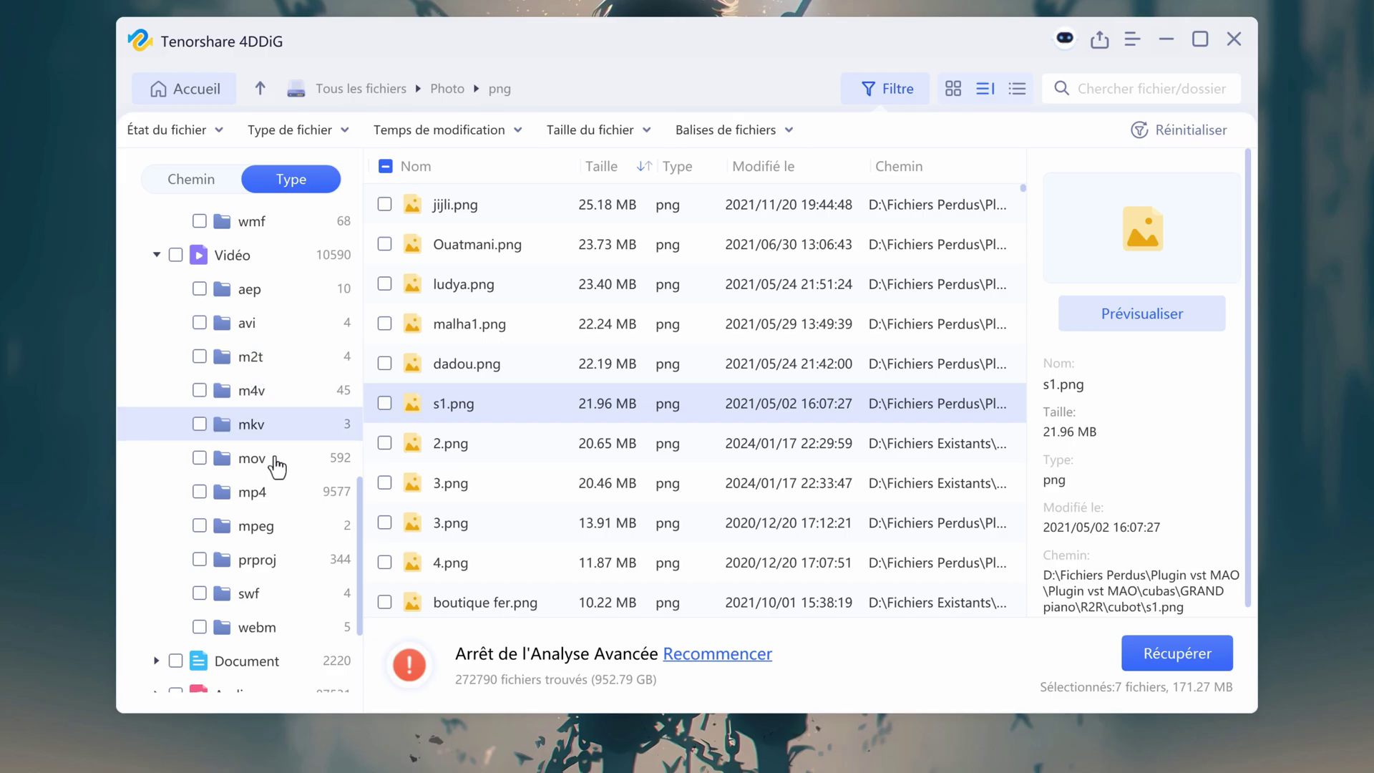
left_click(277, 494)
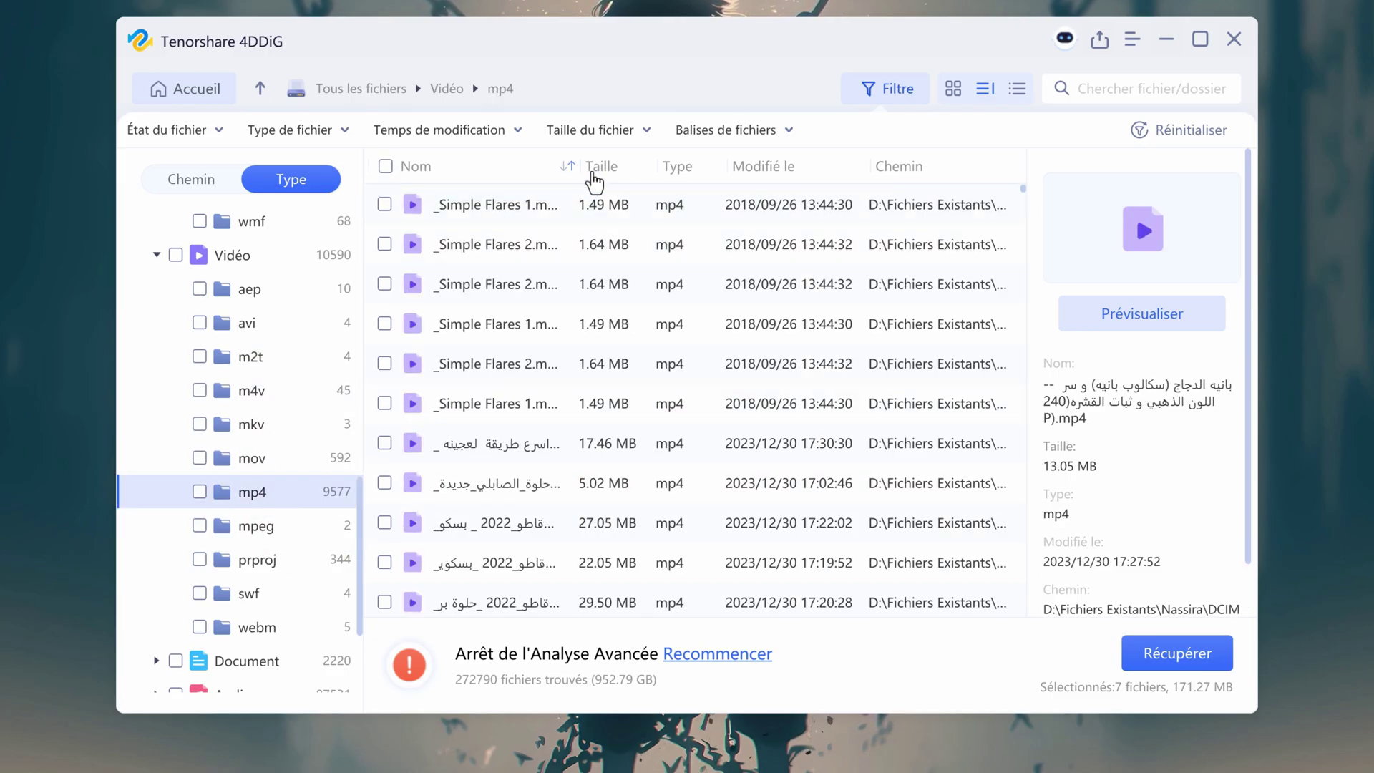
left_click(593, 176)
left_click(589, 163)
Mark the videos DJI_0013.MP4, C2055.MP4, C1767.MP4, C2095.MP4, MVI_8659.MP4 and C1486.MP4 for recovery
scroll(594, 346, "down", 10)
left_click(384, 404)
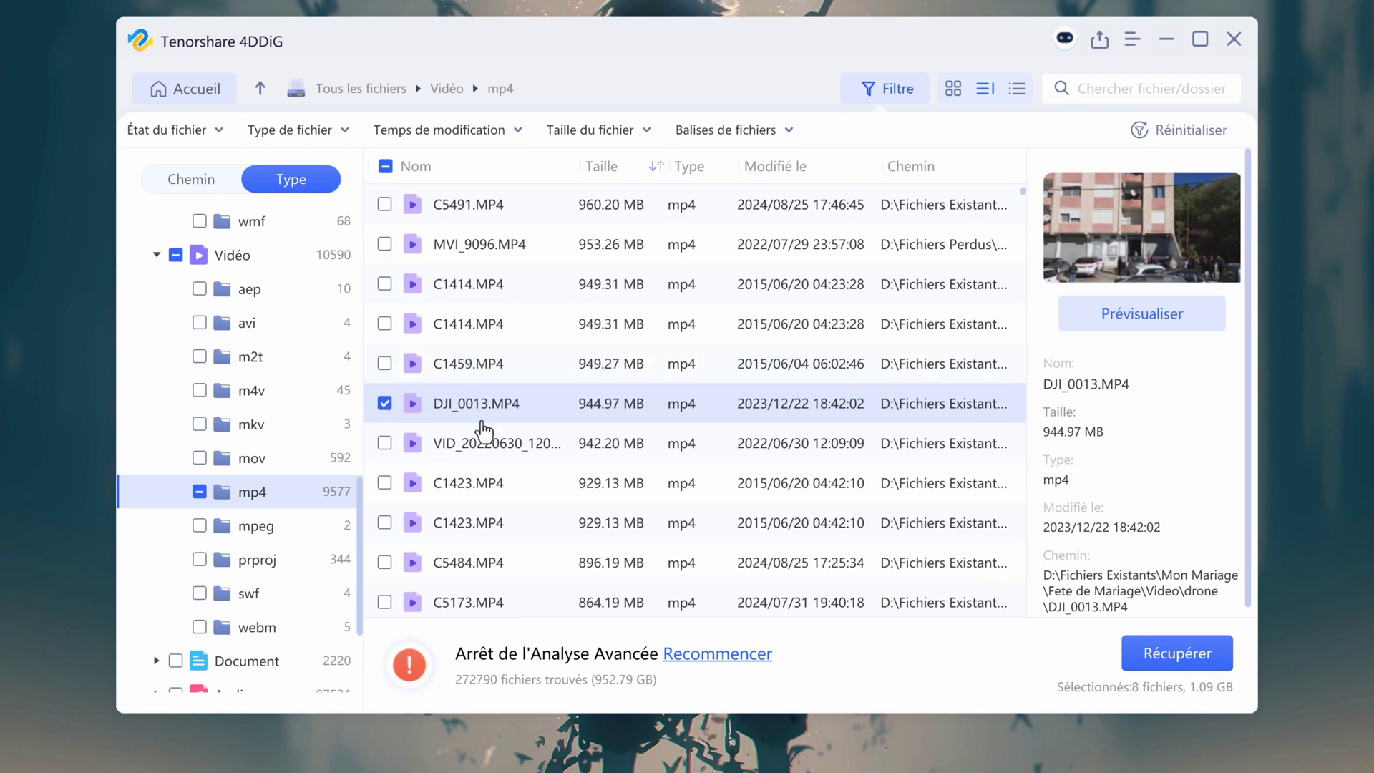
scroll(481, 482, "down", 15)
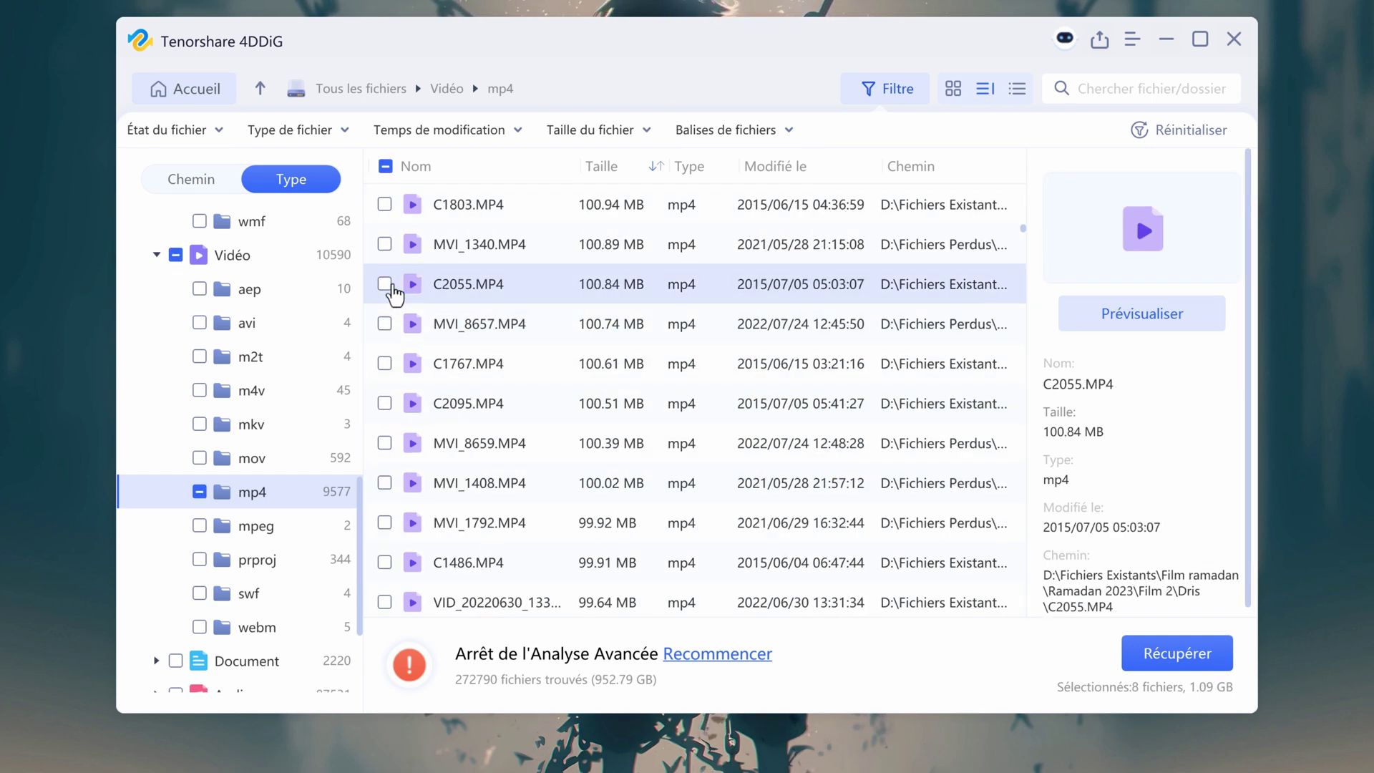
left_click(385, 285)
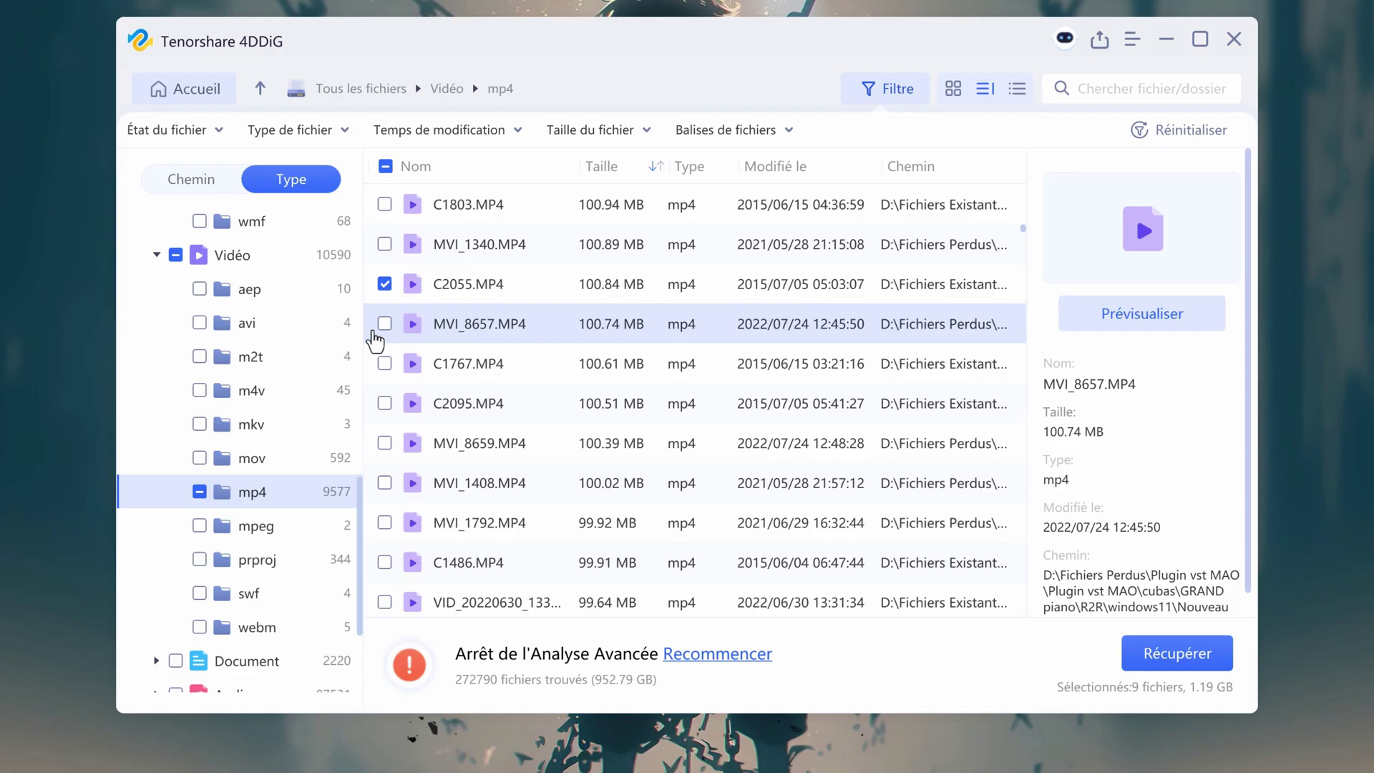
left_click(385, 364)
left_click(385, 403)
left_click(384, 443)
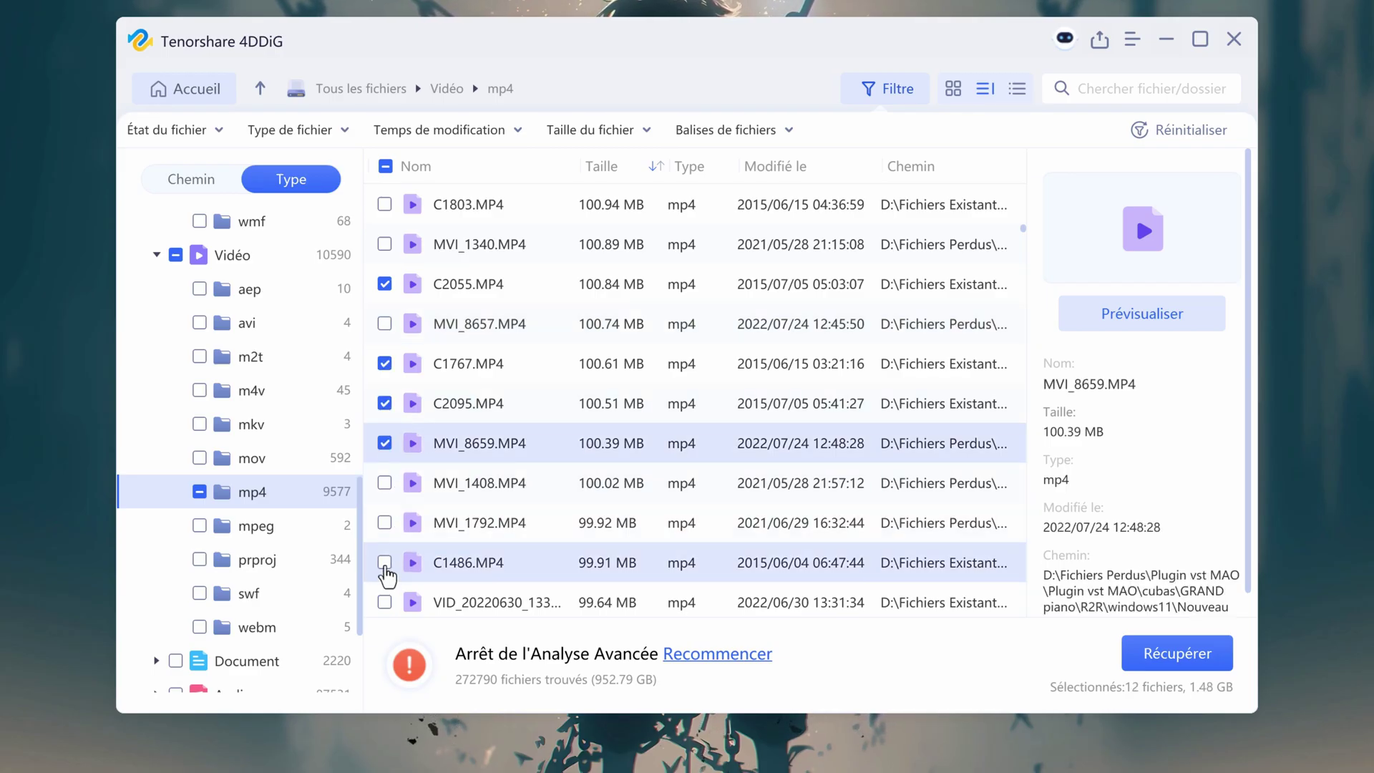
left_click(384, 562)
scroll(260, 491, "down", 3)
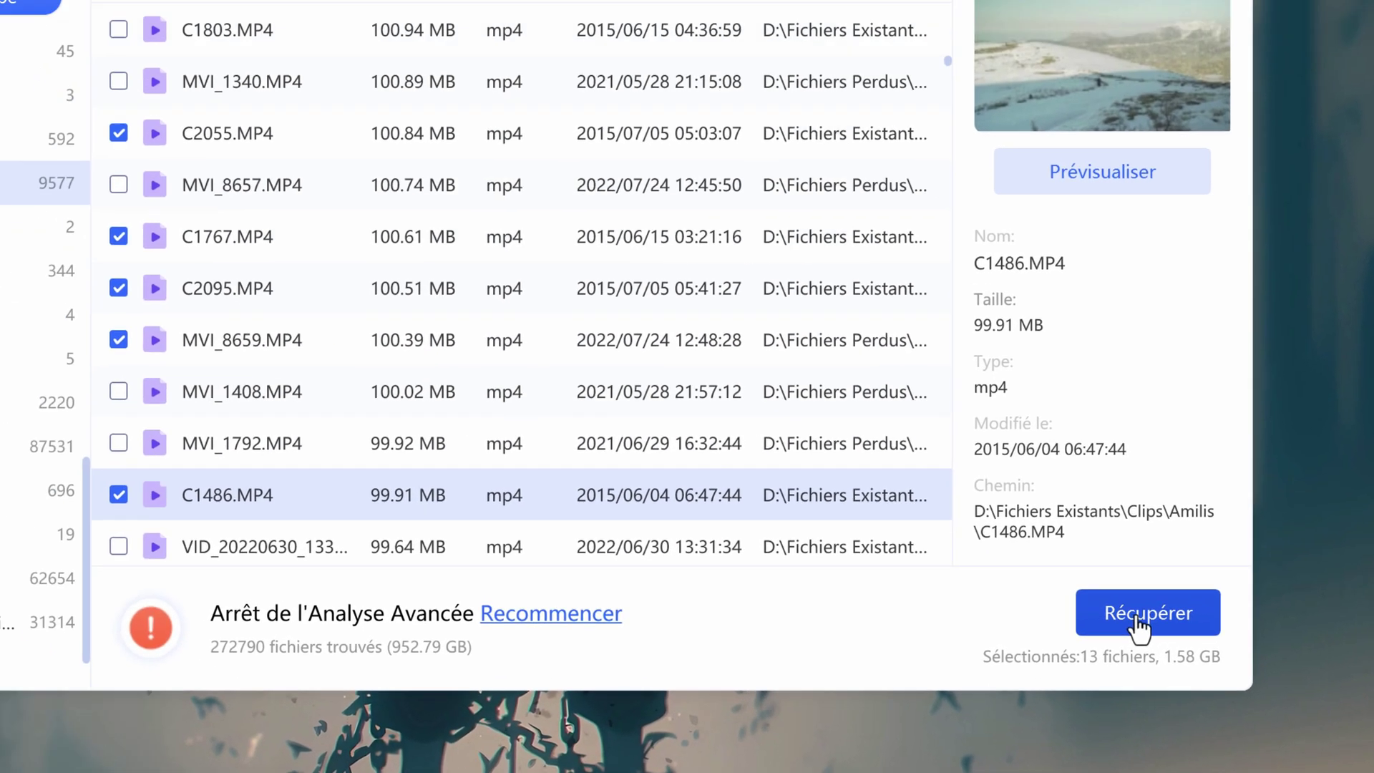
Recover the marked files to the drive Nouveau nom (J:), choosing recovery only without repairing corrupted files
left_click(1138, 596)
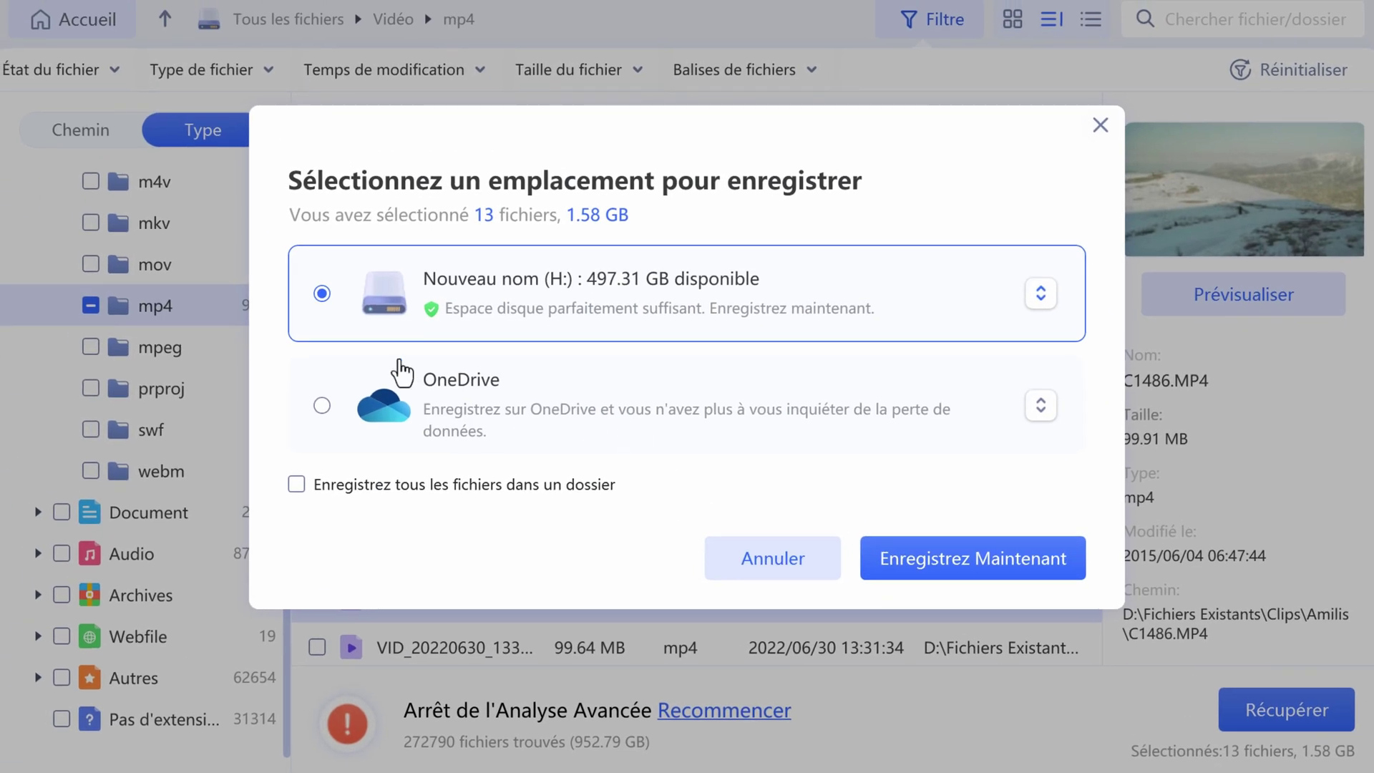
left_click(1041, 293)
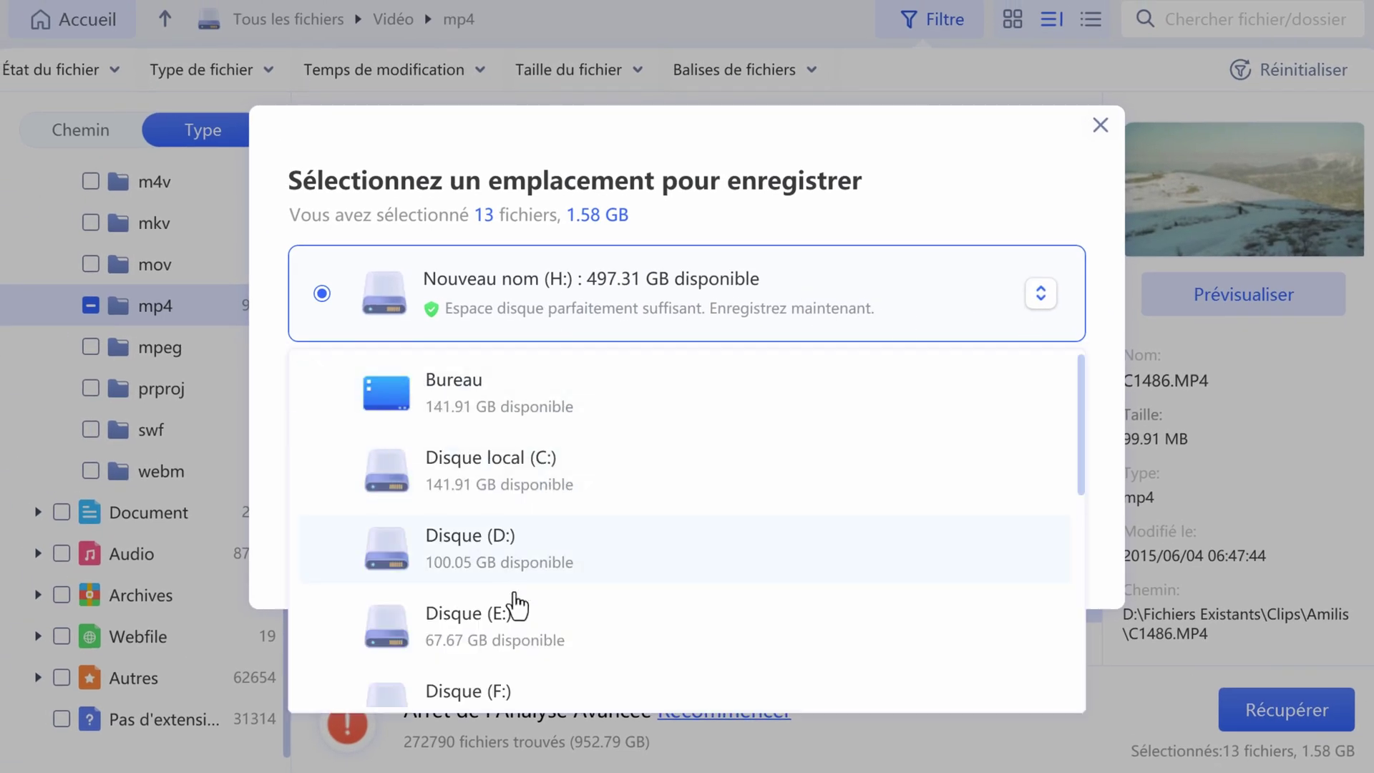
scroll(520, 633, "down", 3)
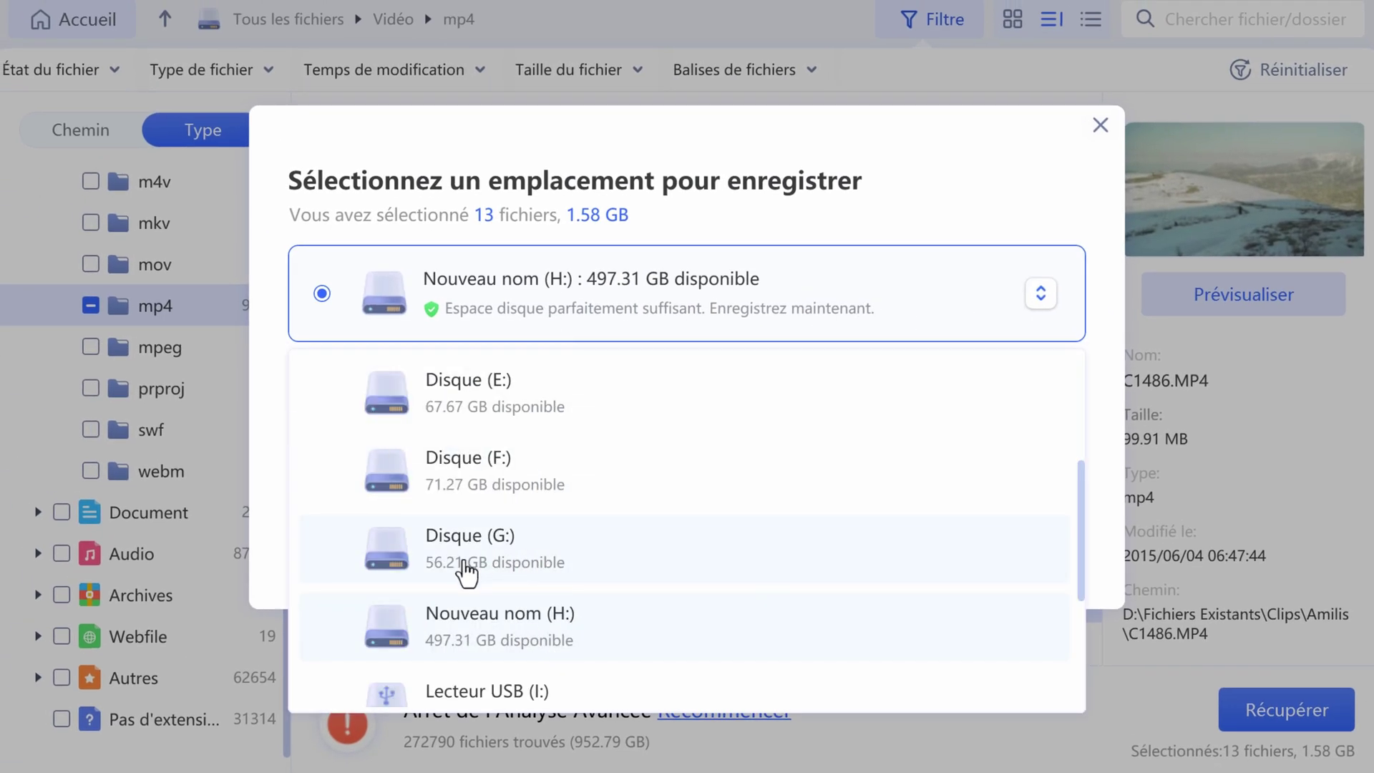
left_click(472, 625)
left_click(923, 559)
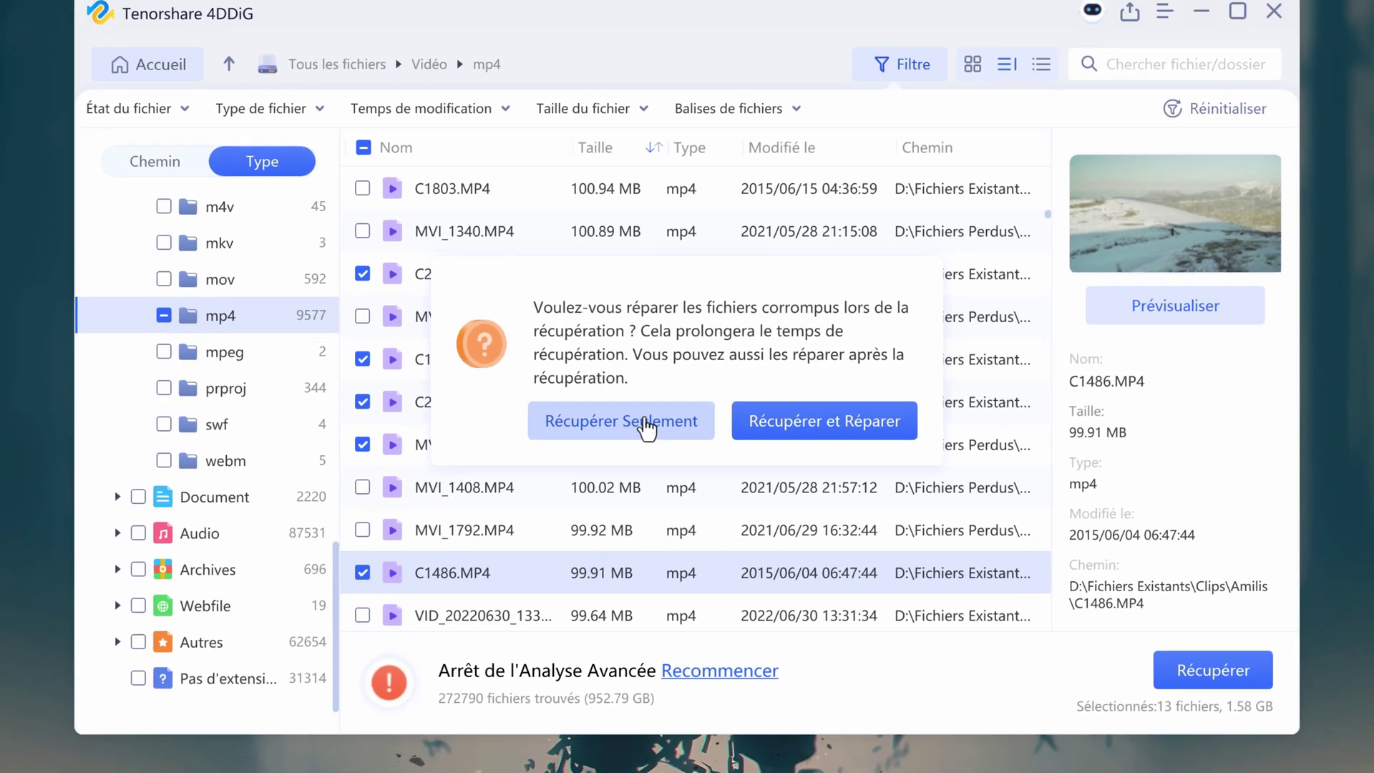
left_click(708, 430)
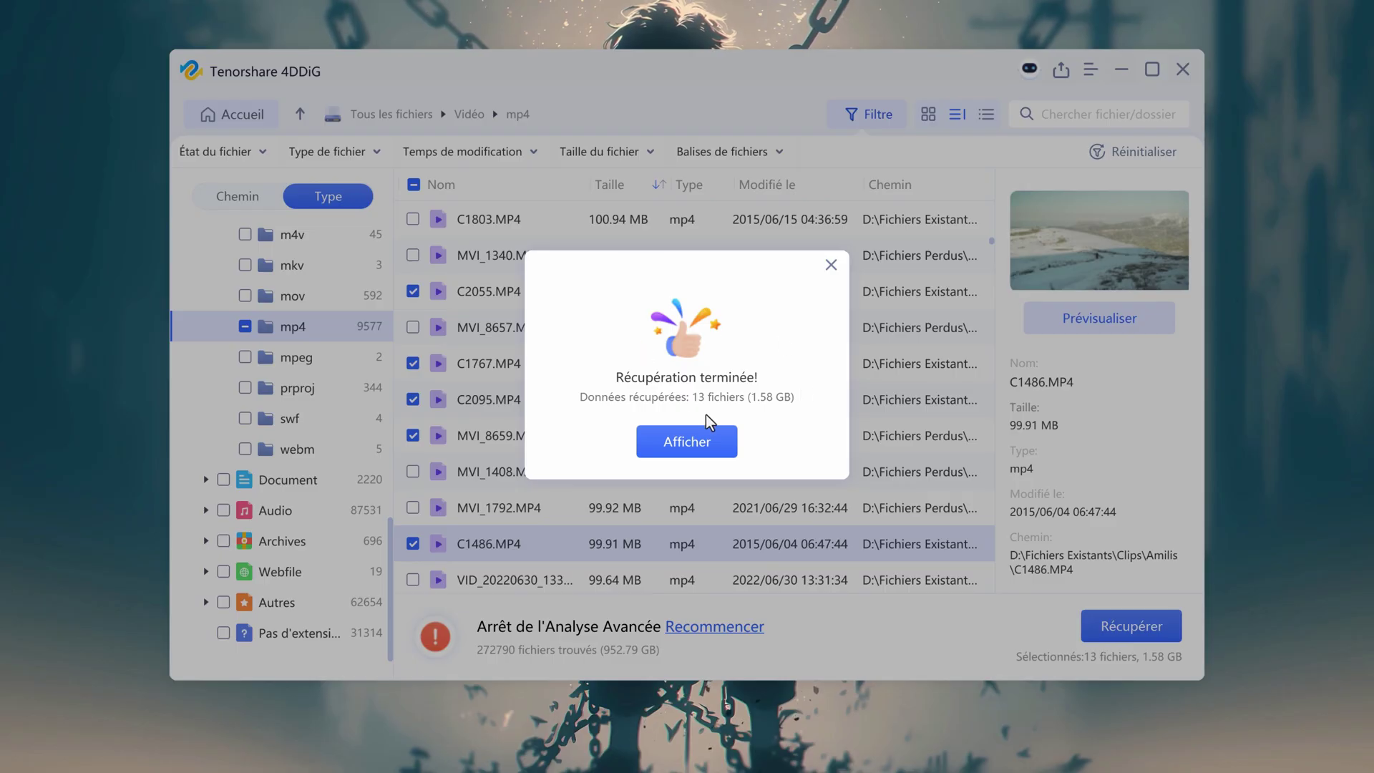
Show the recovered files in File Explorer and view the jpg photo 041A4517.JPG up close
left_click(687, 441)
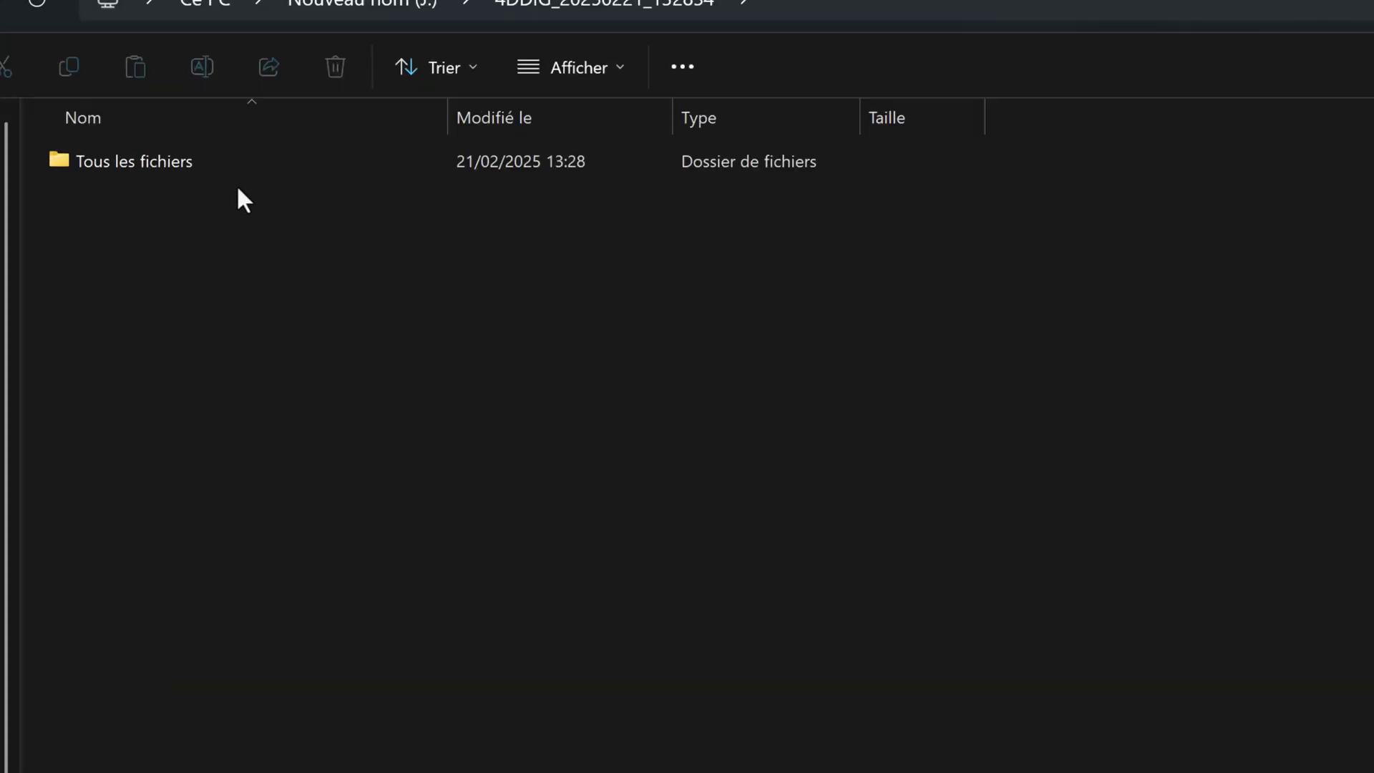
double_click(193, 162)
double_click(194, 161)
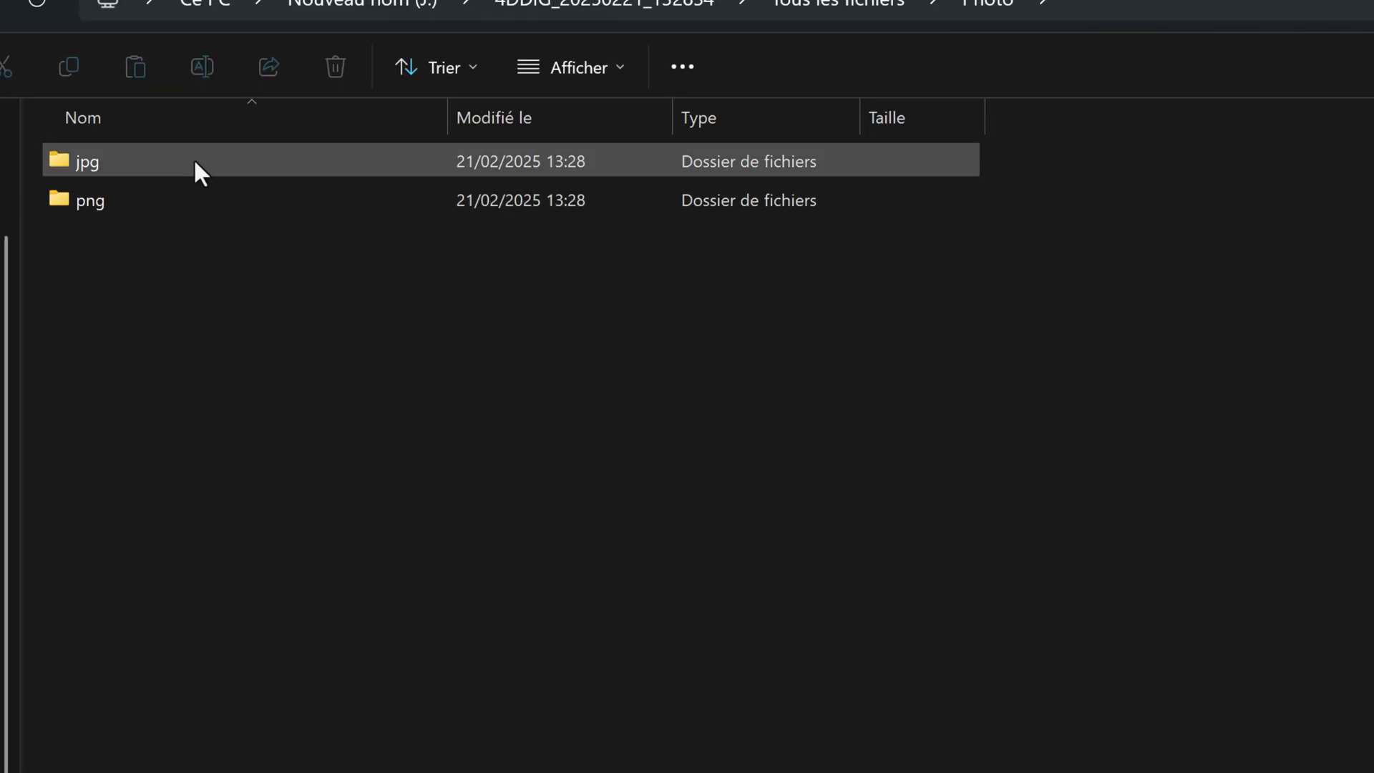
double_click(133, 169)
double_click(137, 179)
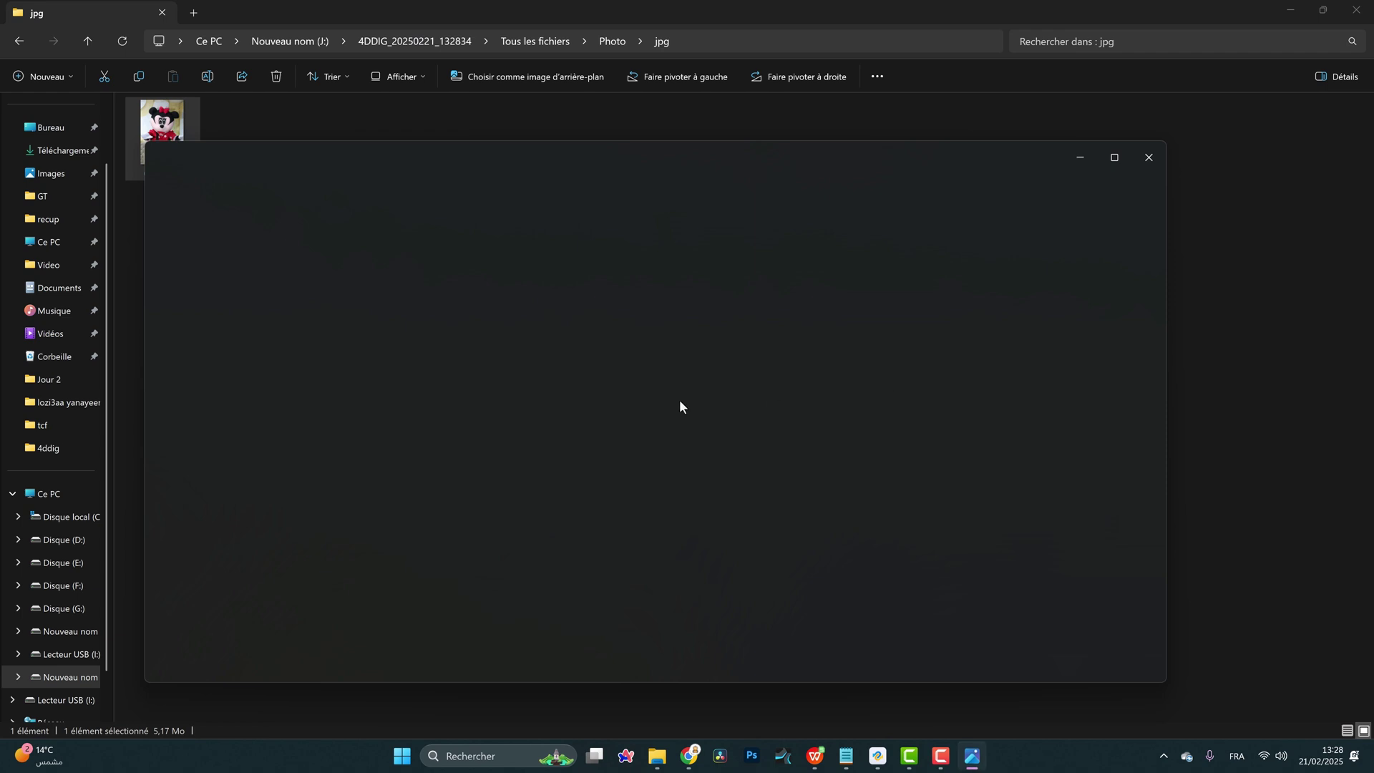
scroll(666, 373, "up", 6)
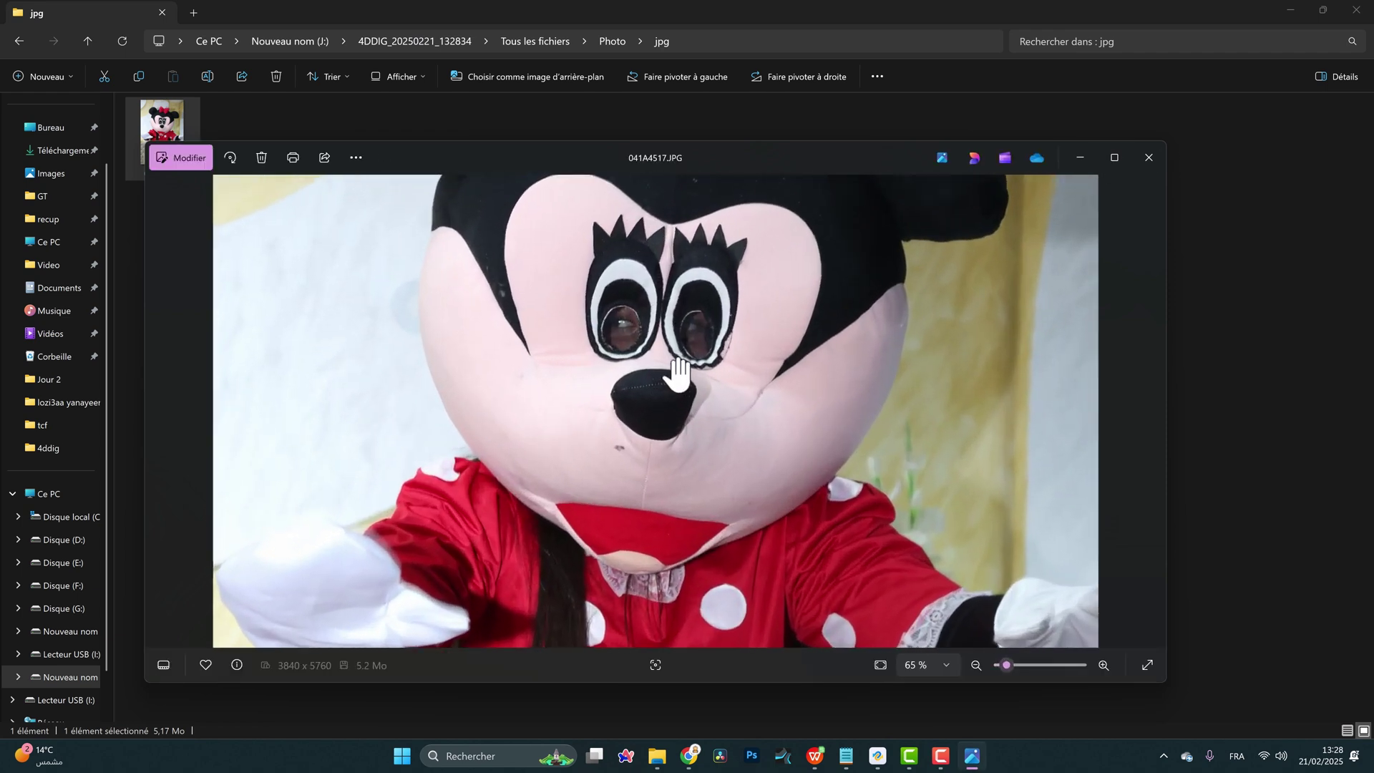
left_click(1150, 158)
Open voiture.png from the recovered png folder and examine it enlarged in a maximized viewer
left_click(612, 41)
double_click(186, 145)
left_click(580, 138)
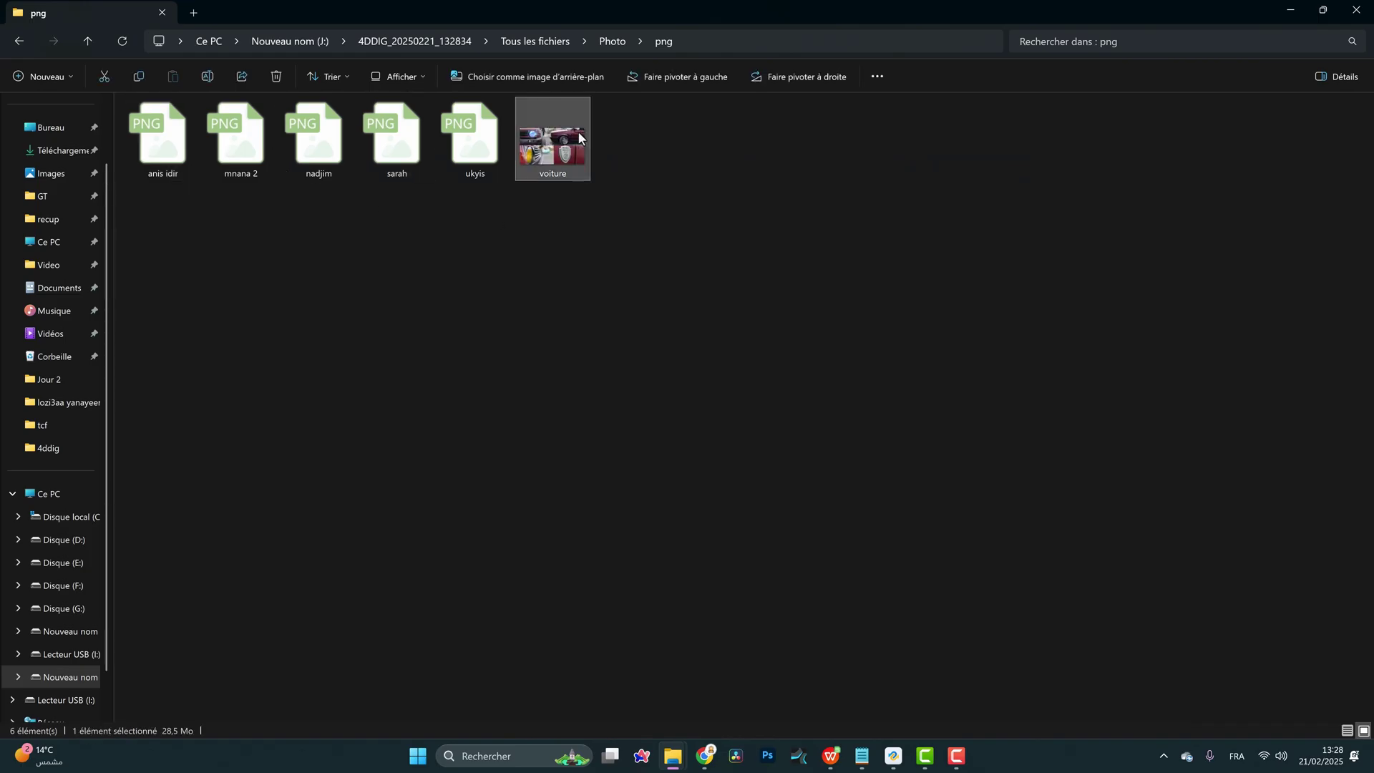
key("Return")
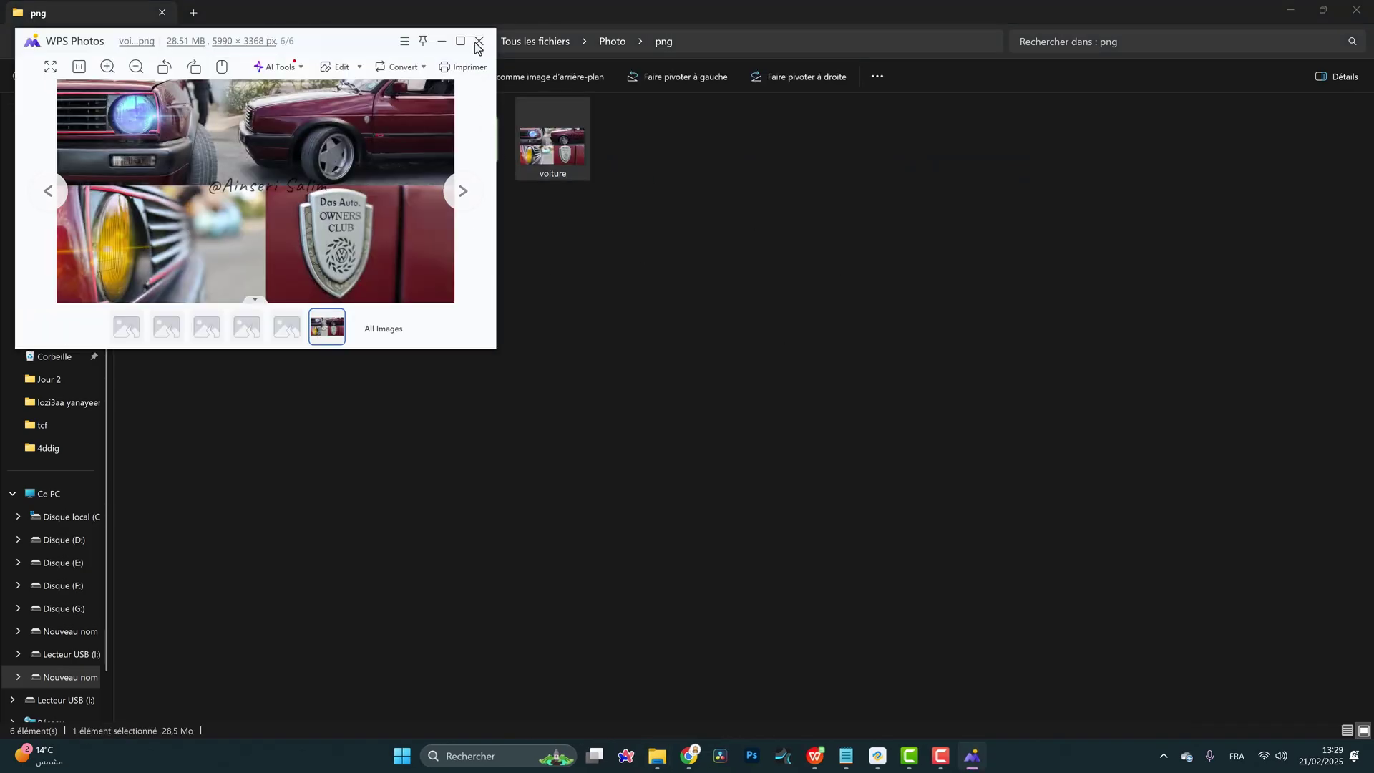
left_click(461, 42)
scroll(895, 325, "up", 2)
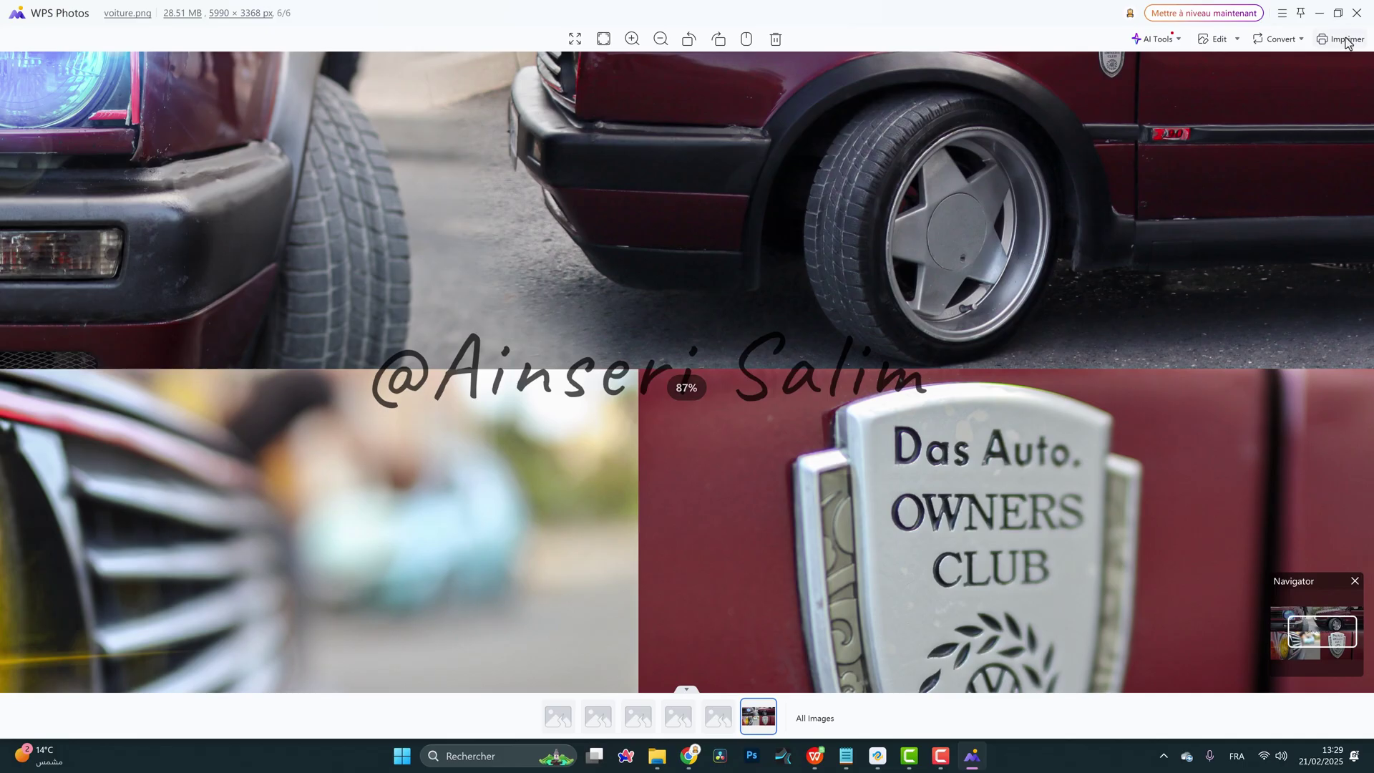
left_click(1360, 13)
Play the recovered mp4 videos one after another, starting with C1486.MP4 and C1767.MP4
left_click(548, 42)
double_click(257, 143)
double_click(194, 126)
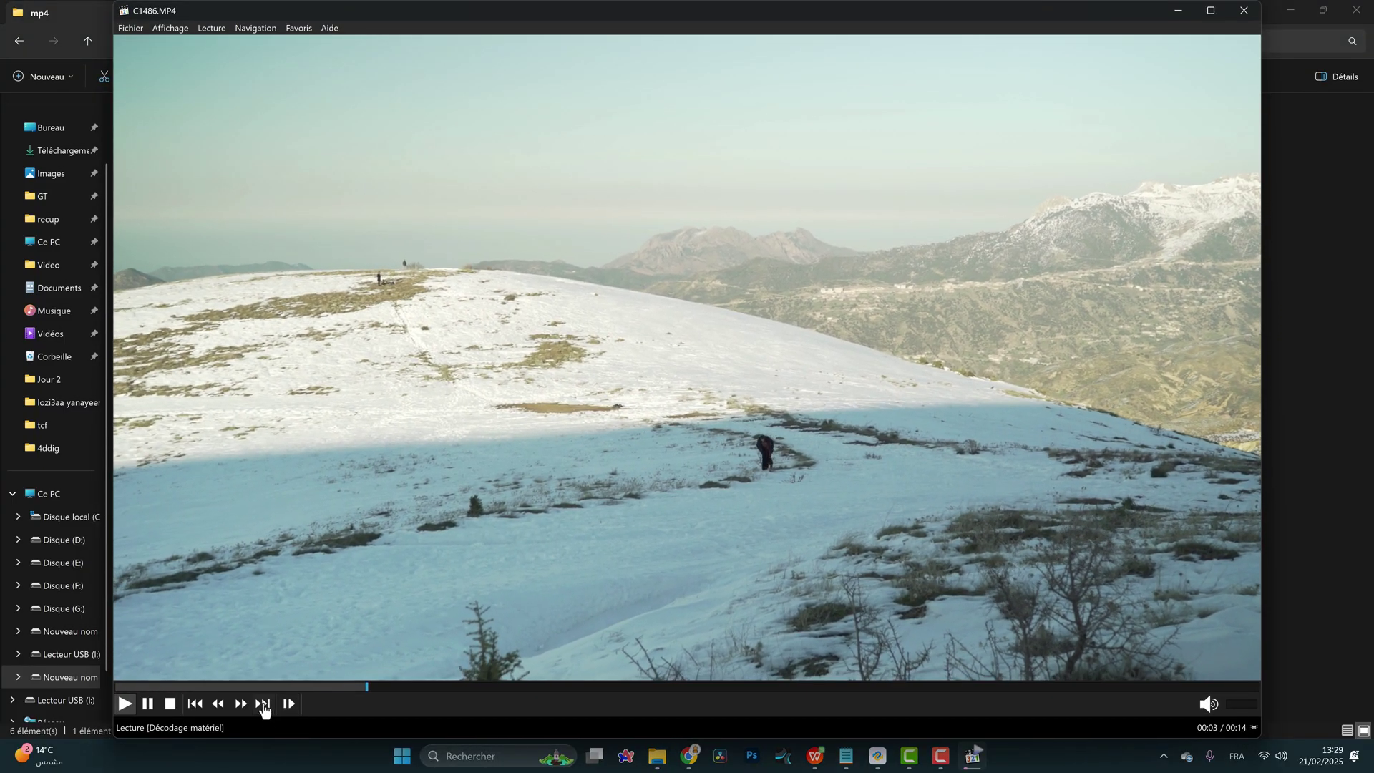
left_click(262, 704)
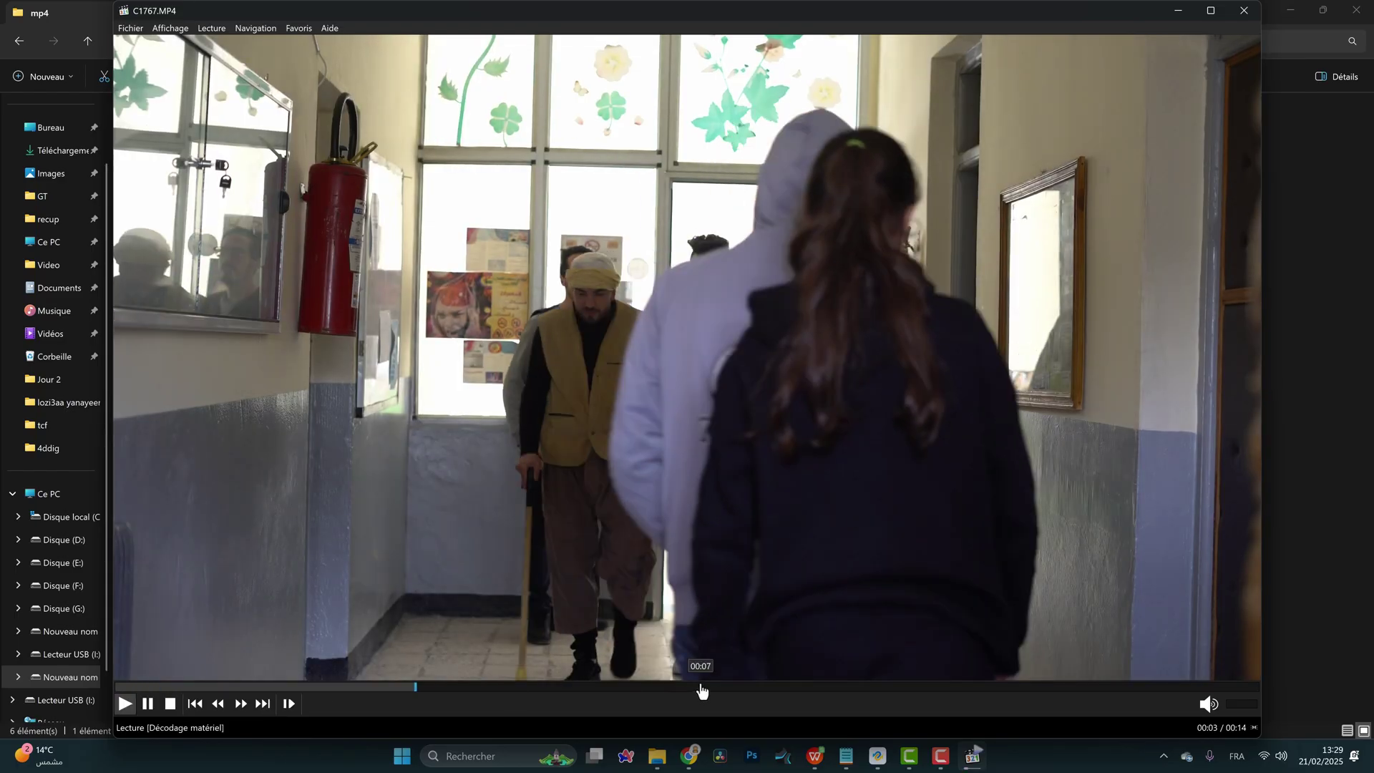
left_click(262, 704)
left_click(632, 685)
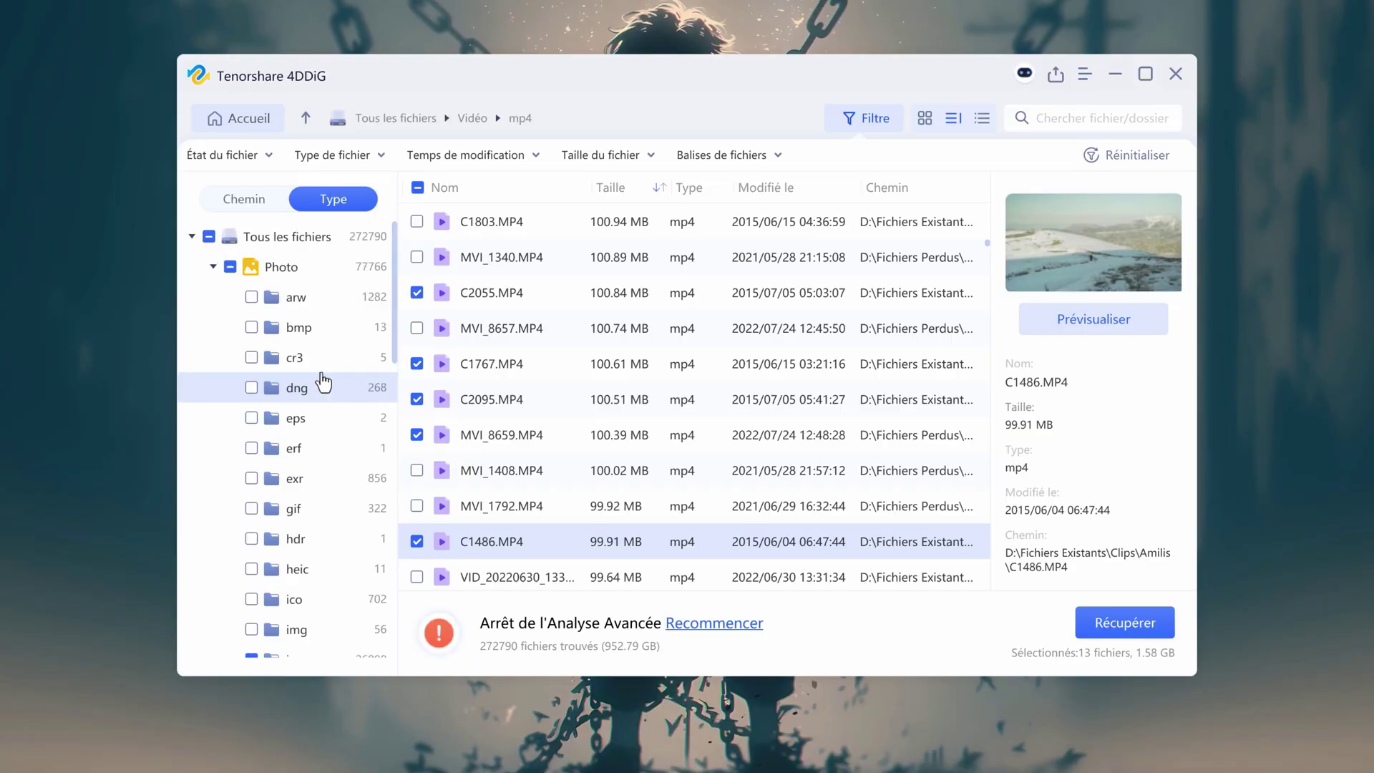
Return to 4DDiG, collapse the Photo and Vidéo categories and look through the other file categories
left_click(215, 267)
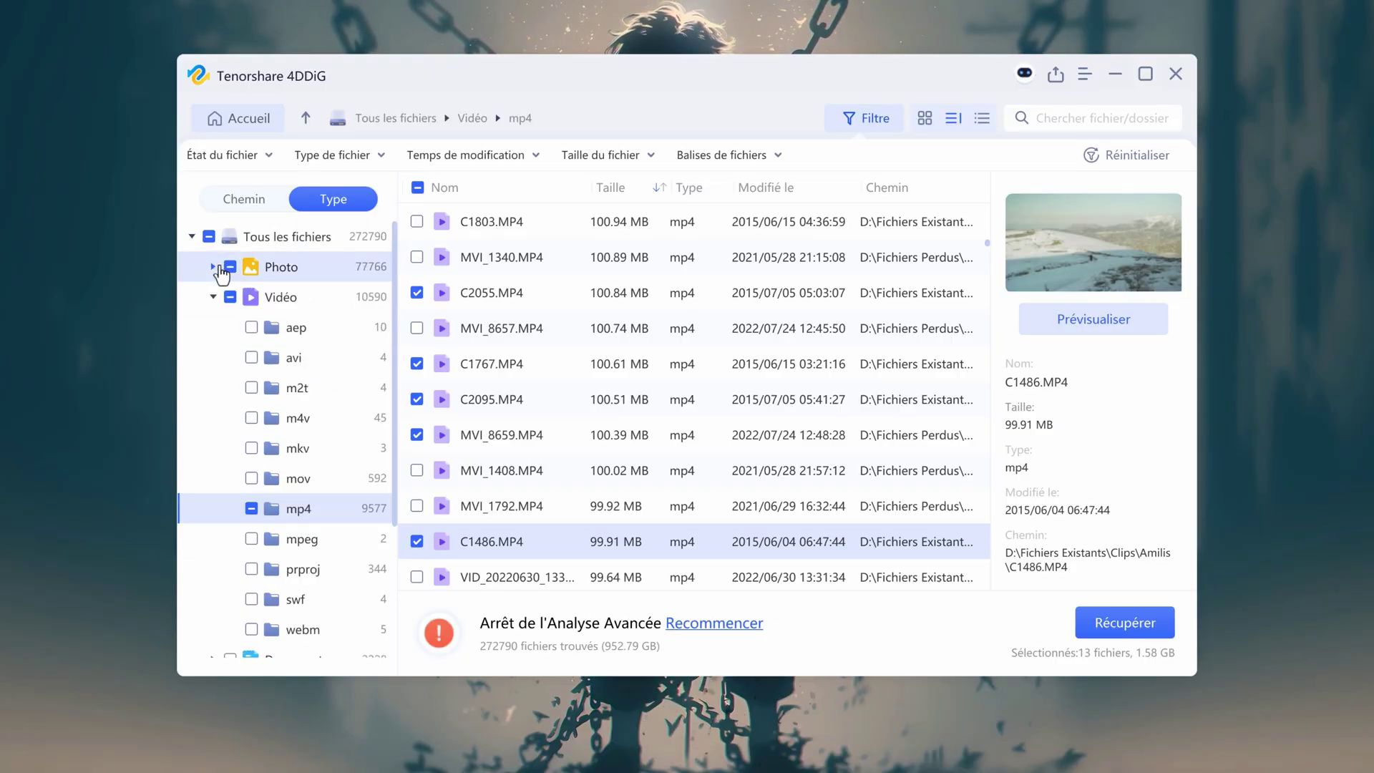
left_click(214, 297)
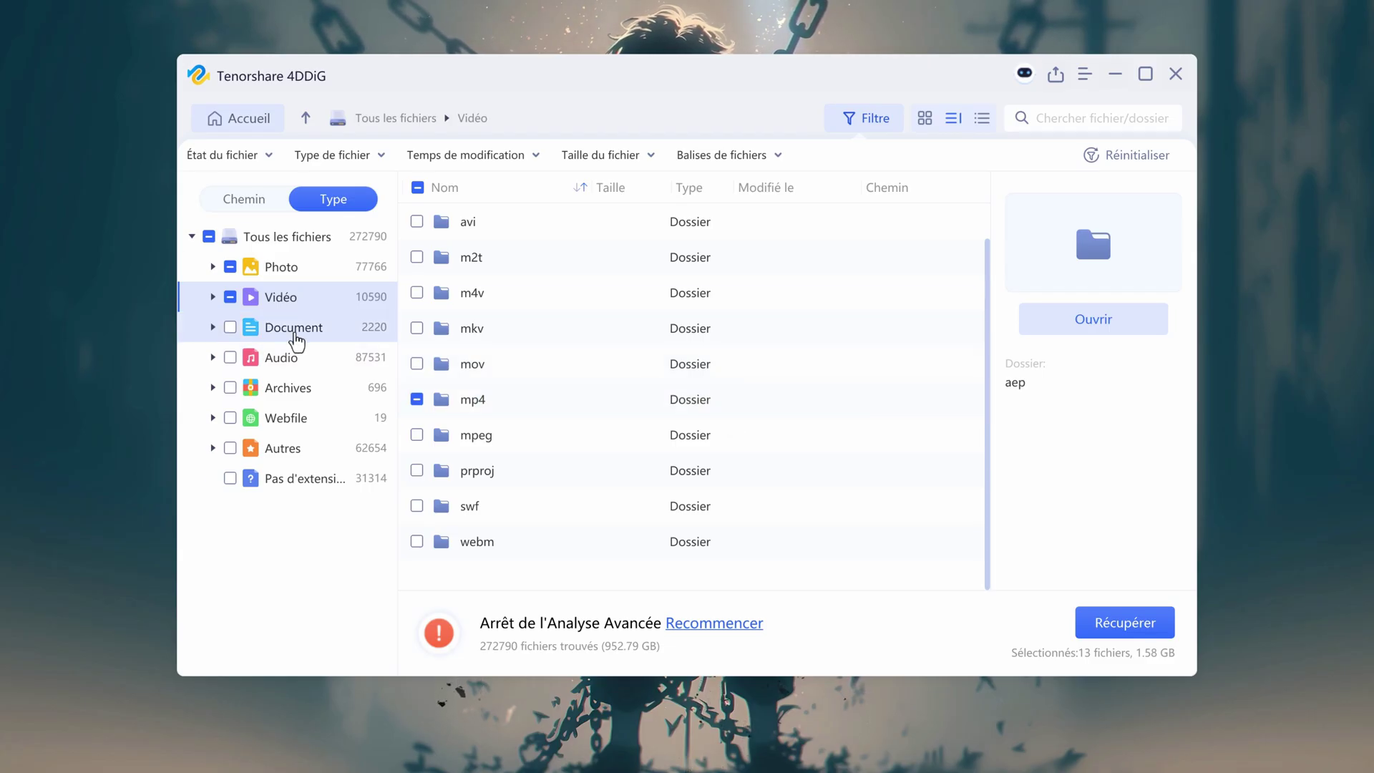
left_click(288, 358)
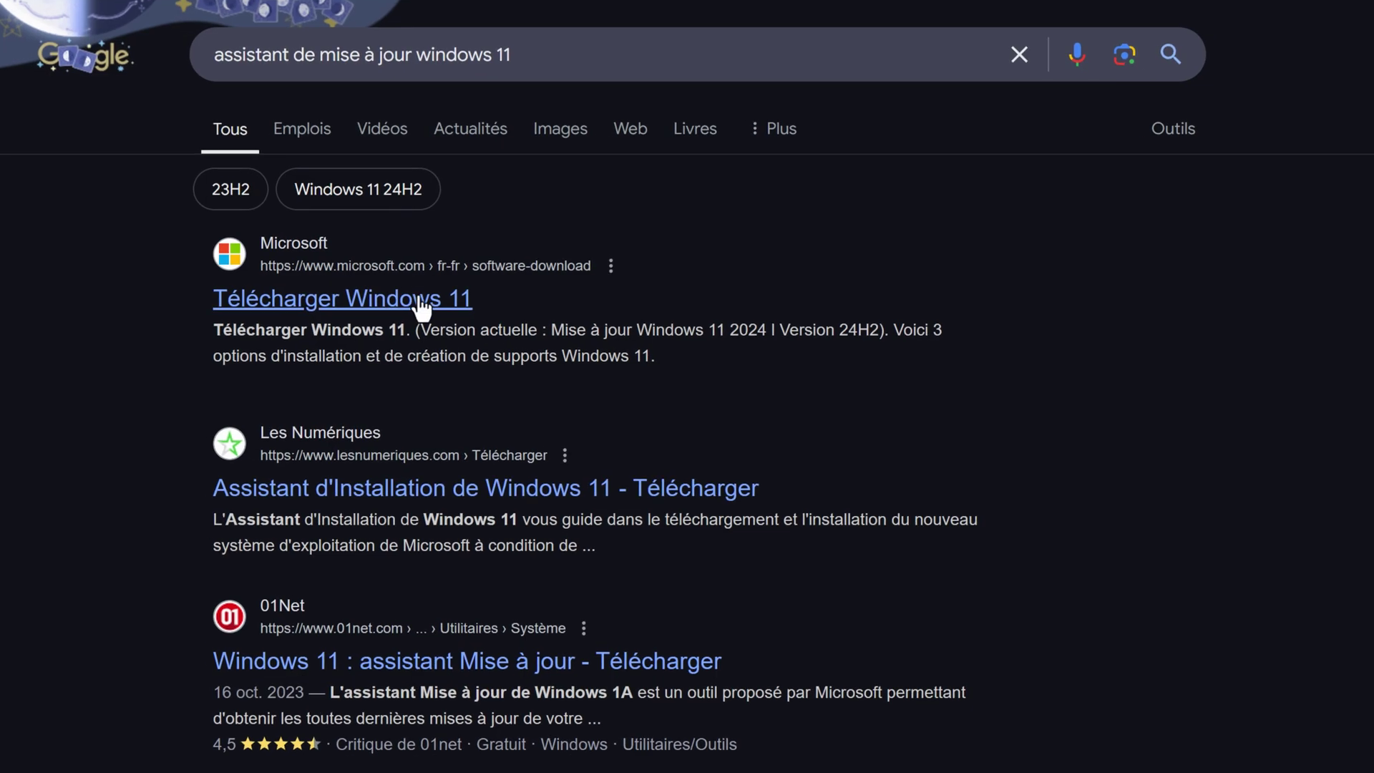
Download the Windows 11 Installation Assistant from Microsoft's Télécharger Windows 11 page in the browser
left_click(422, 308)
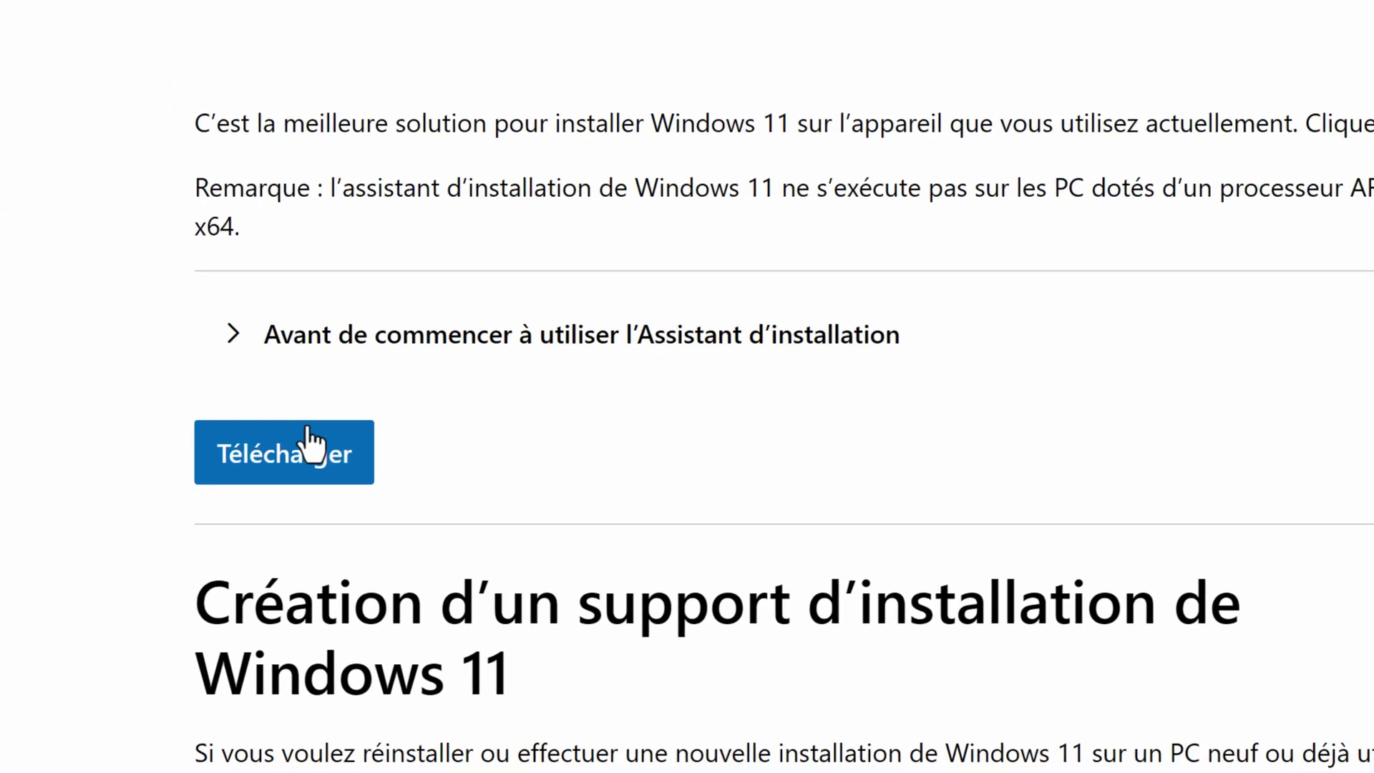
left_click(218, 566)
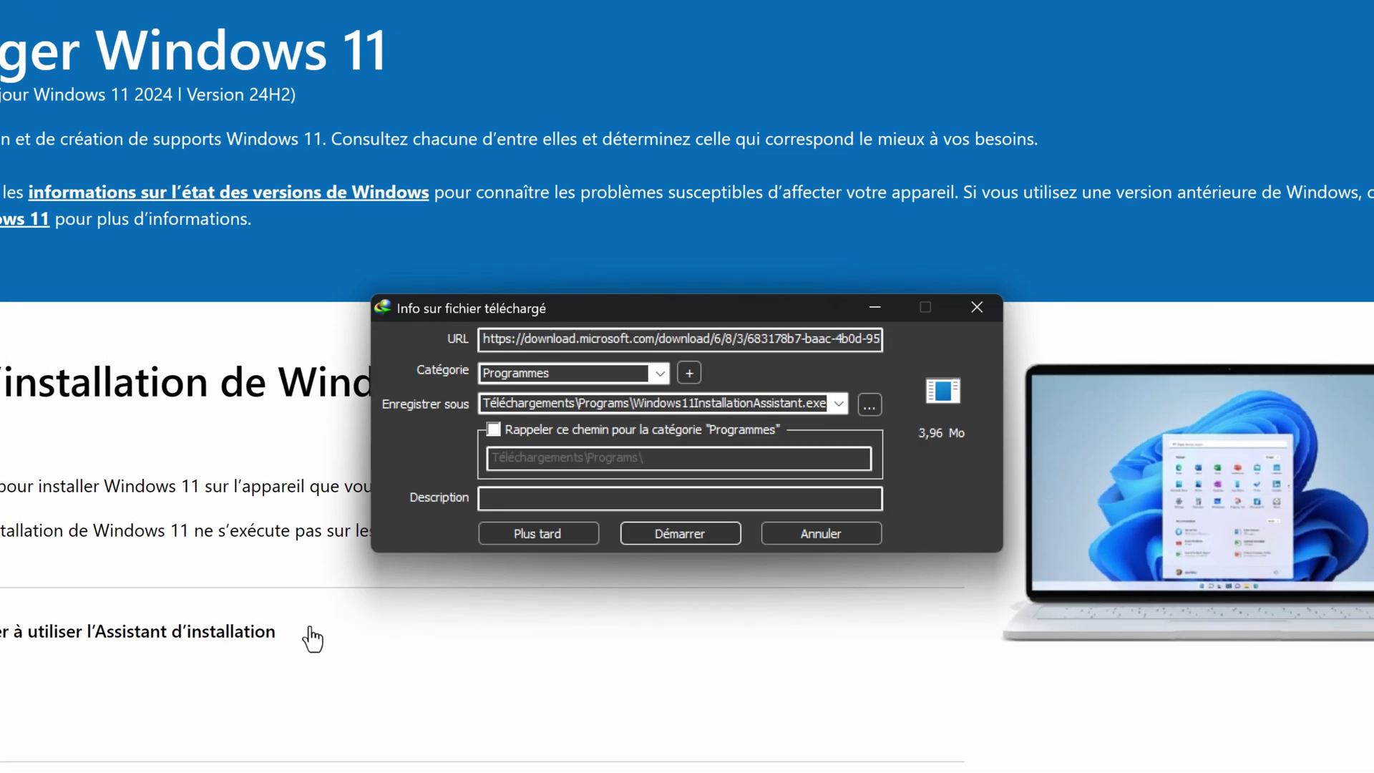
left_click(648, 533)
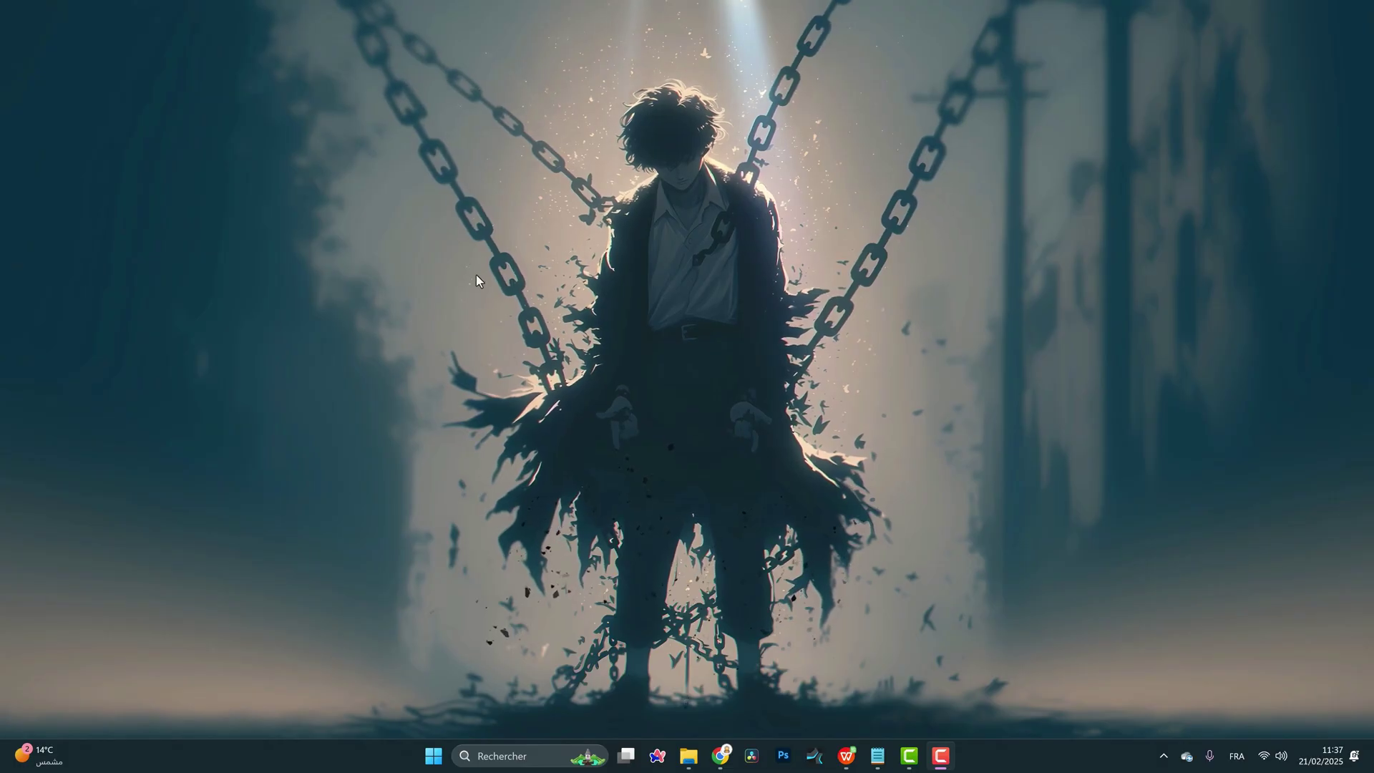
On Microsoft's Télécharger Windows 11 page in the browser, request the disk image Windows 11 (ISO édition multiple pour les appareils x64)
left_click(720, 756)
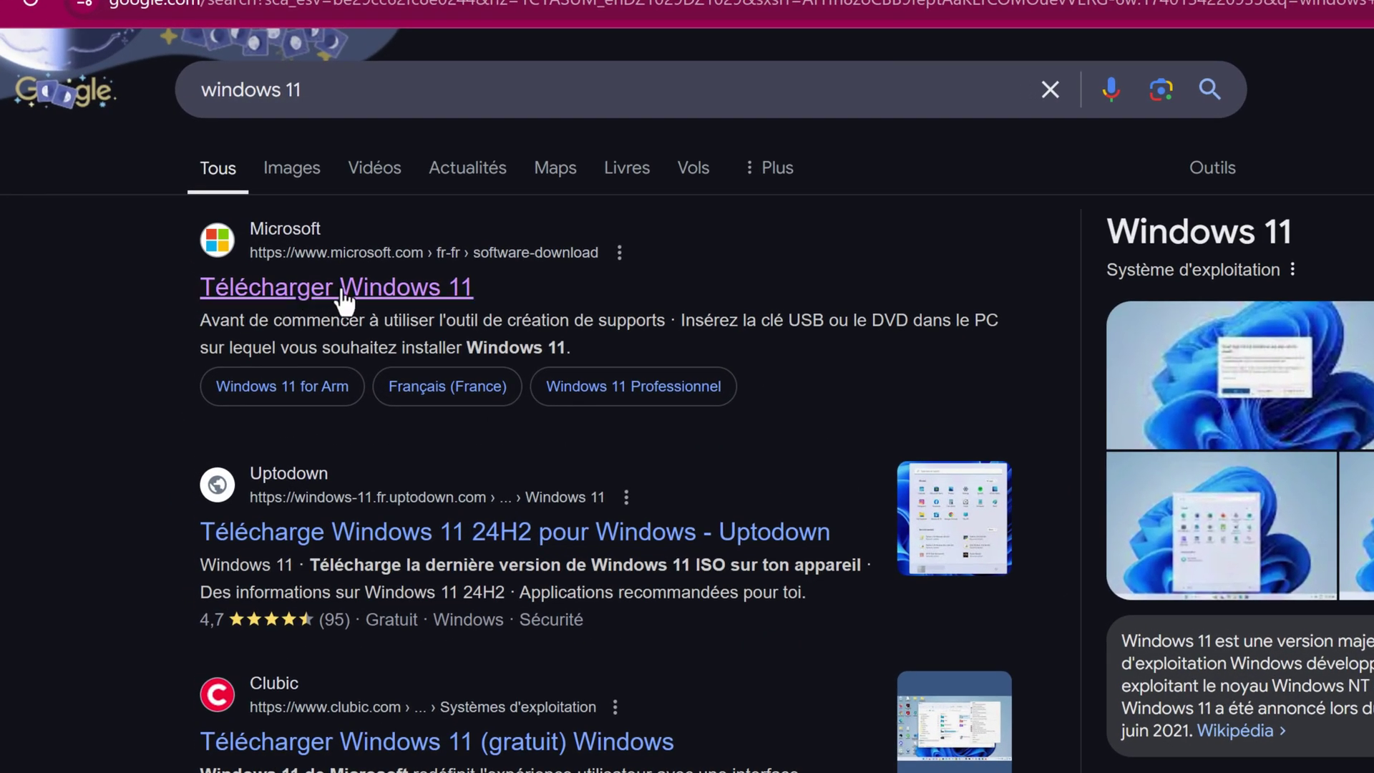
left_click(343, 293)
scroll(475, 390, "down", 4)
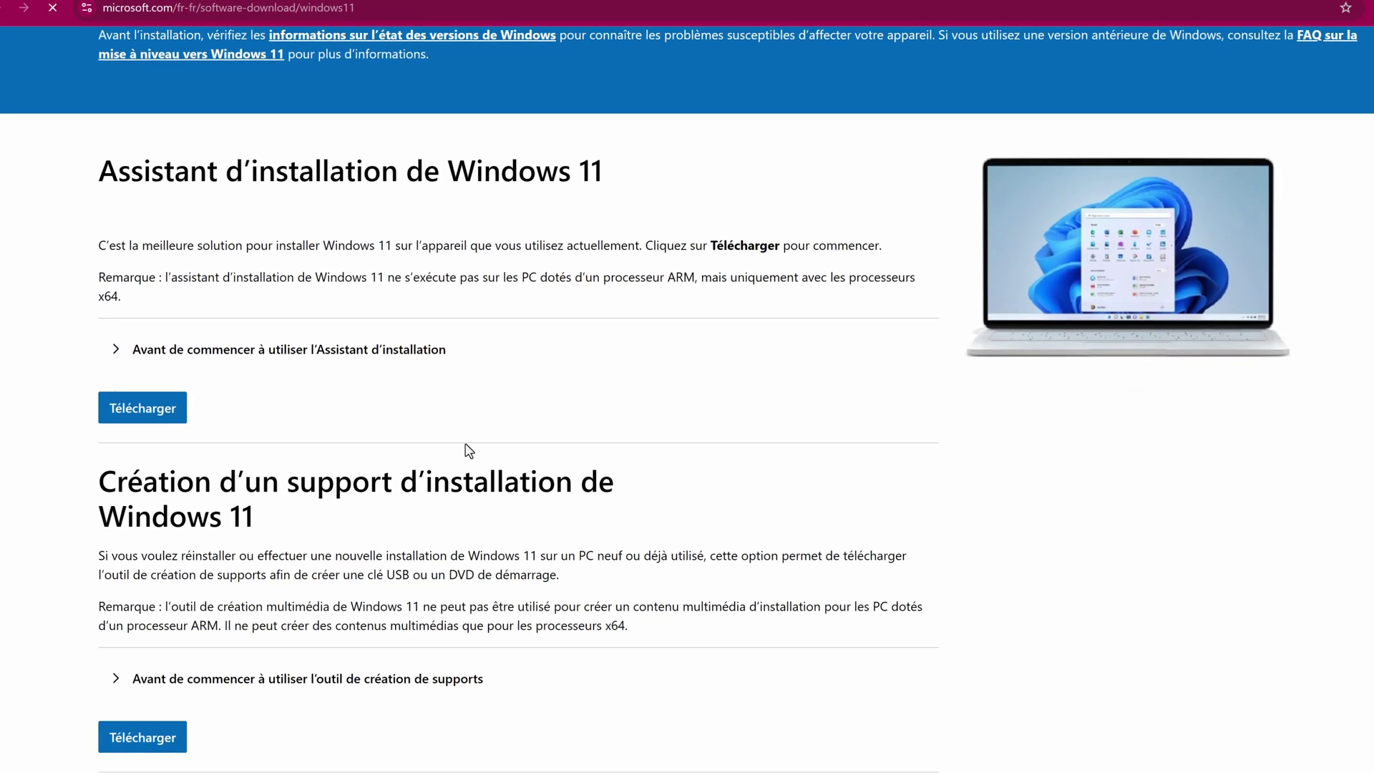
scroll(146, 555, "down", 6)
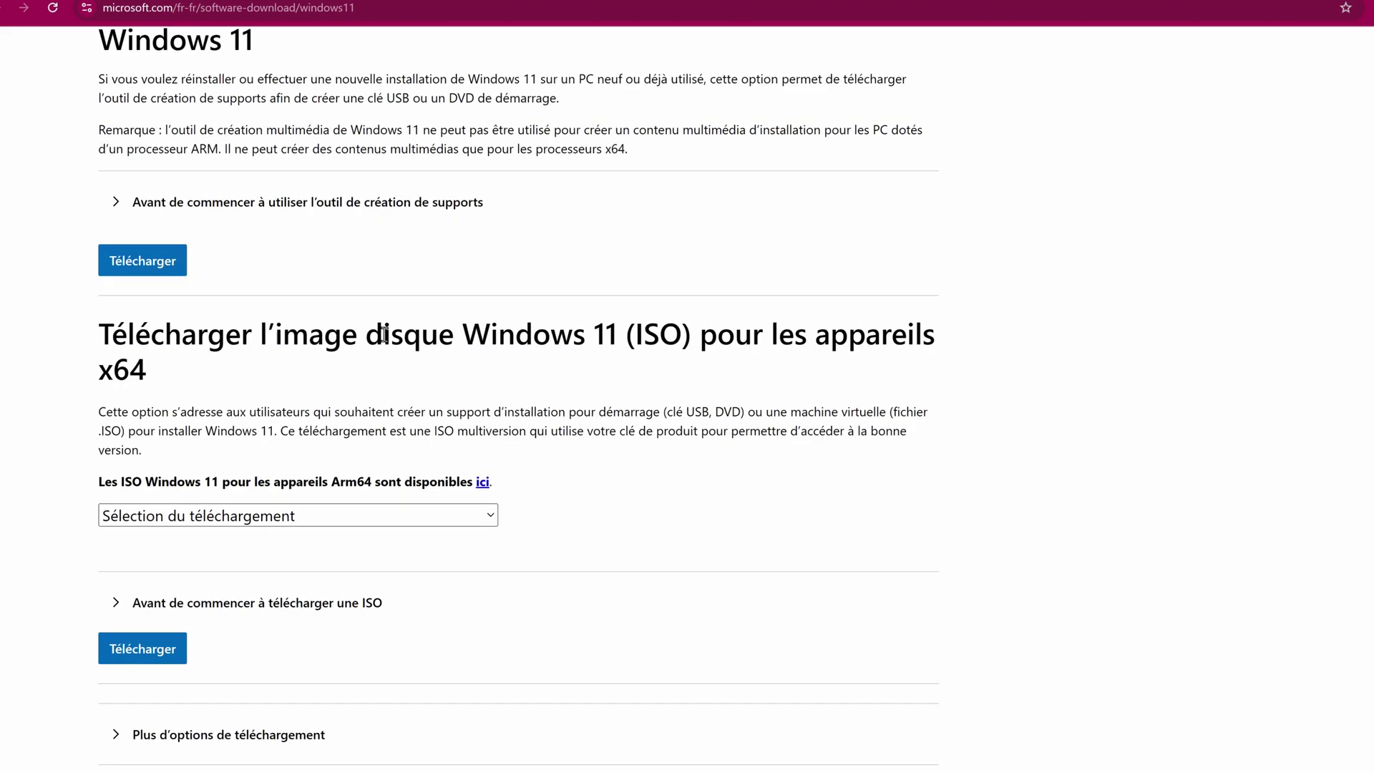
left_click(202, 518)
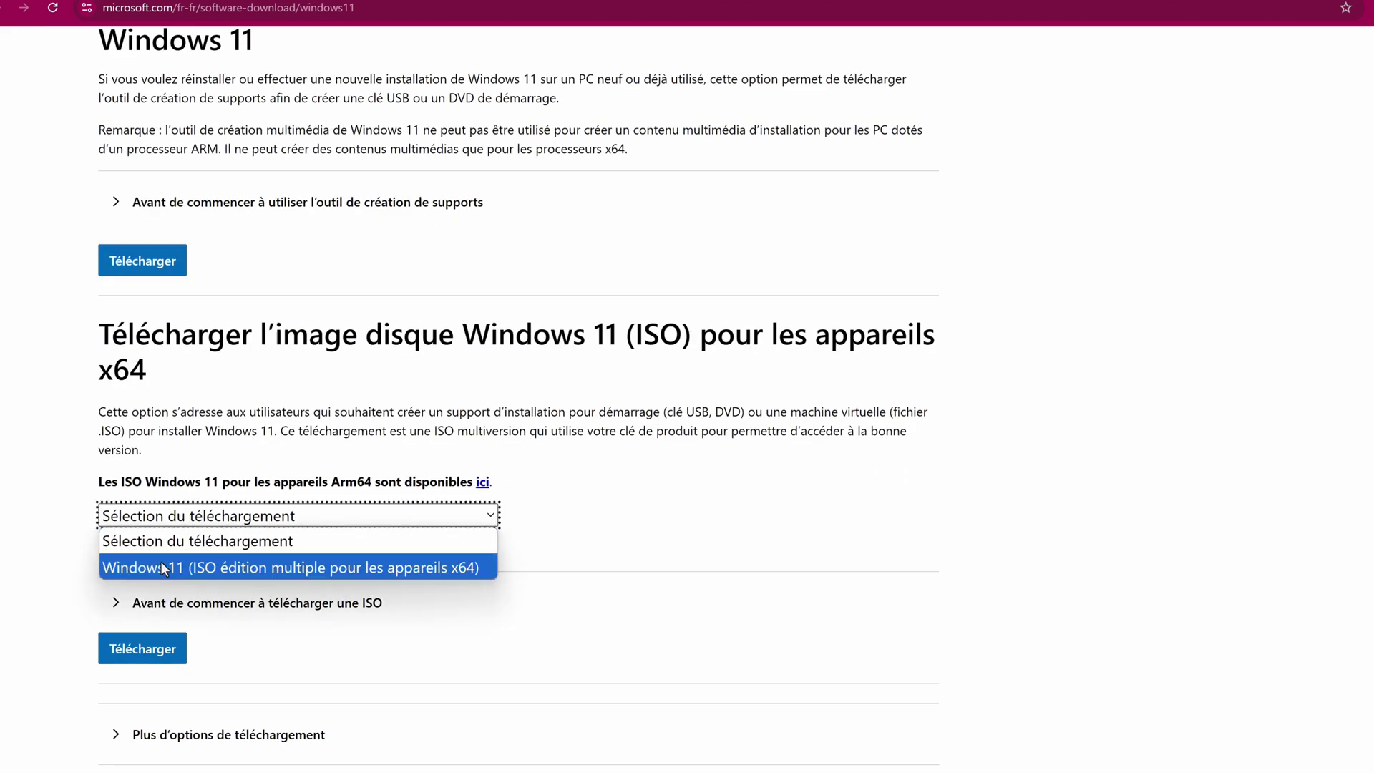
left_click(307, 567)
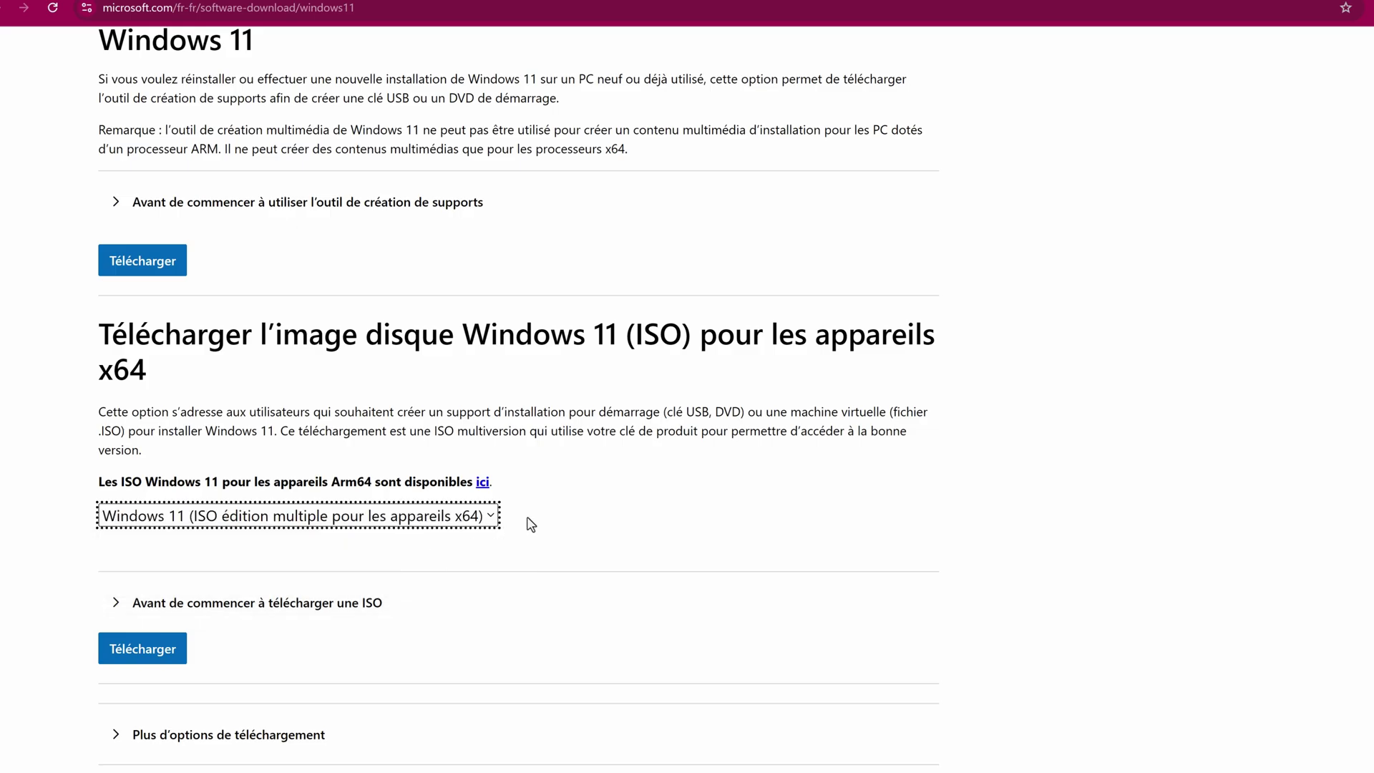
scroll(372, 526, "down", 1)
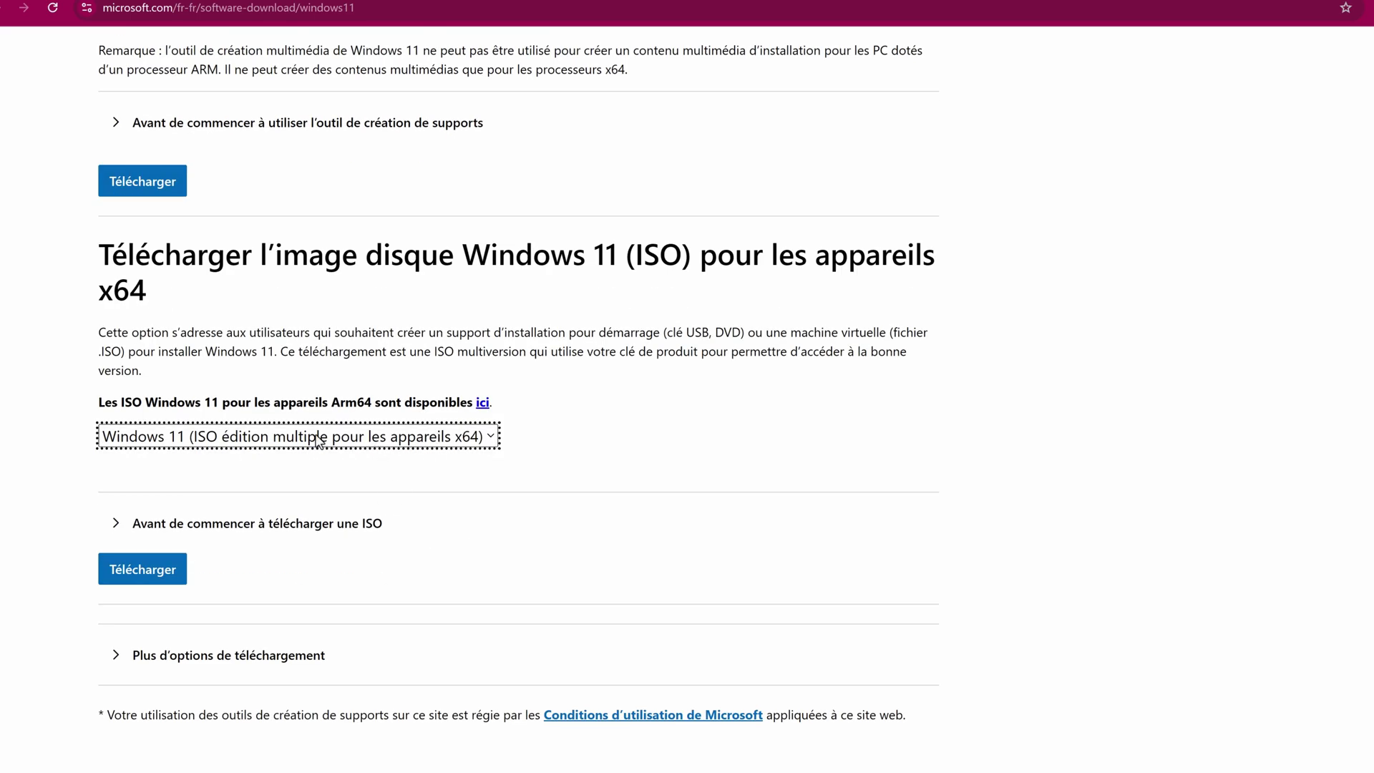
left_click(124, 542)
scroll(202, 544, "down", 1)
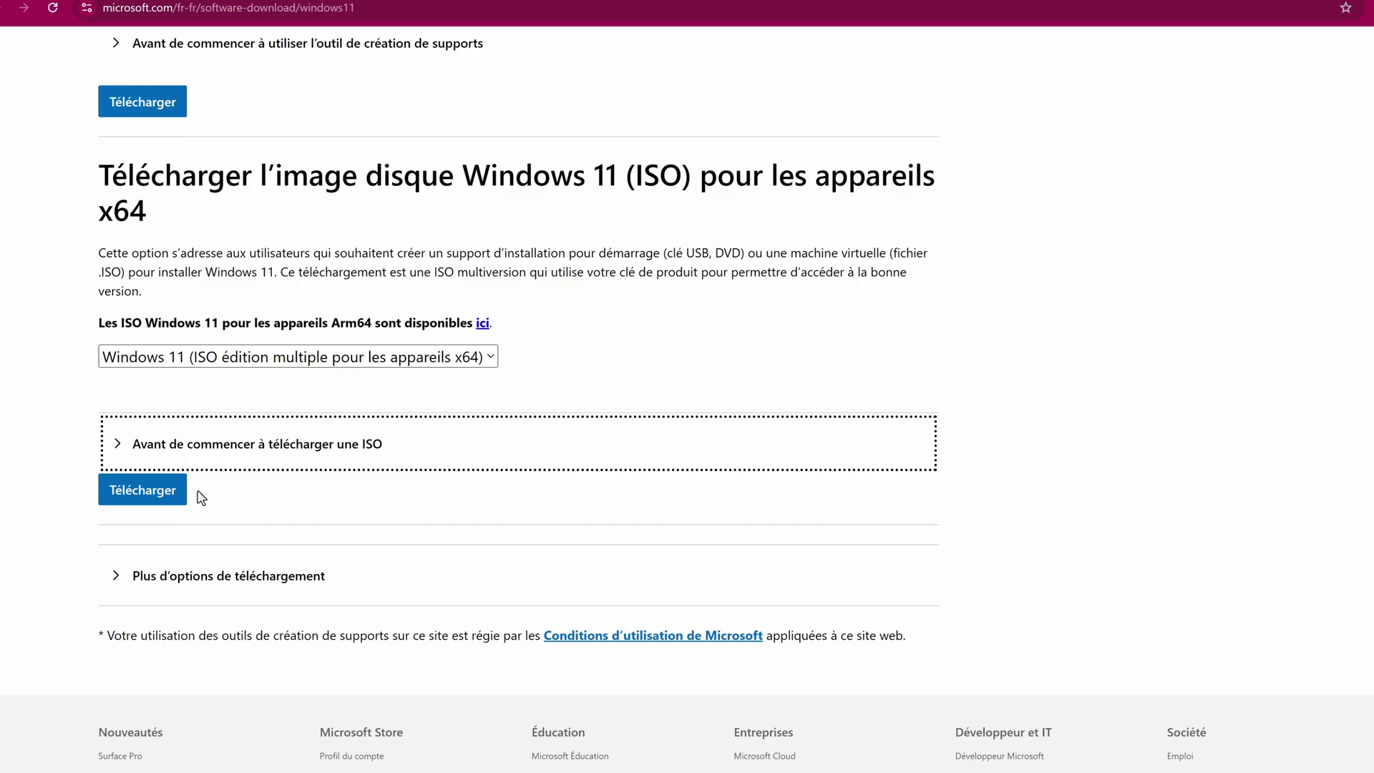
left_click(150, 491)
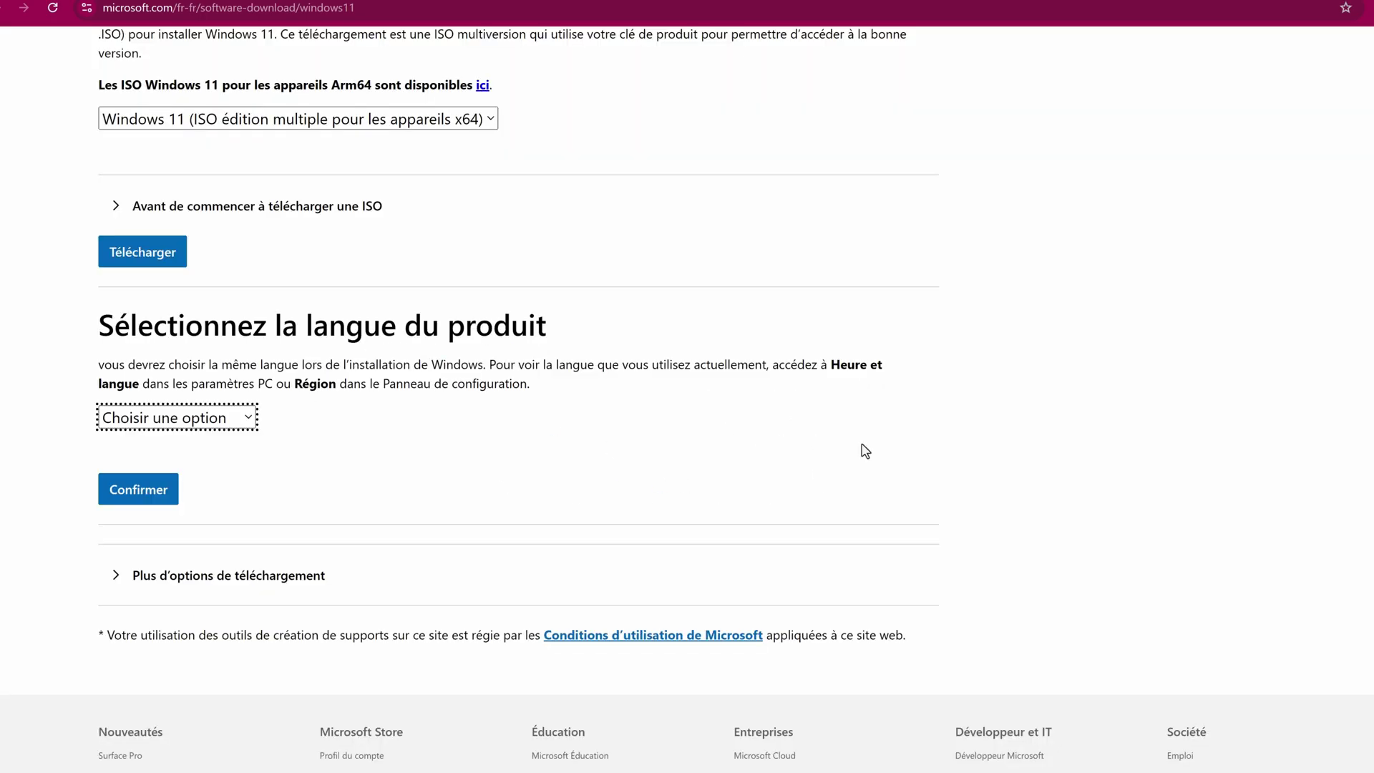
Confirm Français as the product language and start the 64-bit Windows 11 ISO download
left_click(193, 421)
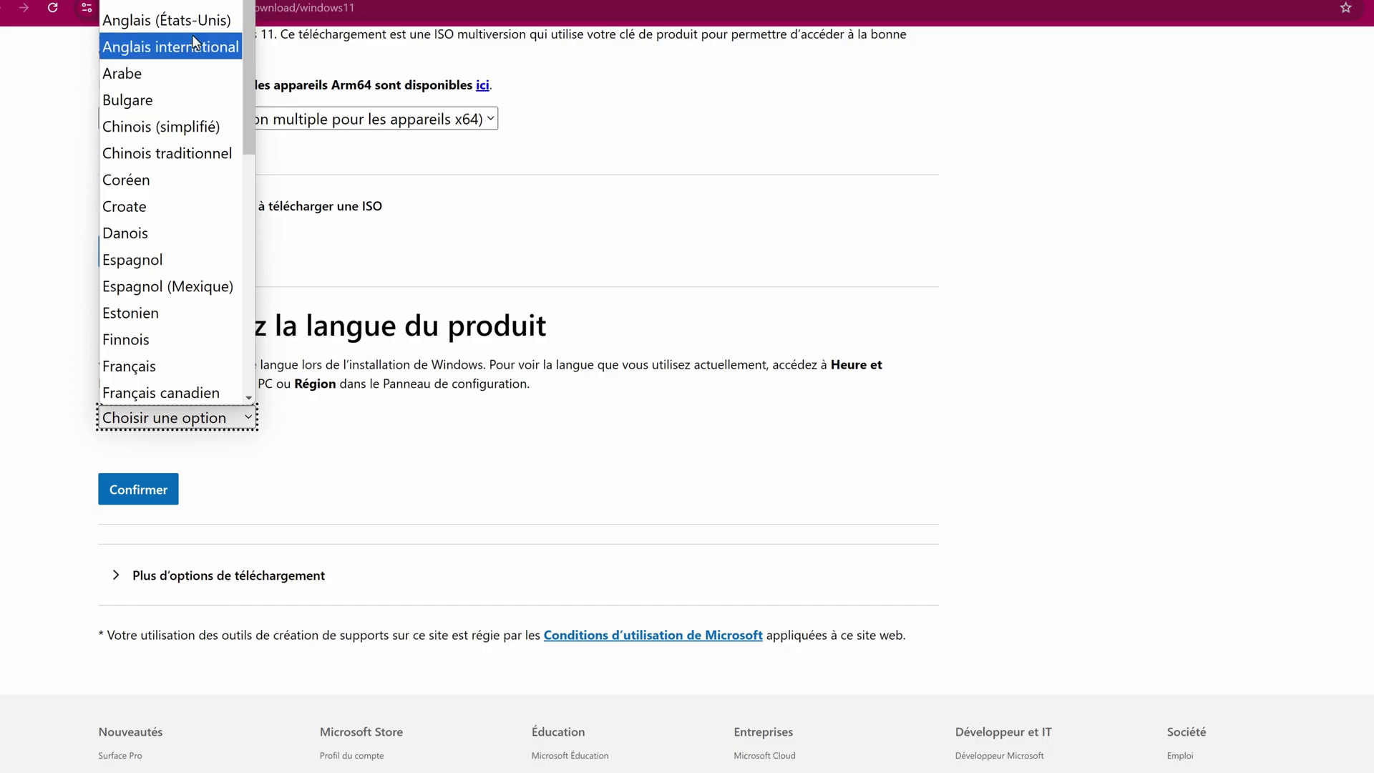
left_click(193, 366)
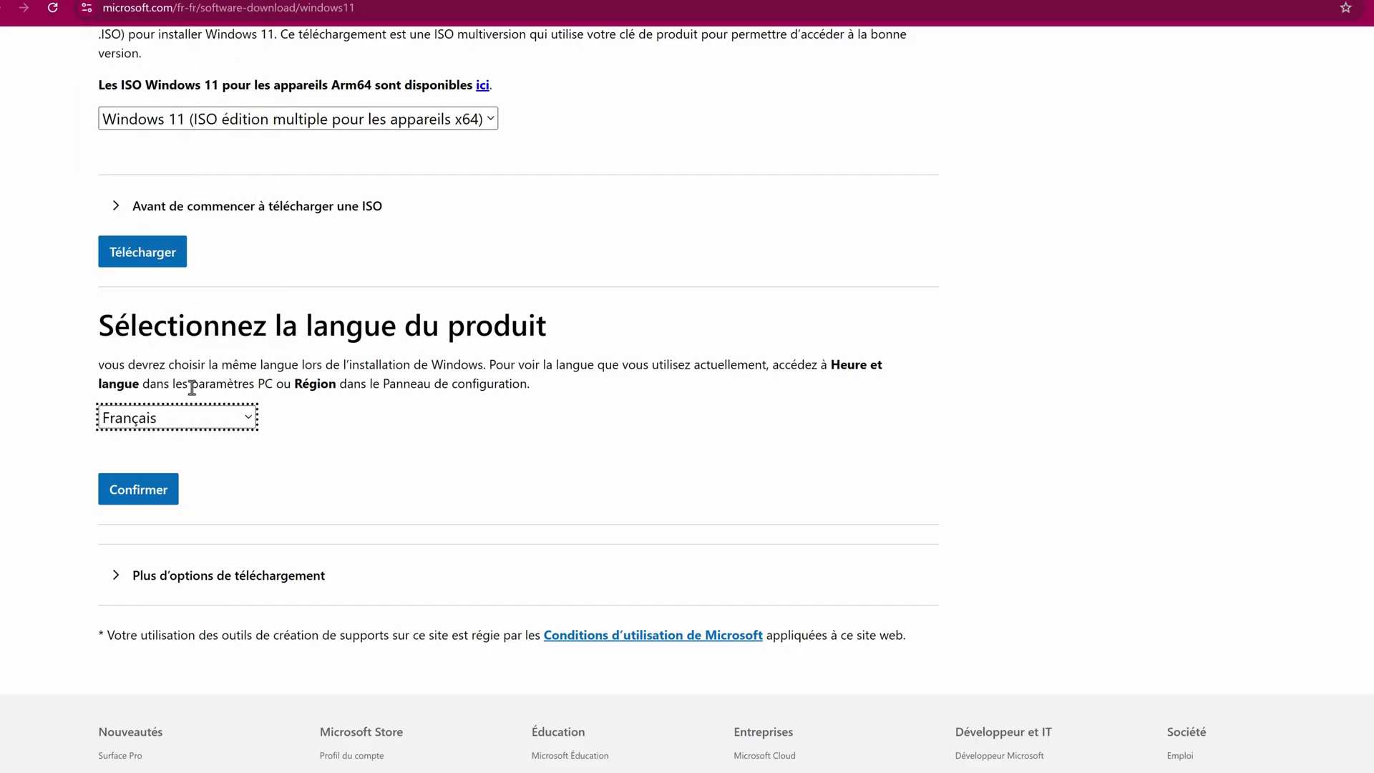
left_click(153, 492)
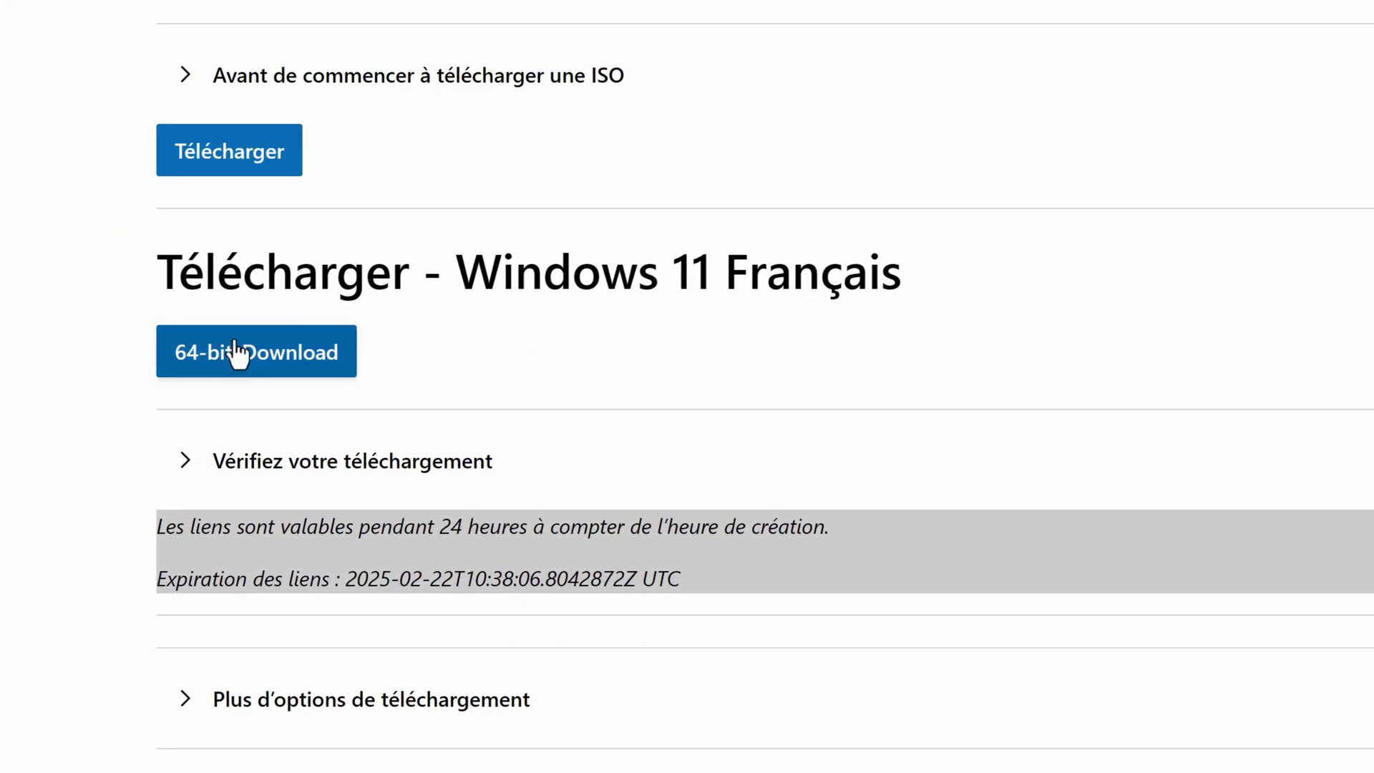
left_click(172, 366)
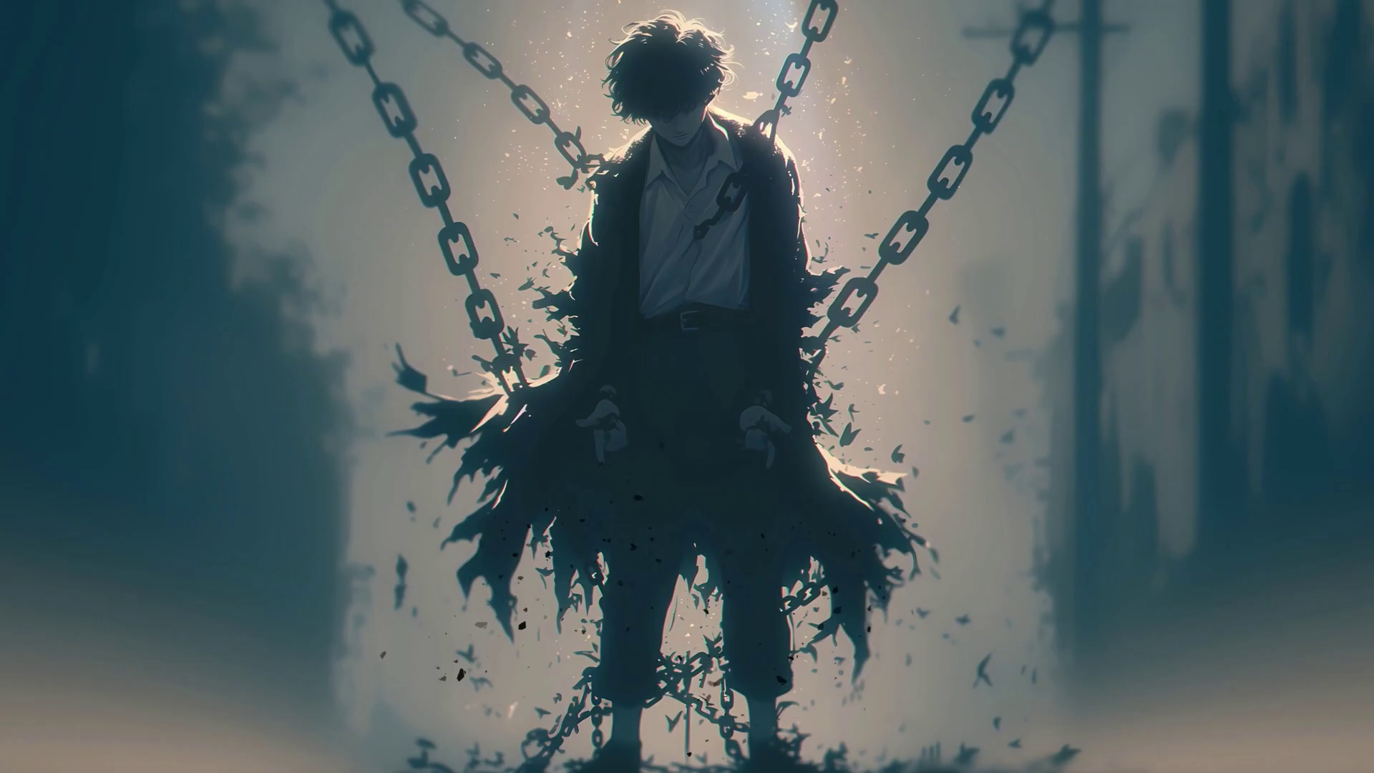
Search Windows for rufus and launch rufus-4.3.exe
key("super+s")
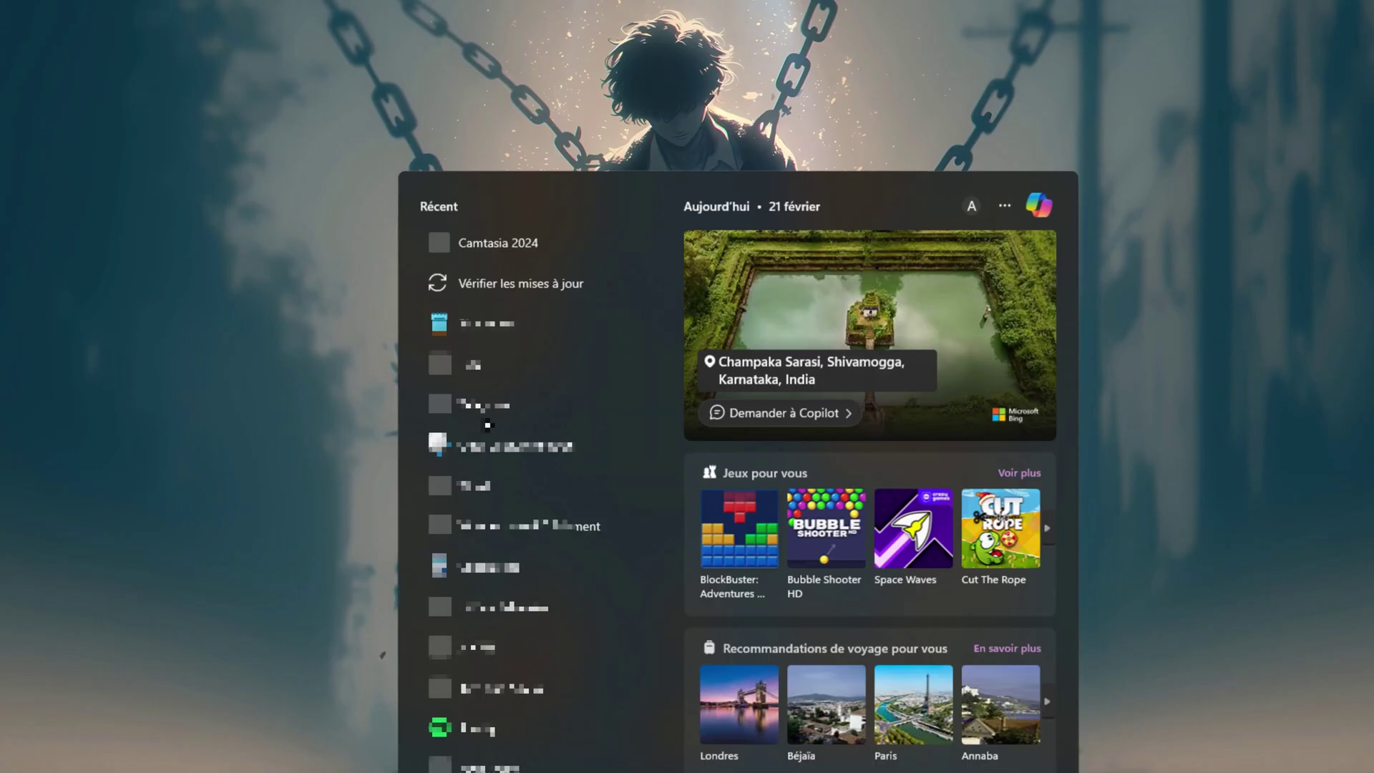
type("exécuter")
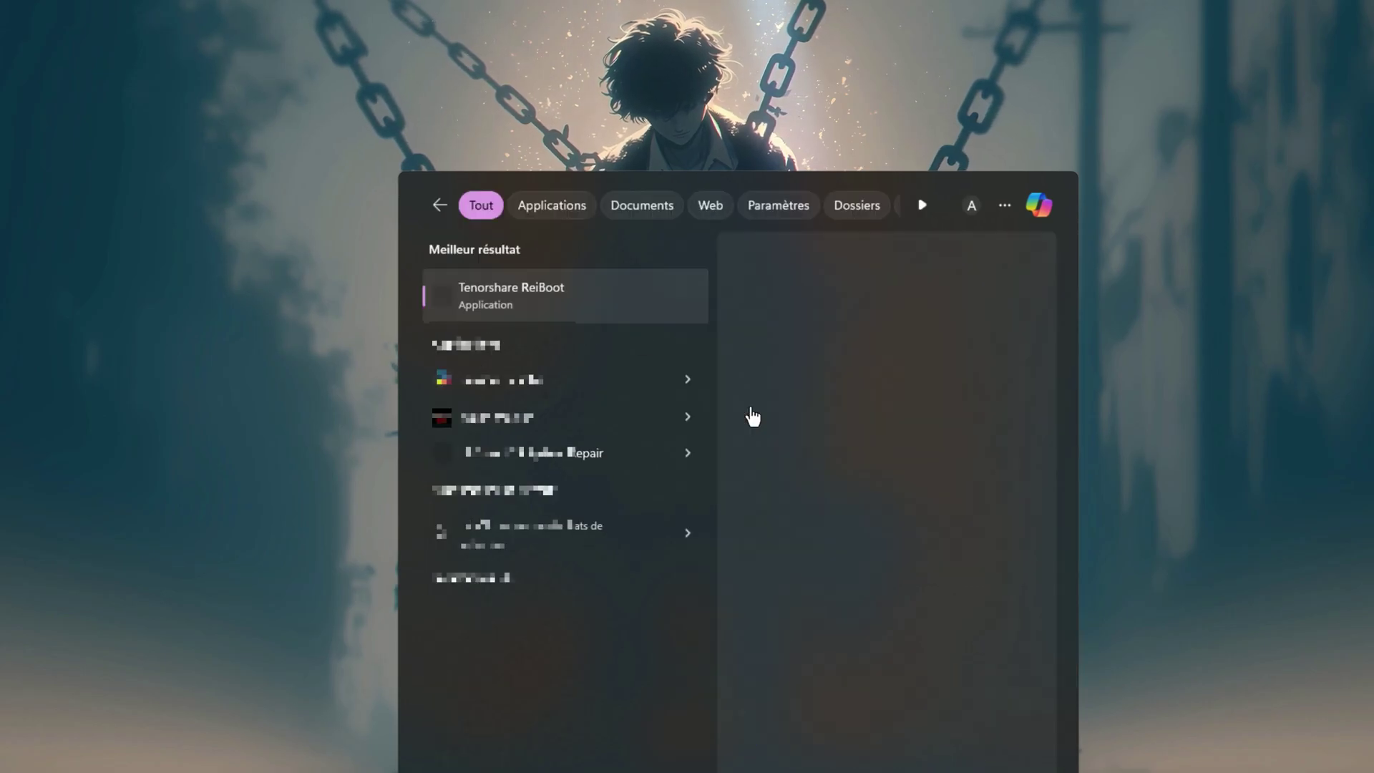
type("rufus")
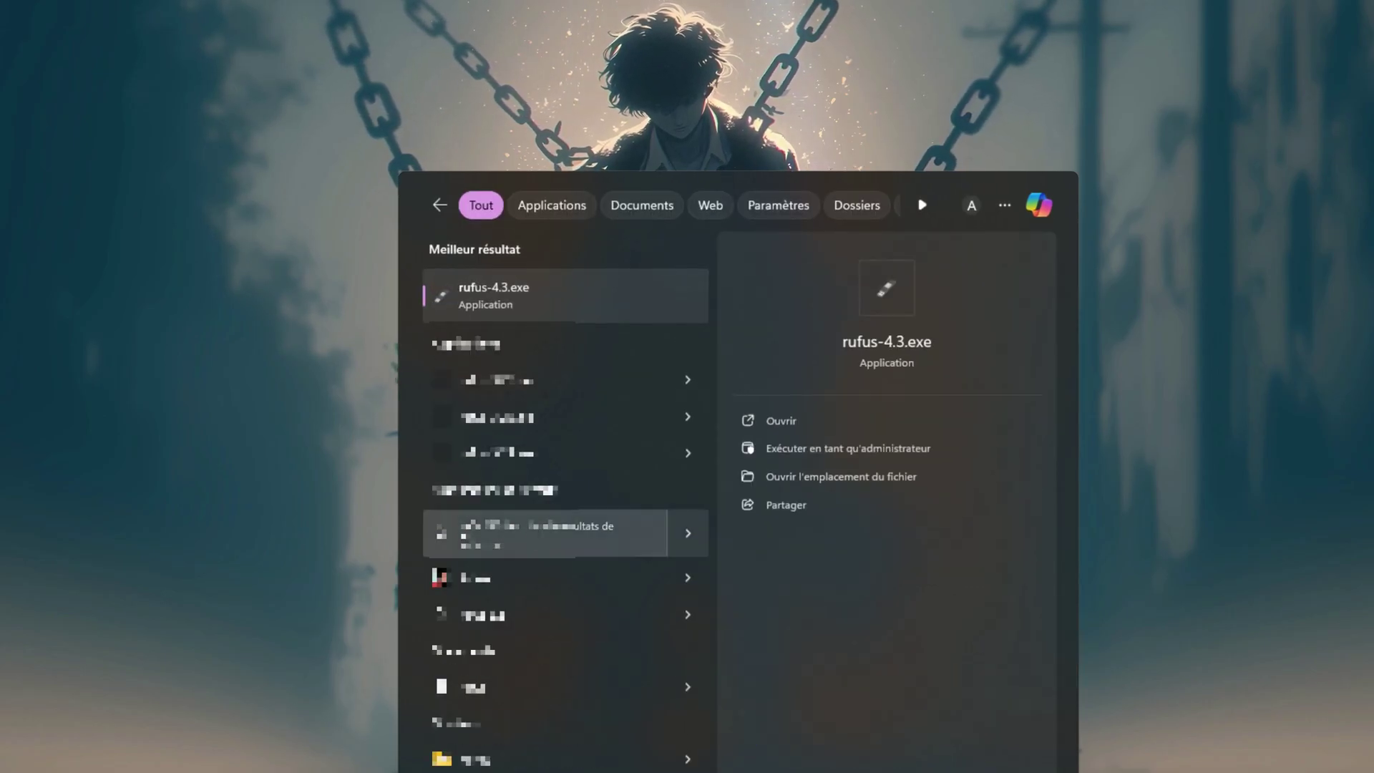
left_click(547, 292)
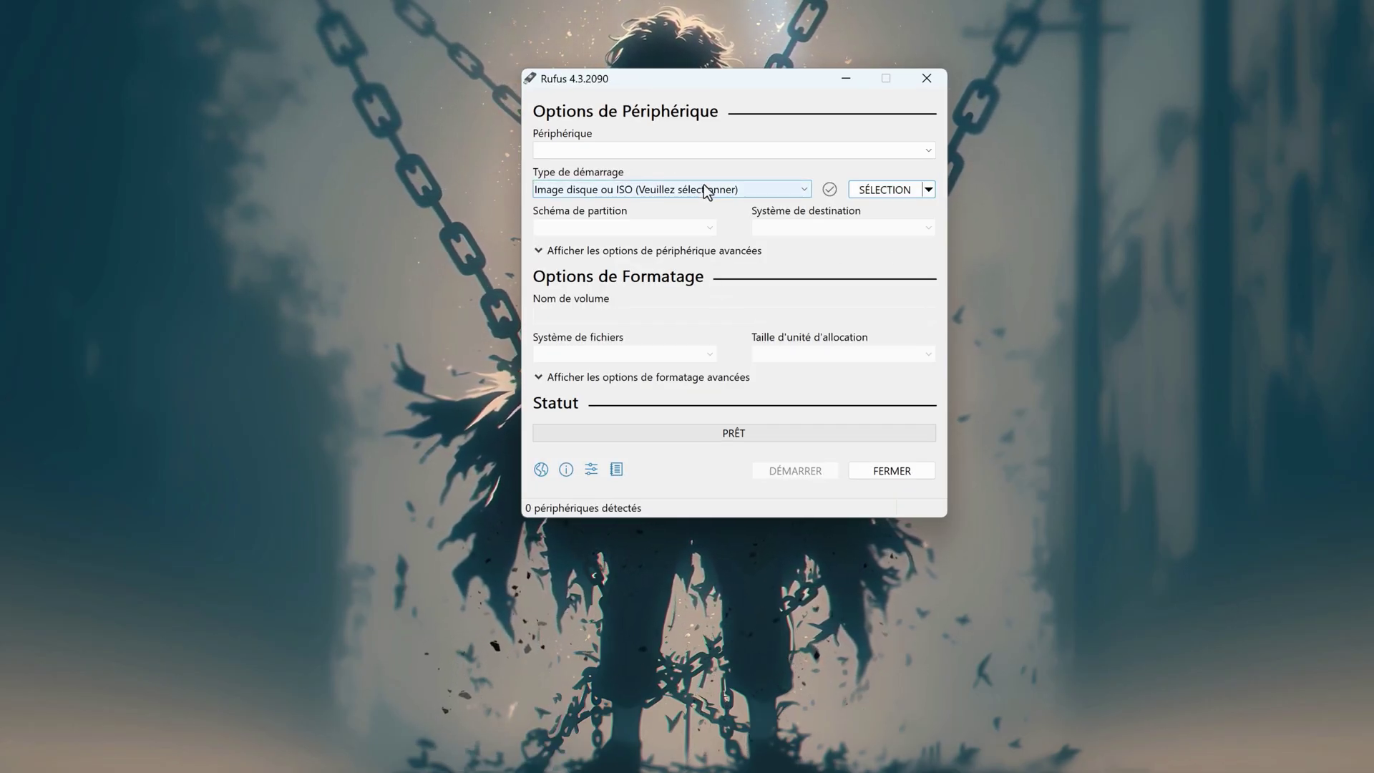
Load the Windows disk image from the Nouveau nom (J:) drive as the boot image in Rufus
left_click(896, 192)
scroll(779, 269, "down", 5)
left_click(1005, 408)
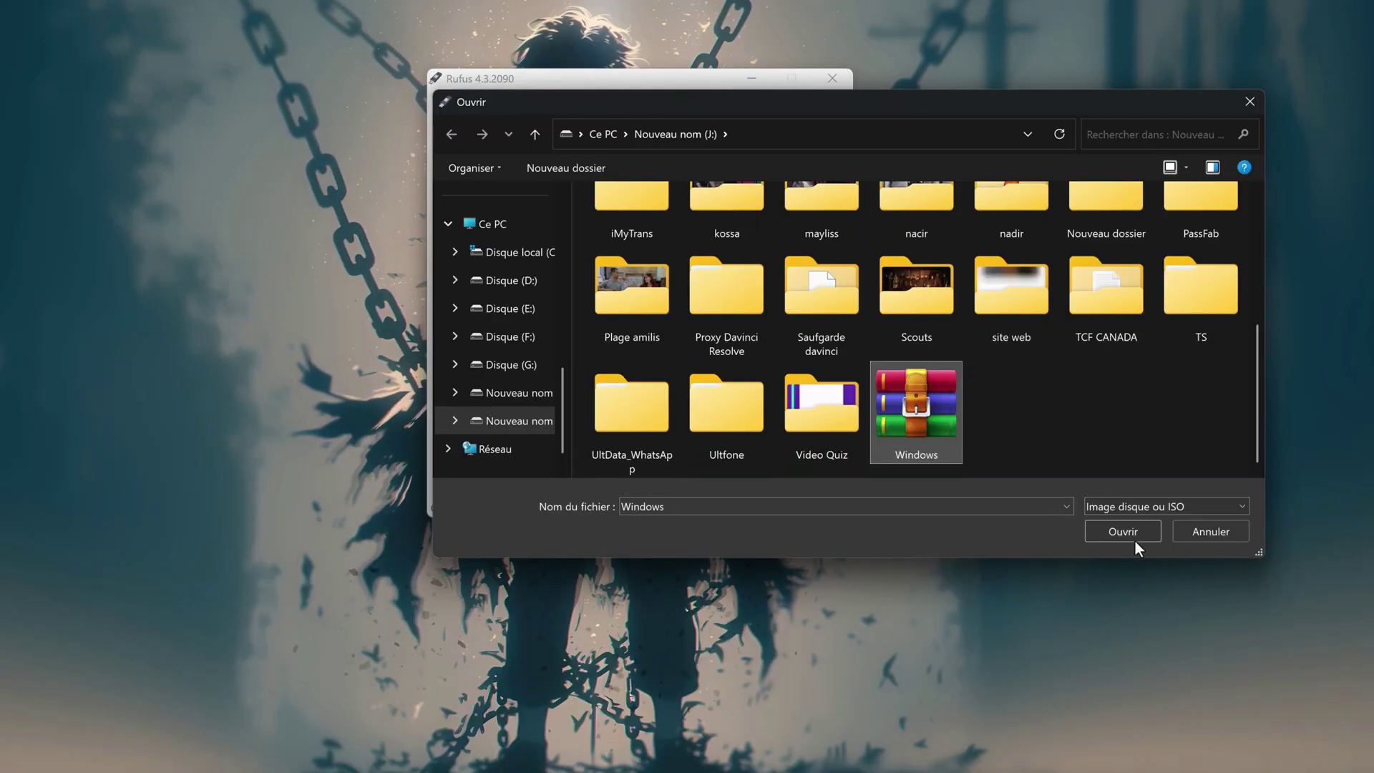
left_click(1210, 528)
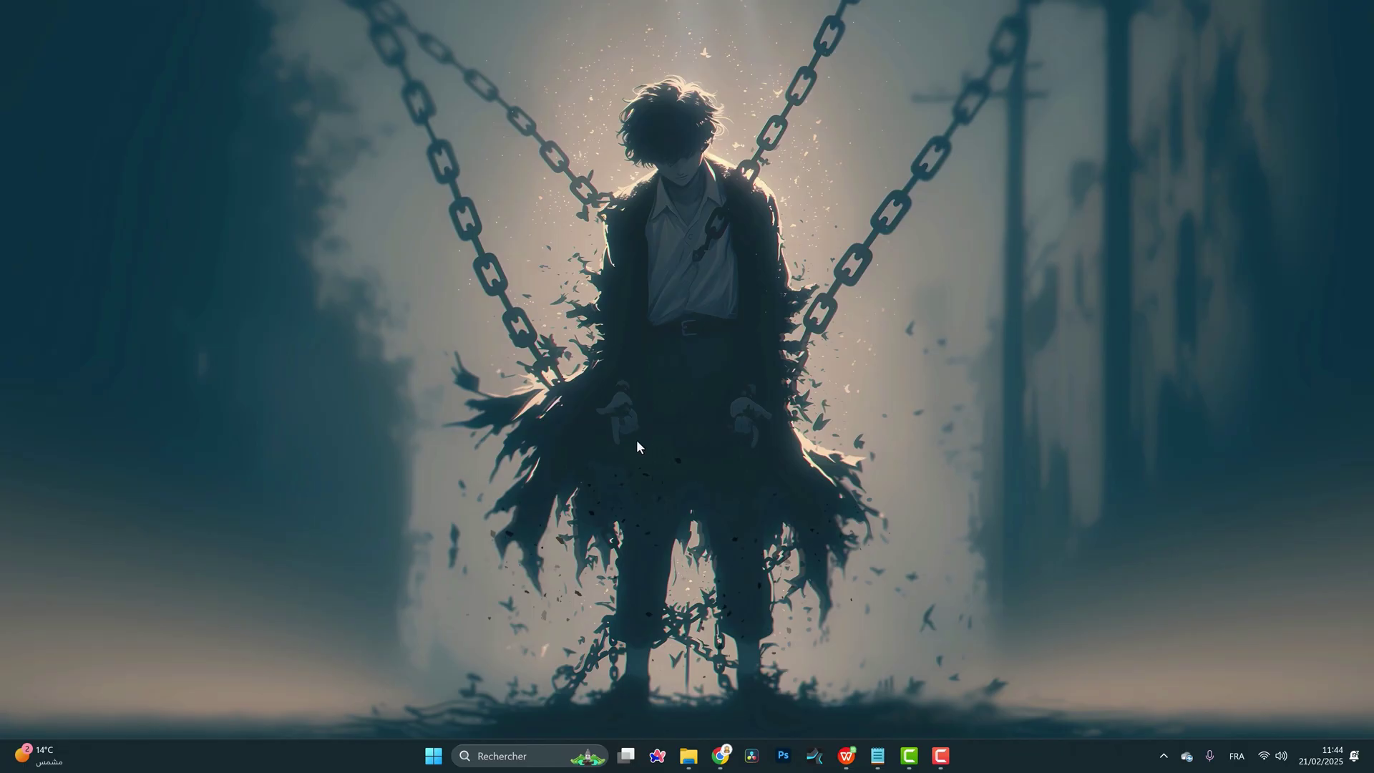
Open the Windows Settings app and view the Programme Windows Insider page under Windows Update
left_click(431, 766)
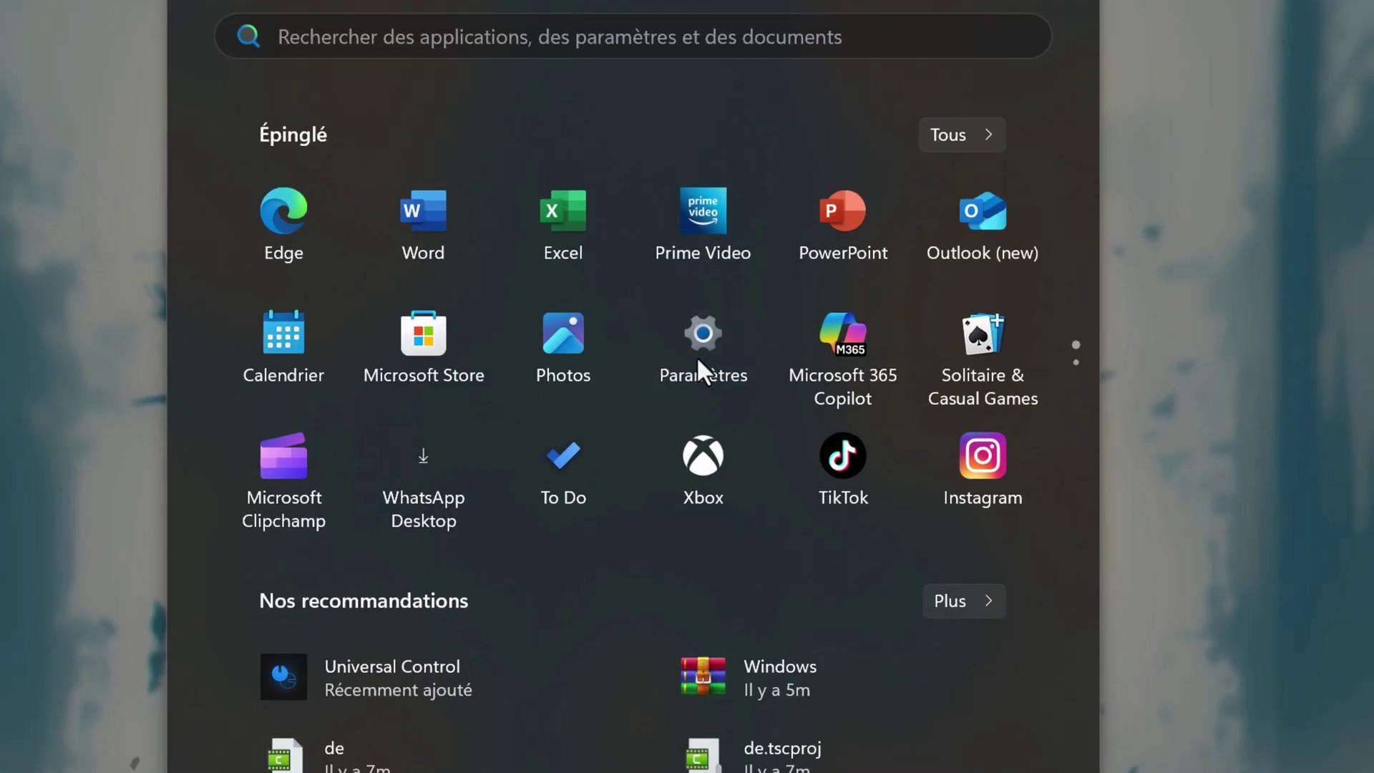
left_click(697, 355)
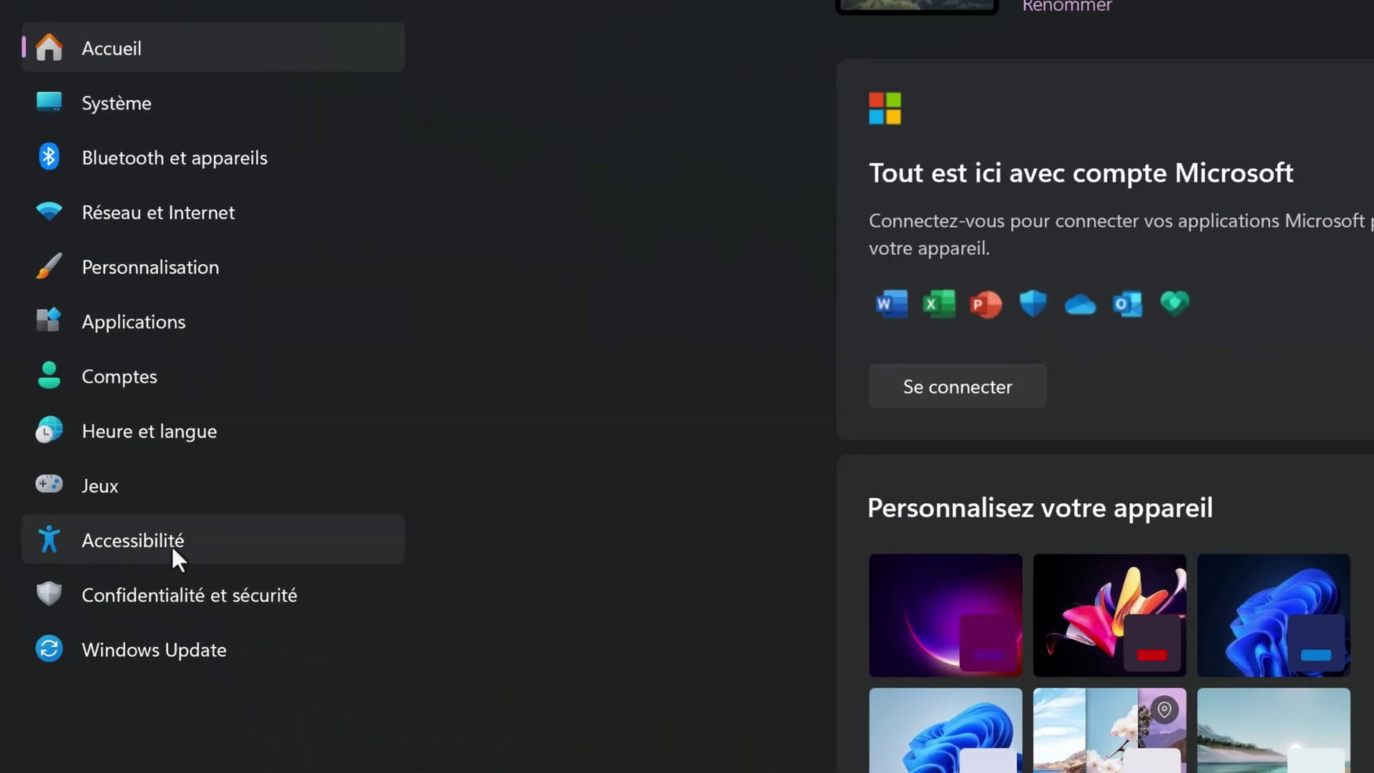
left_click(157, 647)
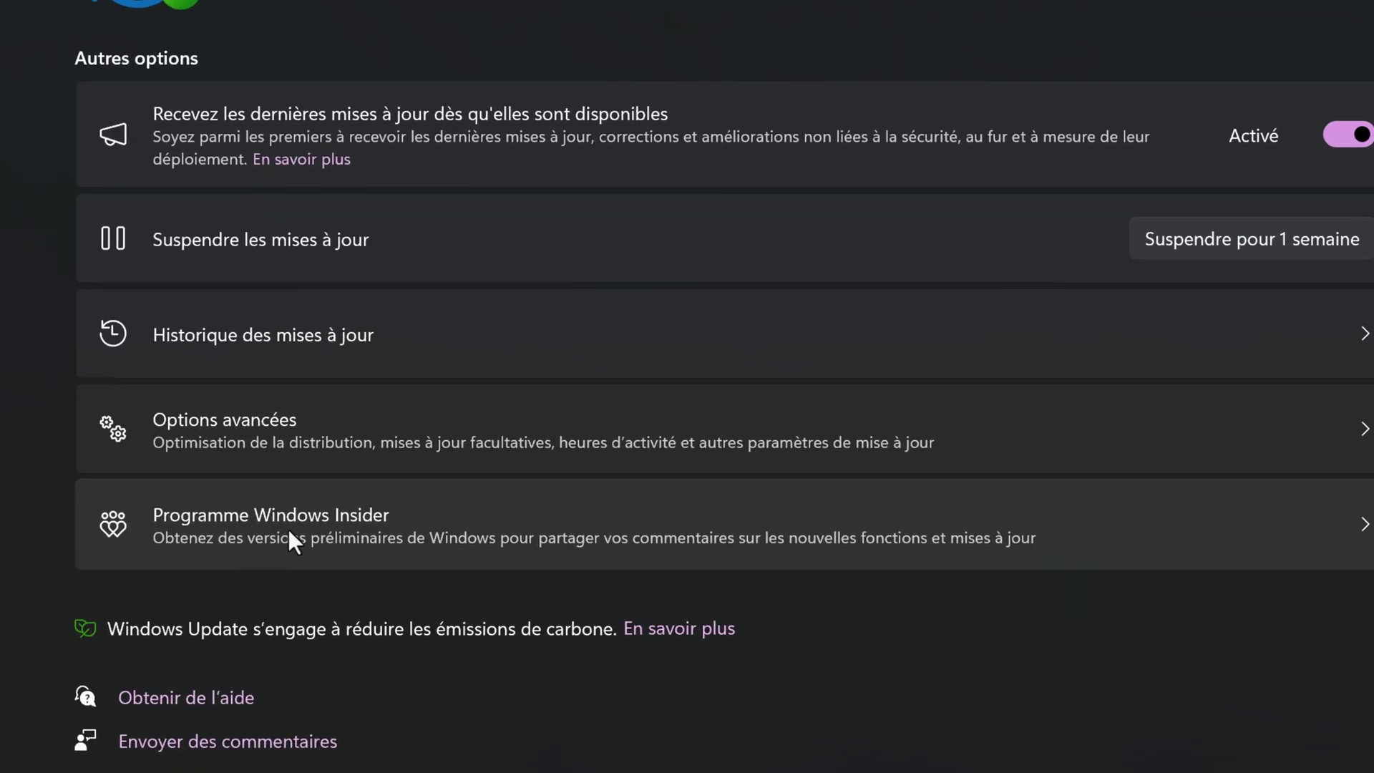
left_click(381, 520)
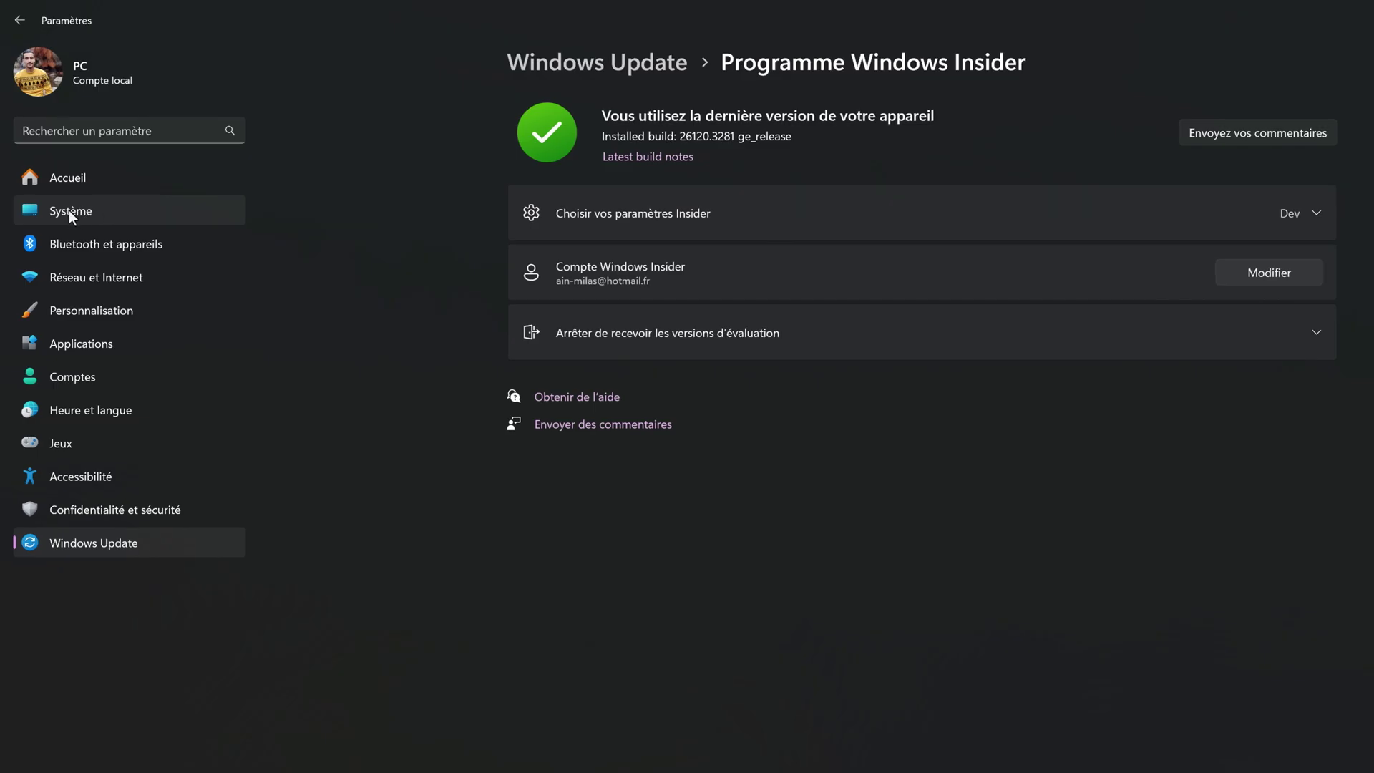
Return to the main Windows Update page and check for updates
left_click(129, 543)
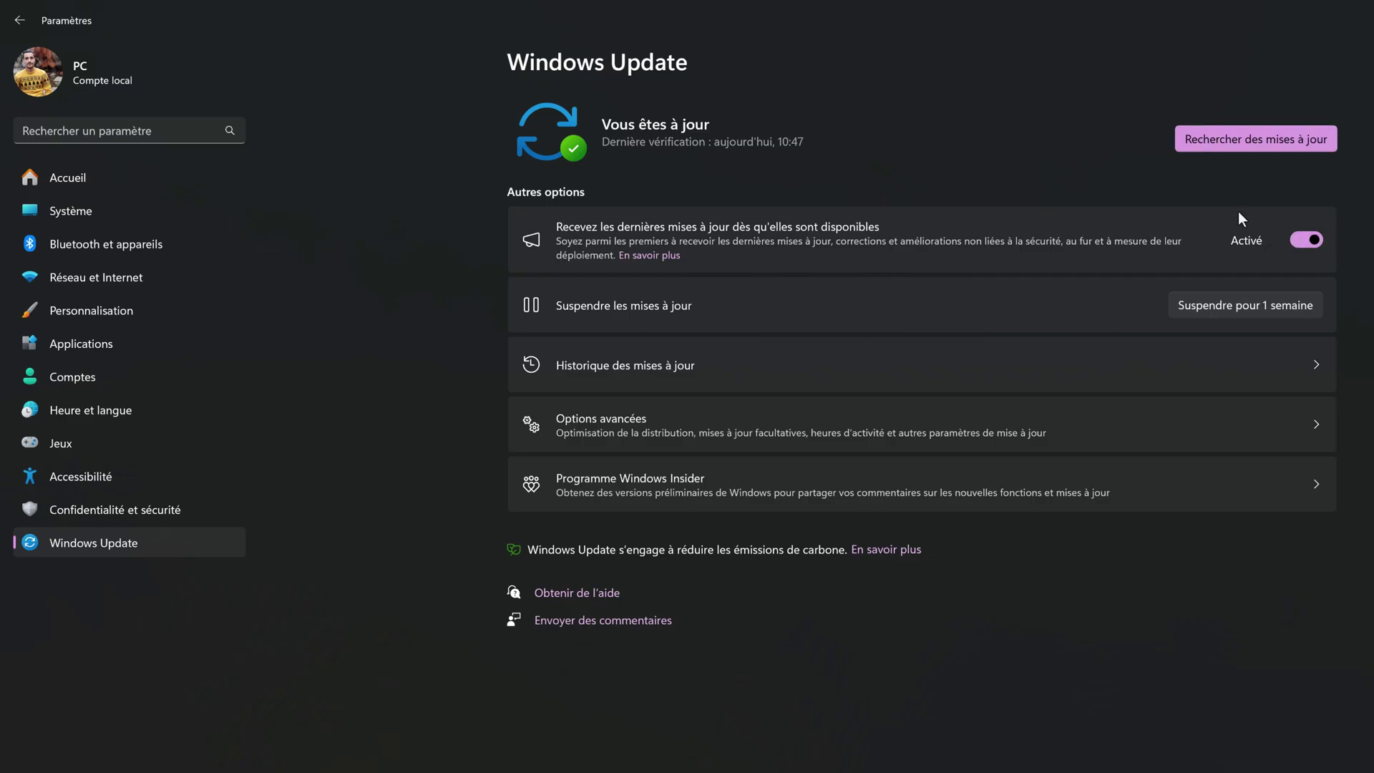
left_click(1249, 139)
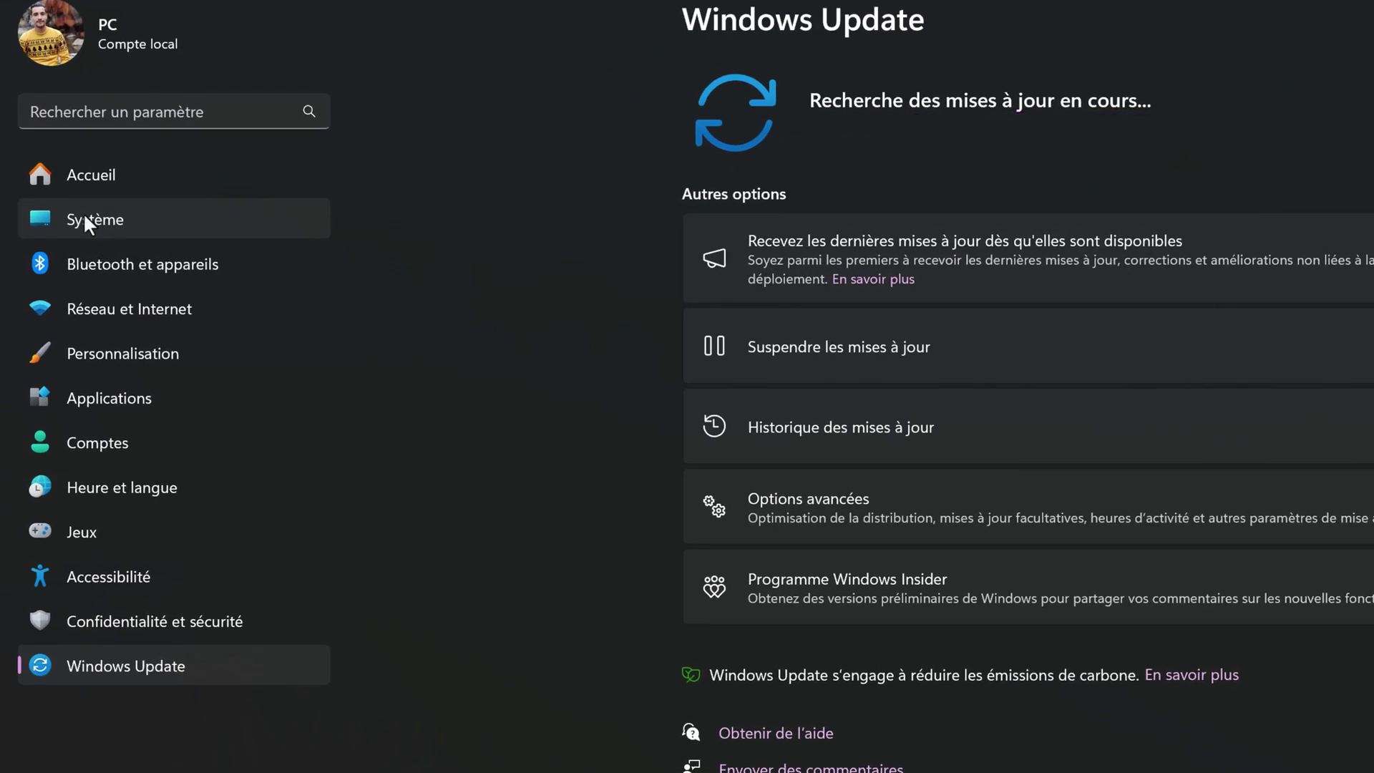
Look through the Système settings, and reopen the Programme Windows Insider page under Windows Update
left_click(87, 219)
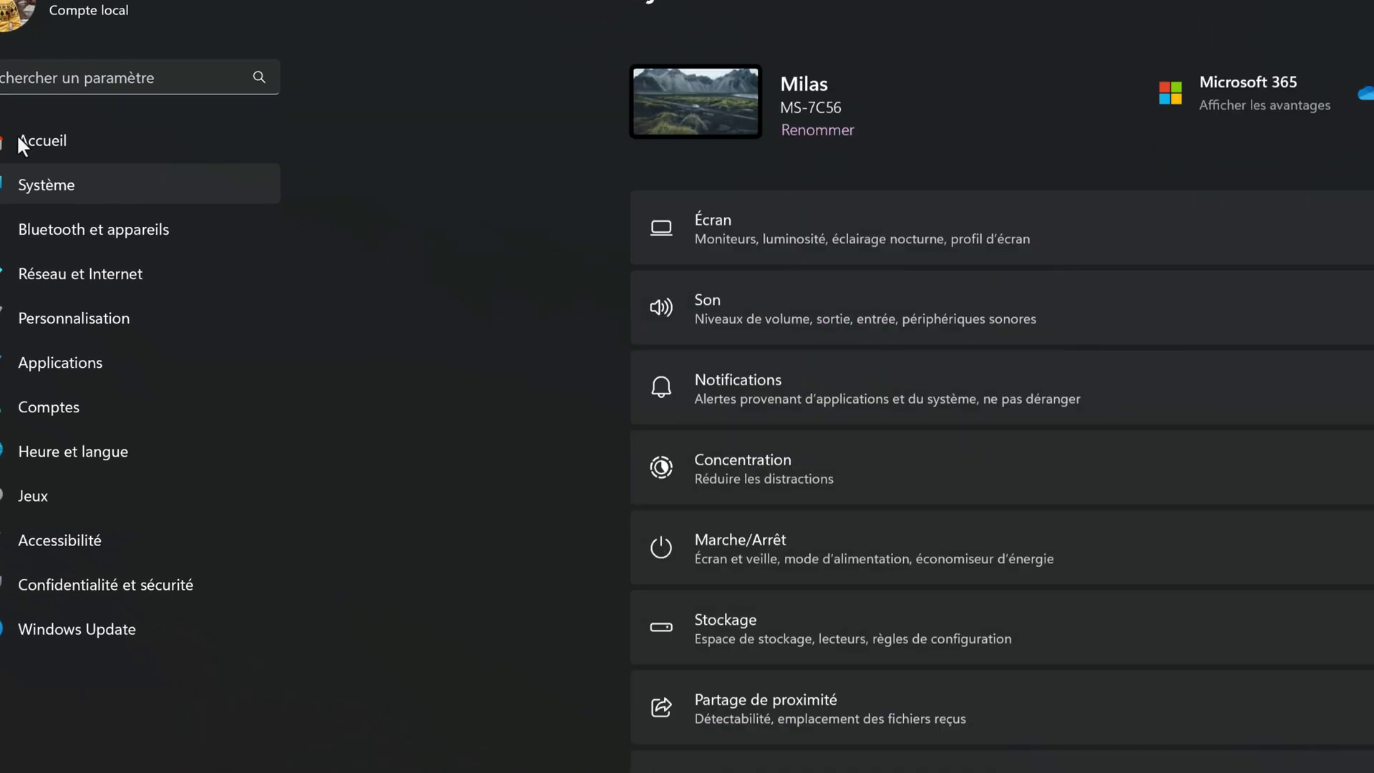
scroll(858, 485, "down", 10)
left_click(391, 687)
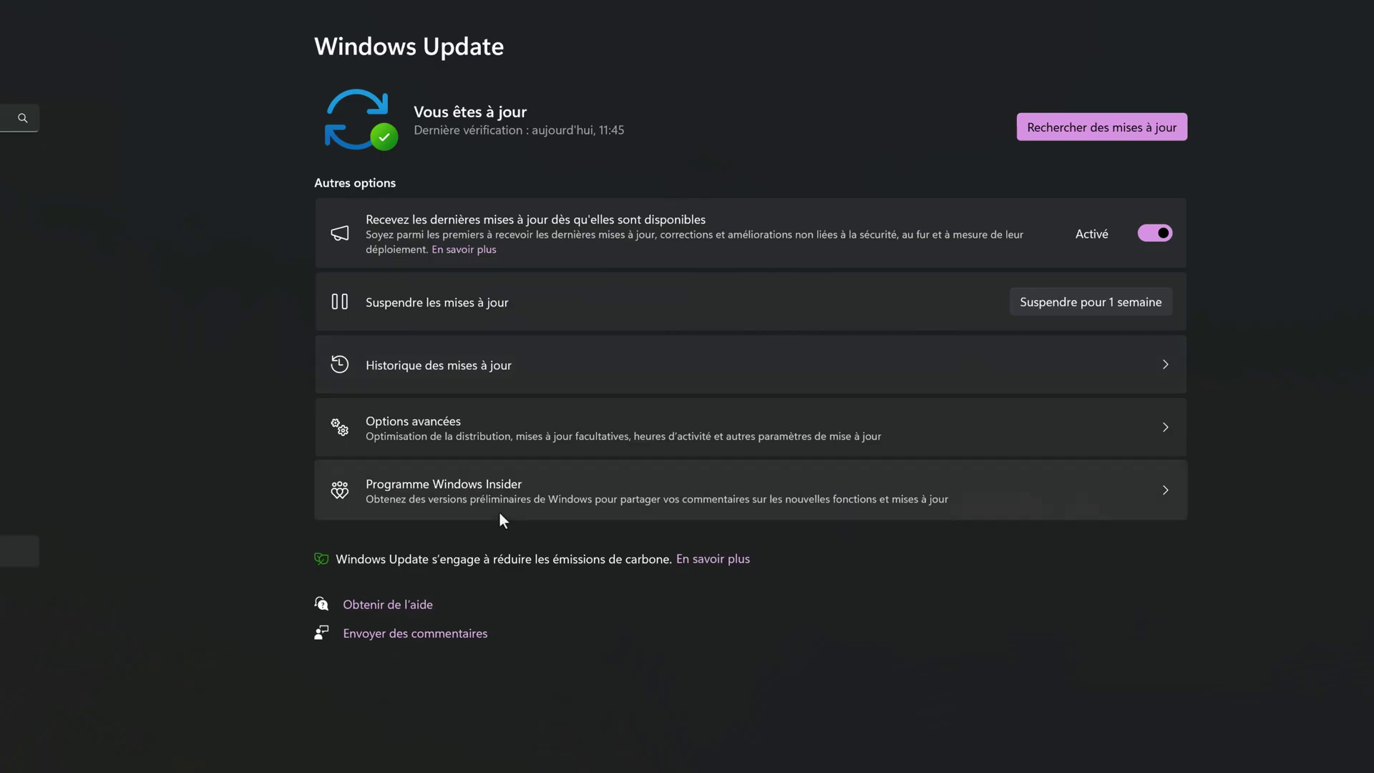
left_click(494, 502)
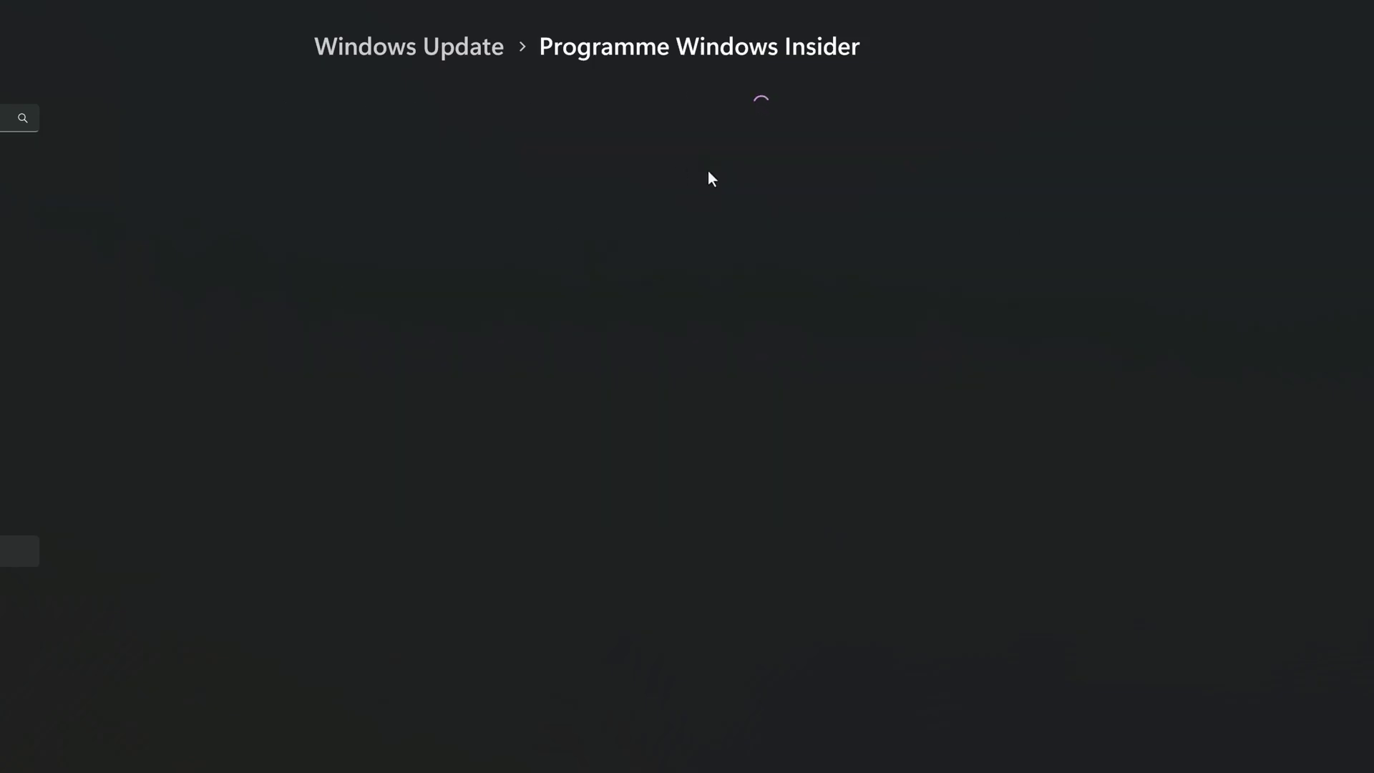